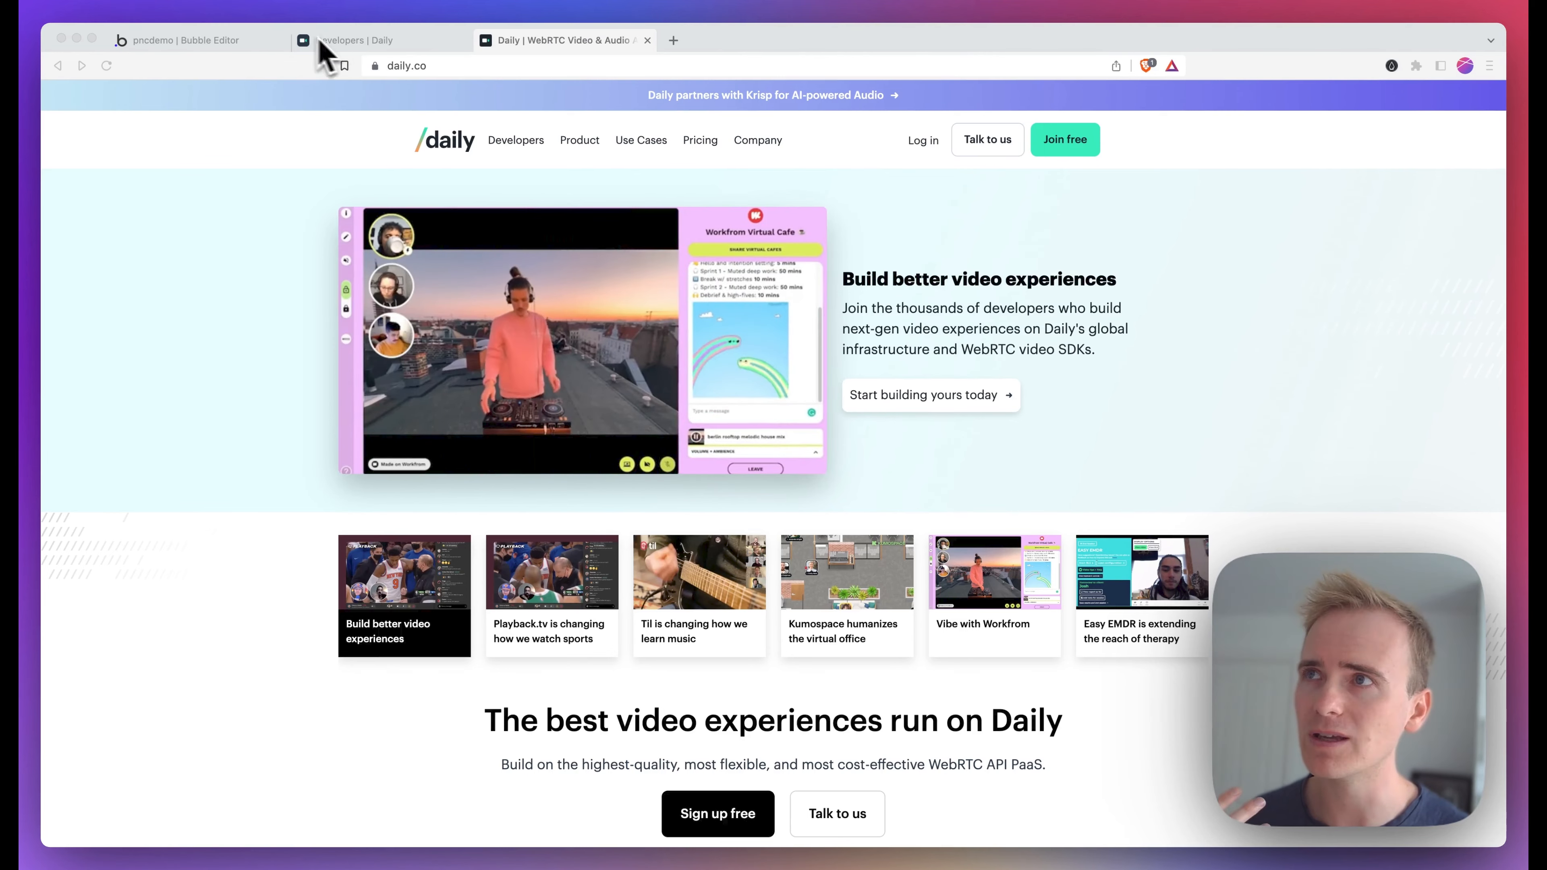
# Copy the API key from the Daily developer dashboard
pyautogui.click(350, 42)
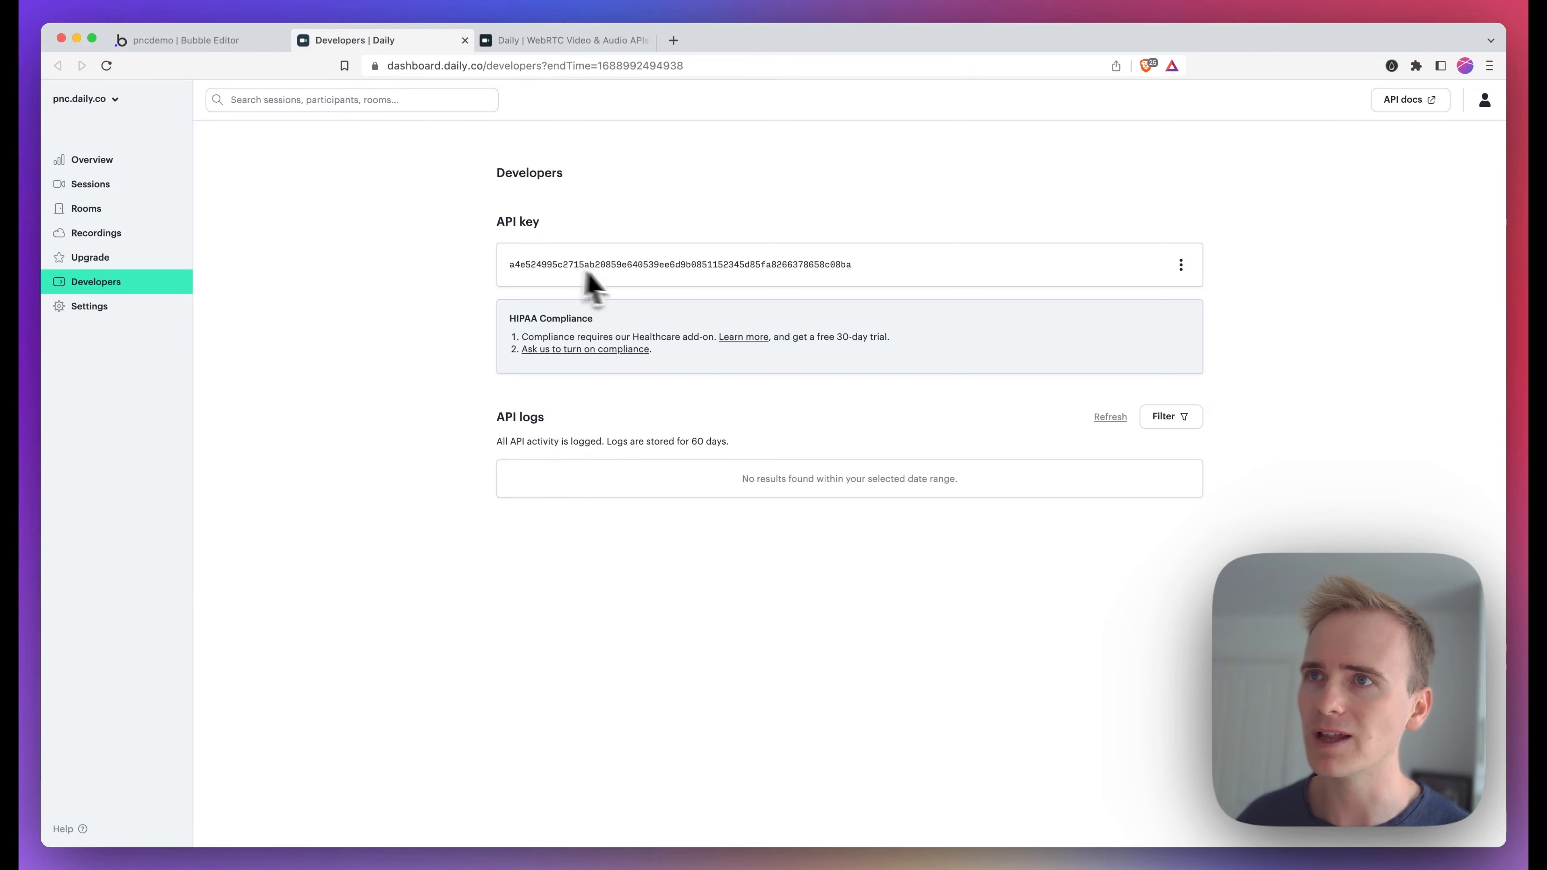
pyautogui.doubleClick(513, 264)
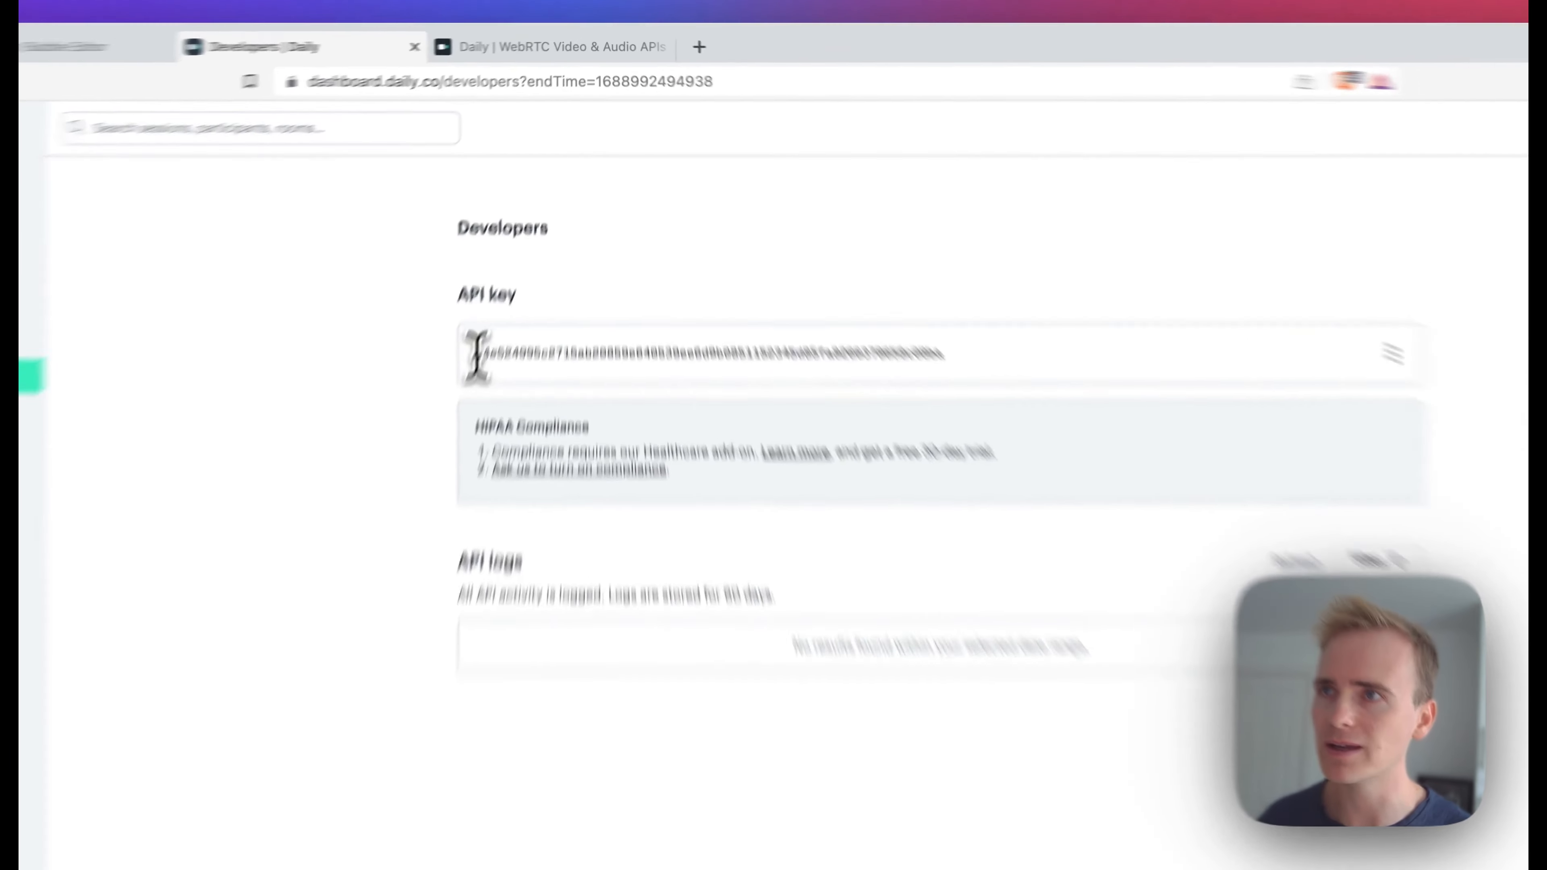
pyautogui.press('super+c')
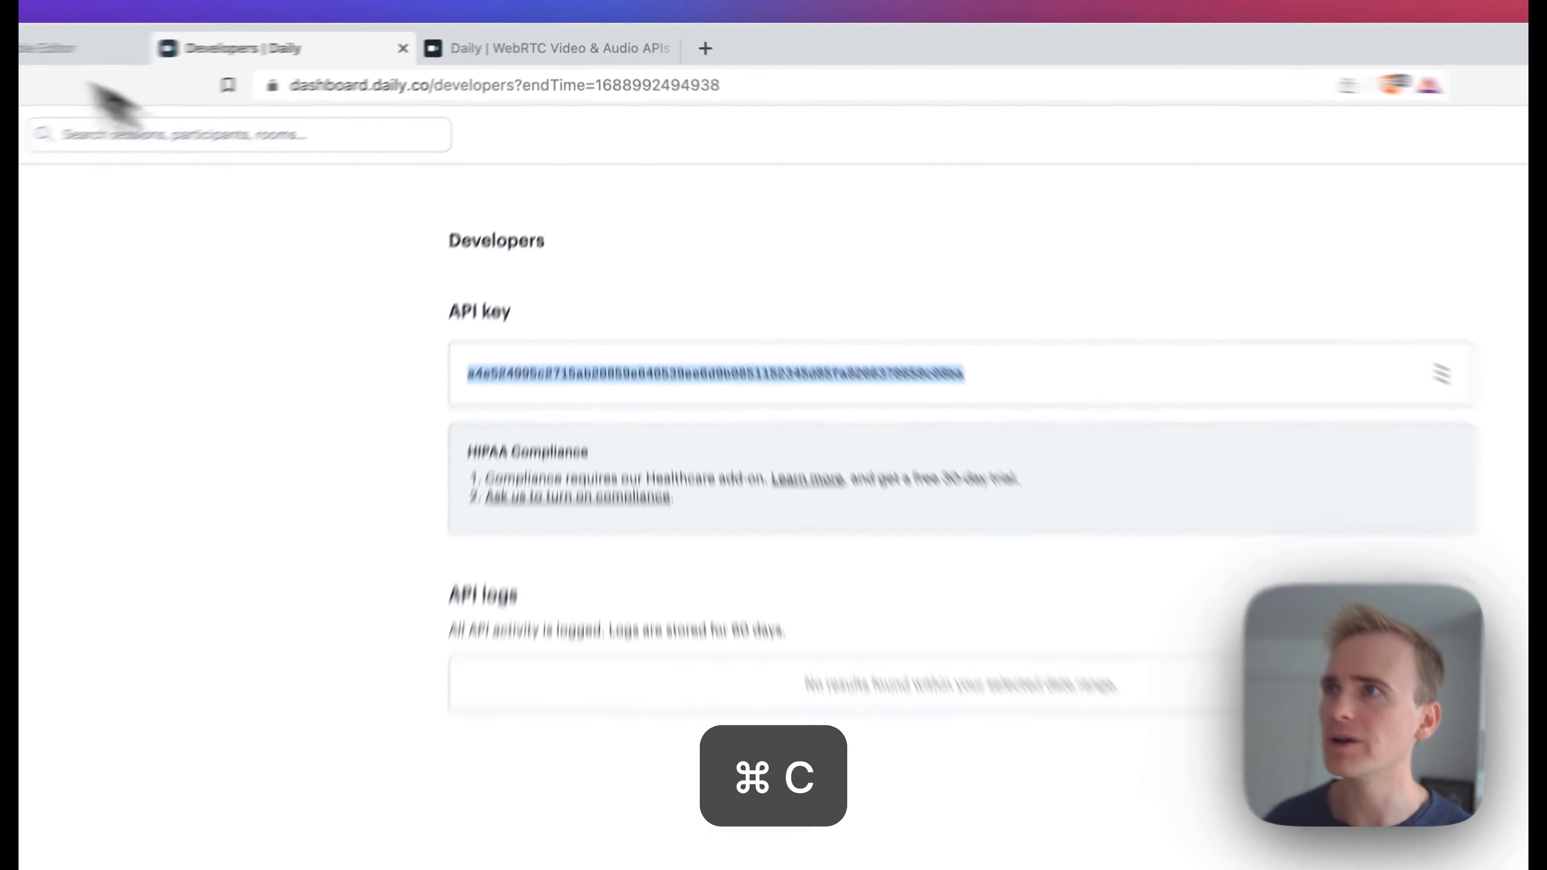
# Enter the Daily plugin's API Key as "Bearer" followed by the pasted API key
pyautogui.click(162, 48)
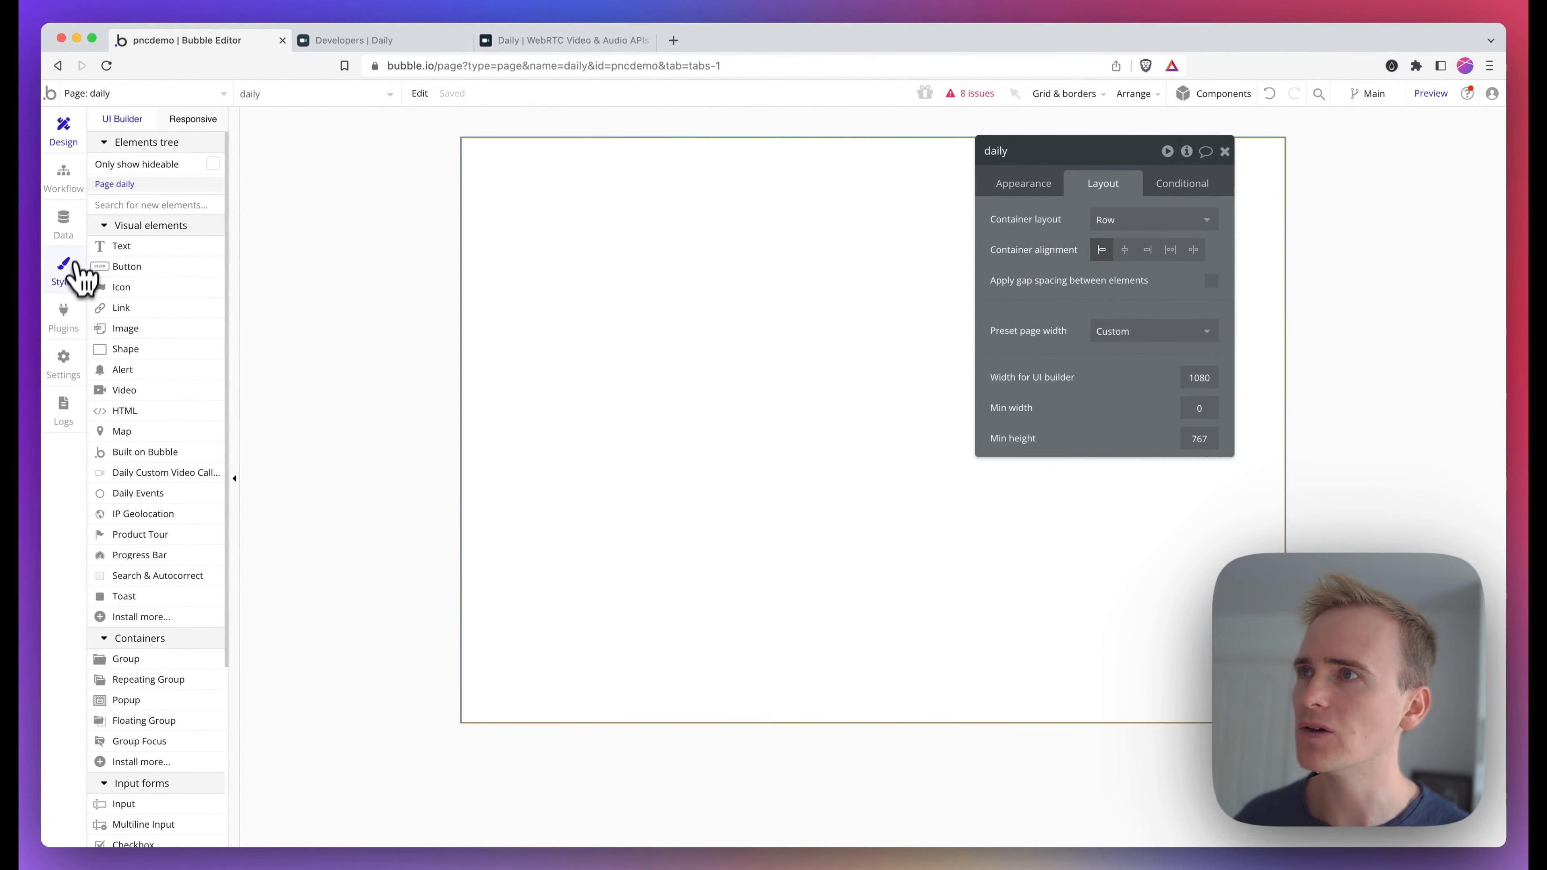
pyautogui.click(70, 329)
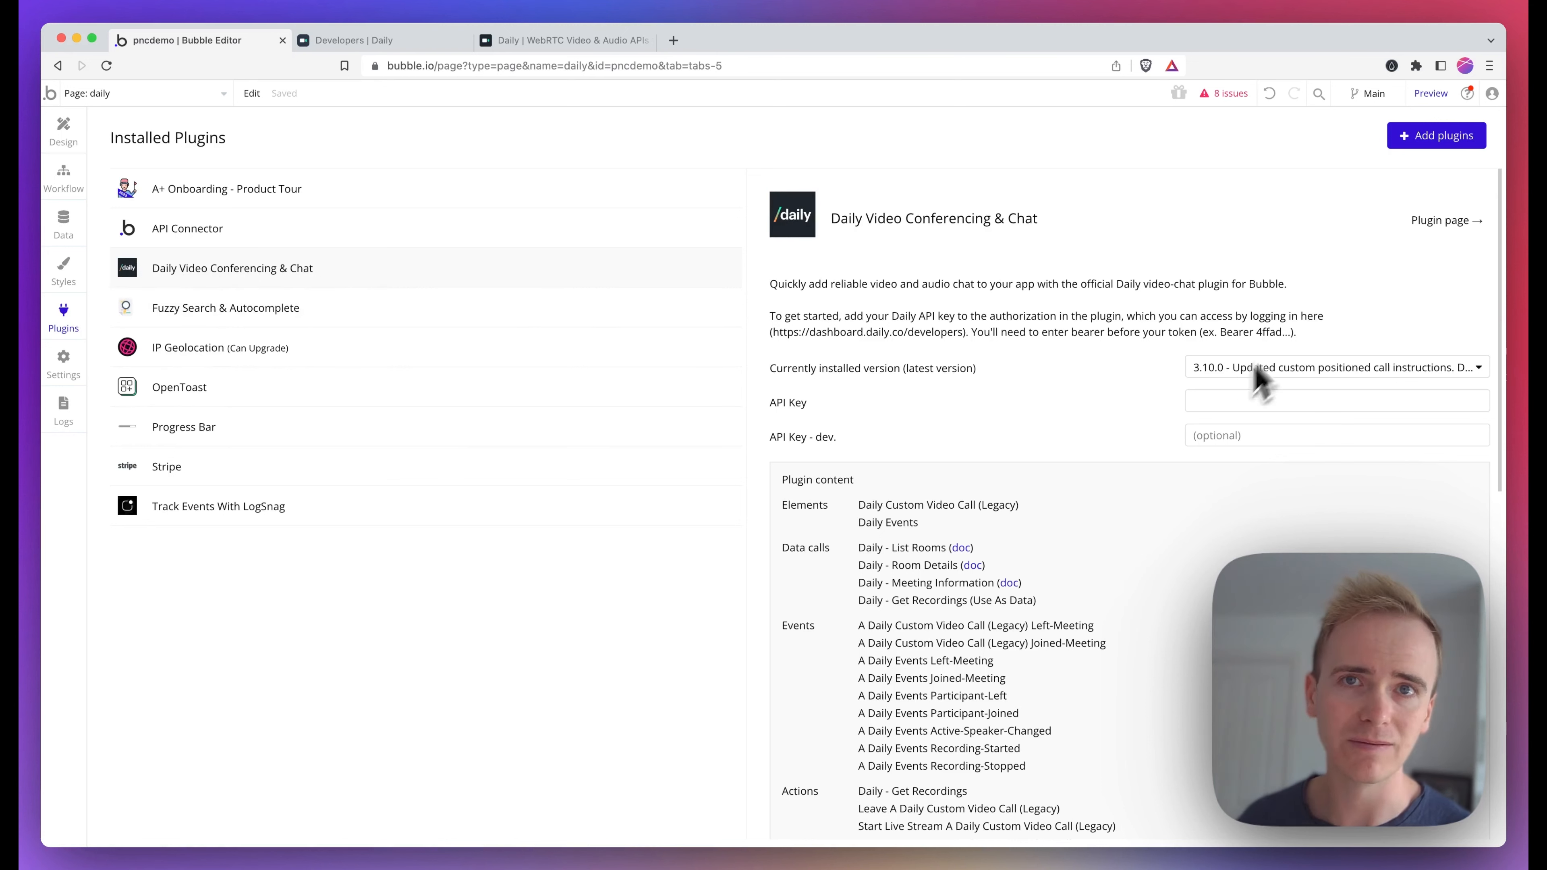
pyautogui.click(1245, 402)
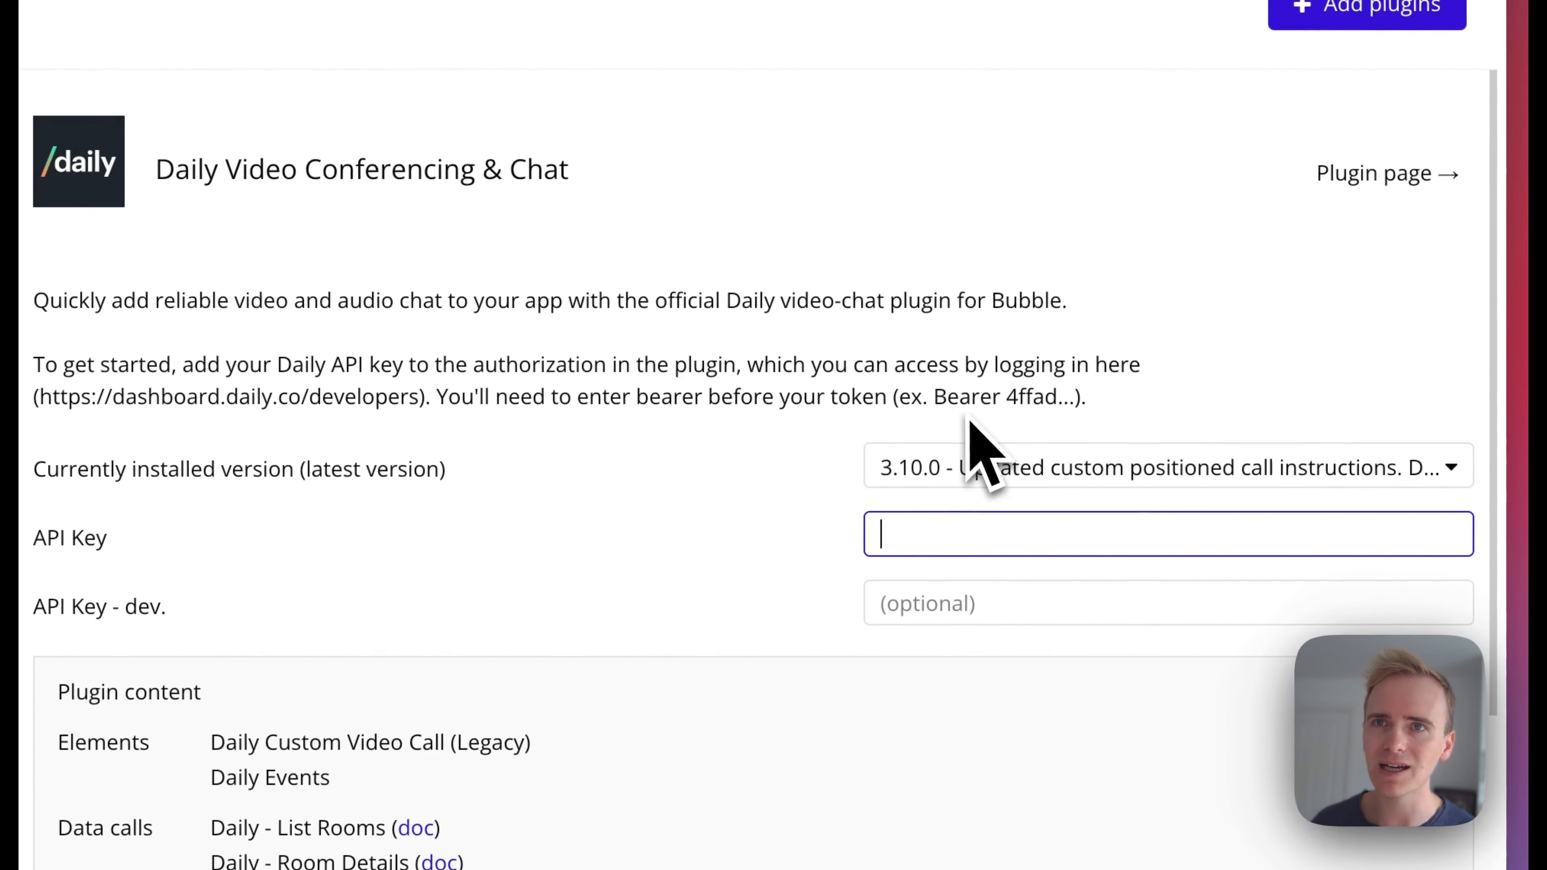
pyautogui.write('Beare')
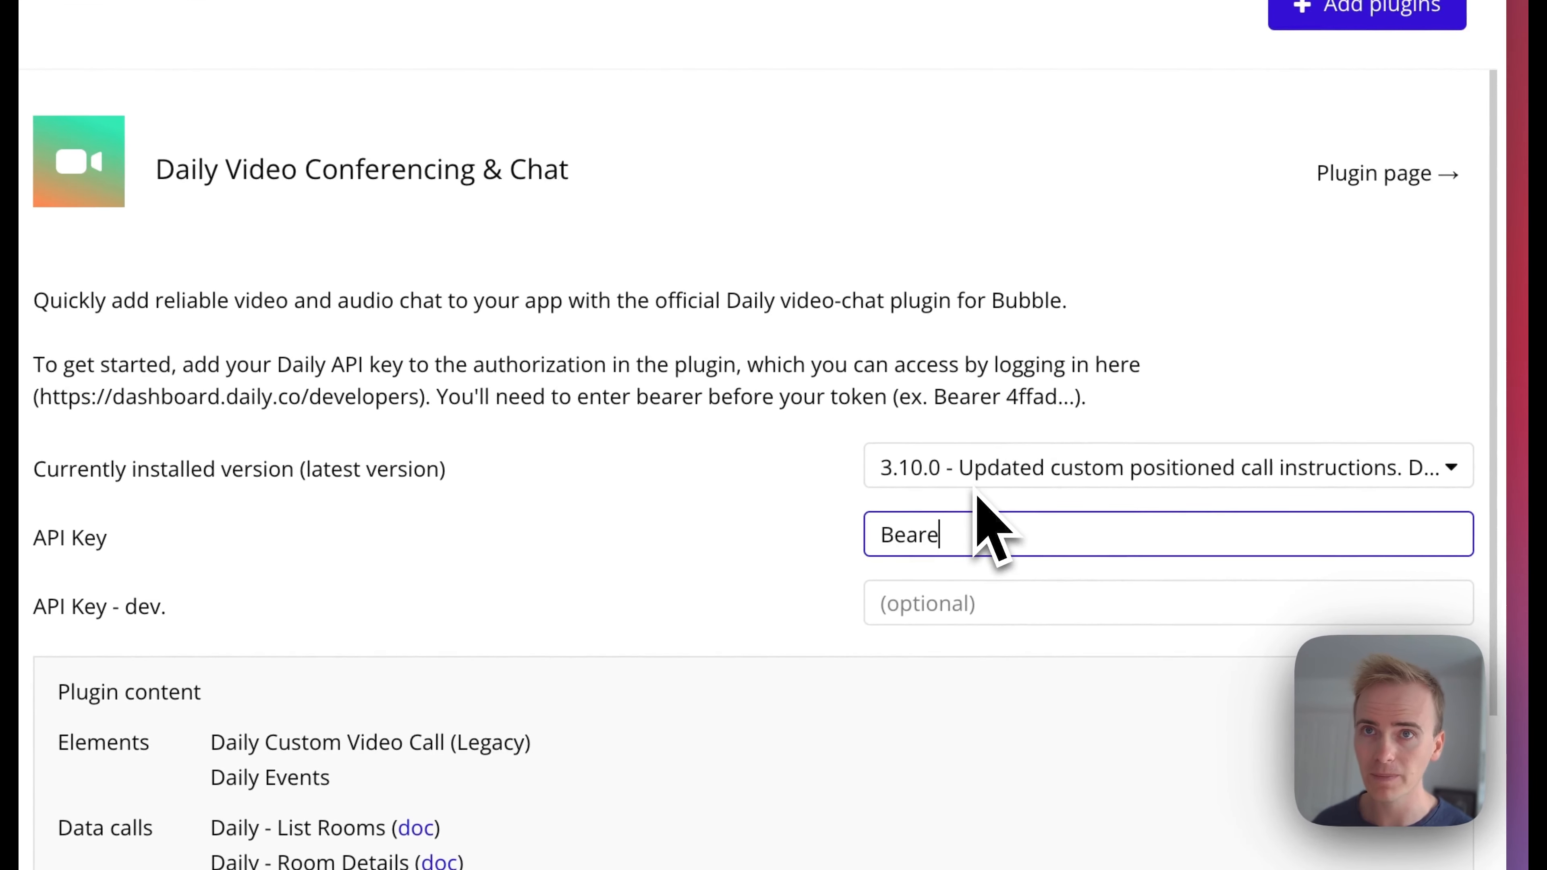
pyautogui.write('r')
pyautogui.press('super+v')
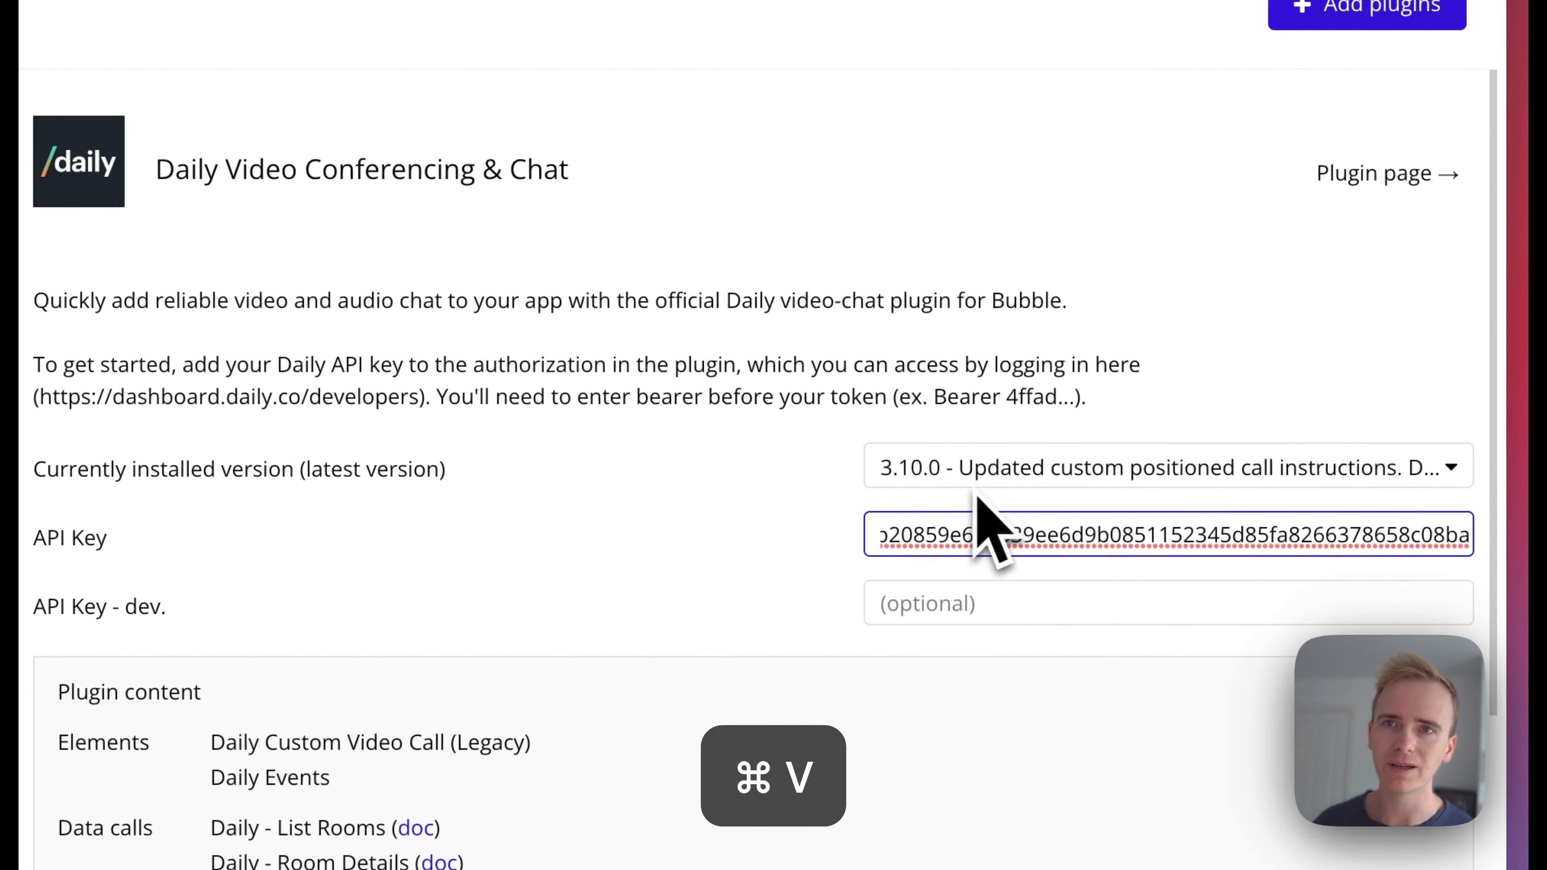
pyautogui.click(557, 343)
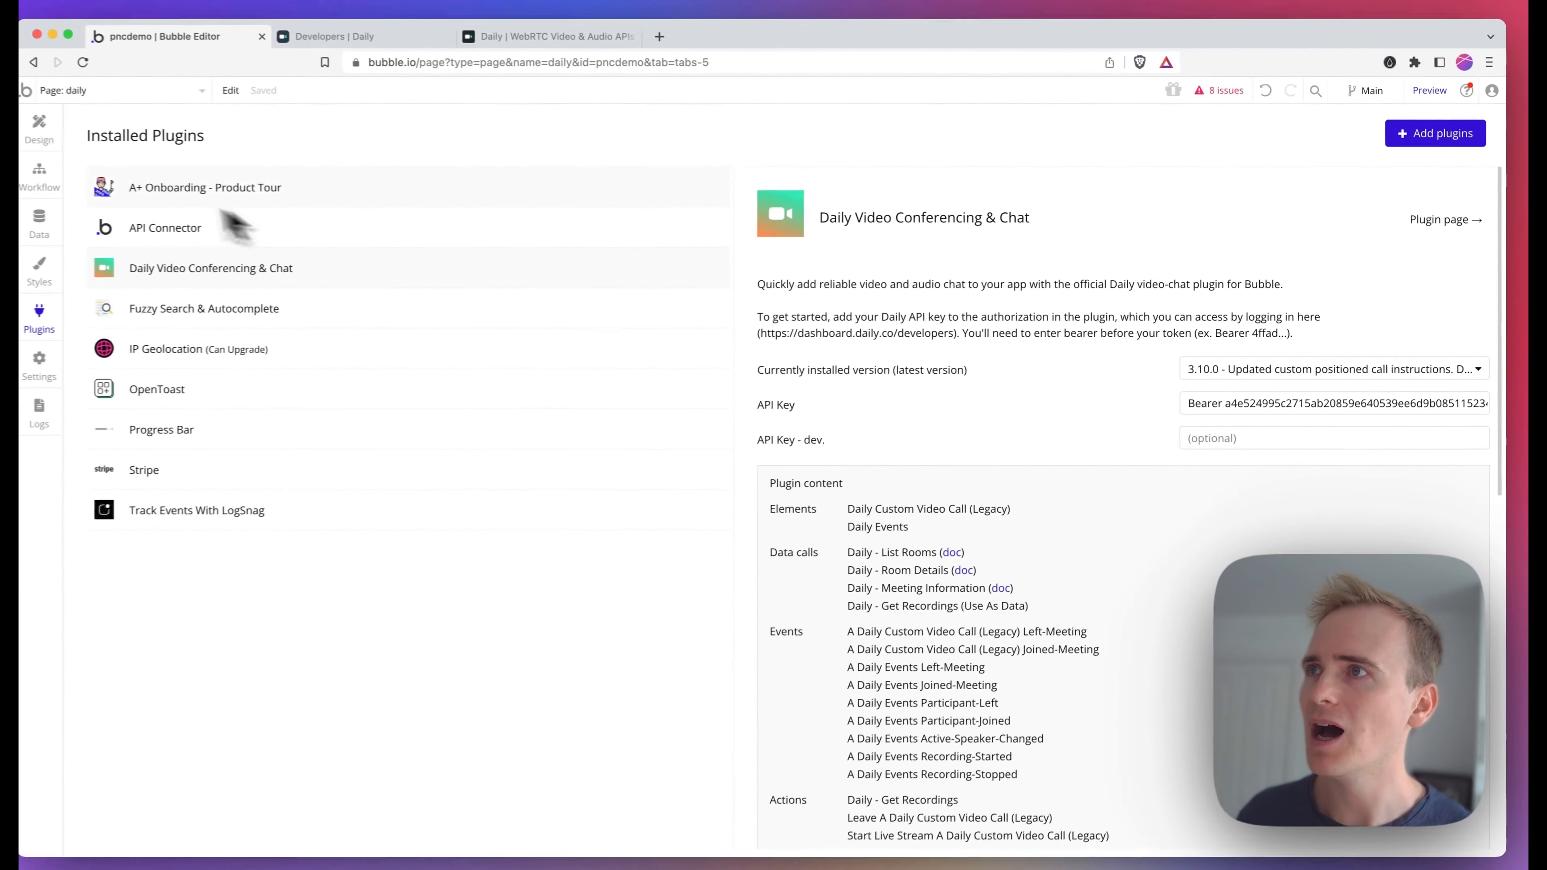
# Draw a repeating group in the upper-left area of the page
pyautogui.click(39, 128)
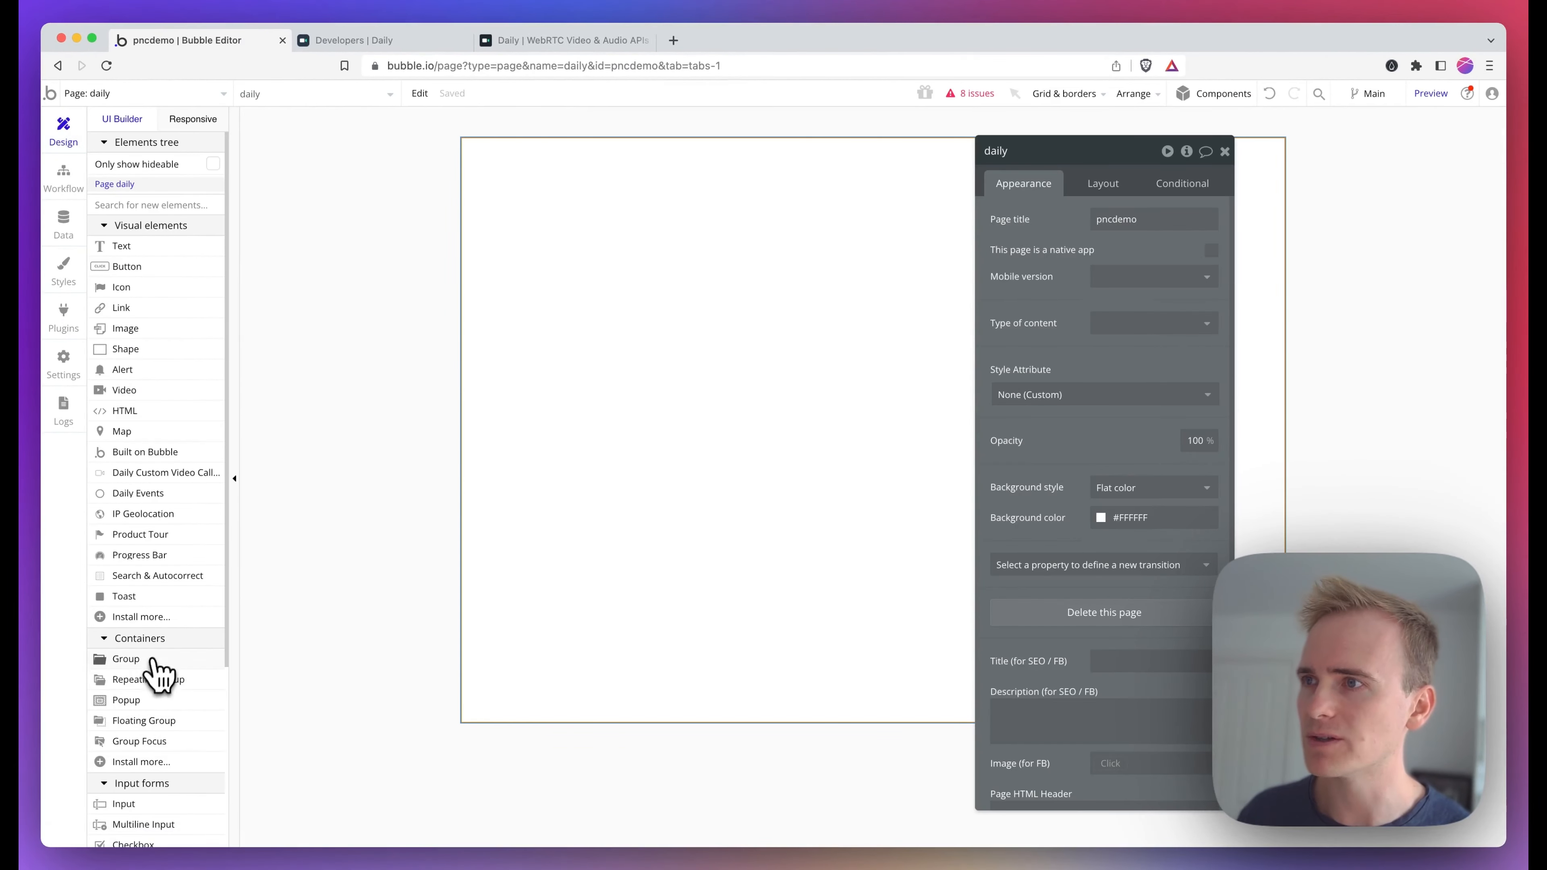
pyautogui.click(151, 681)
pyautogui.moveTo(509, 171); pyautogui.dragTo(718, 687)
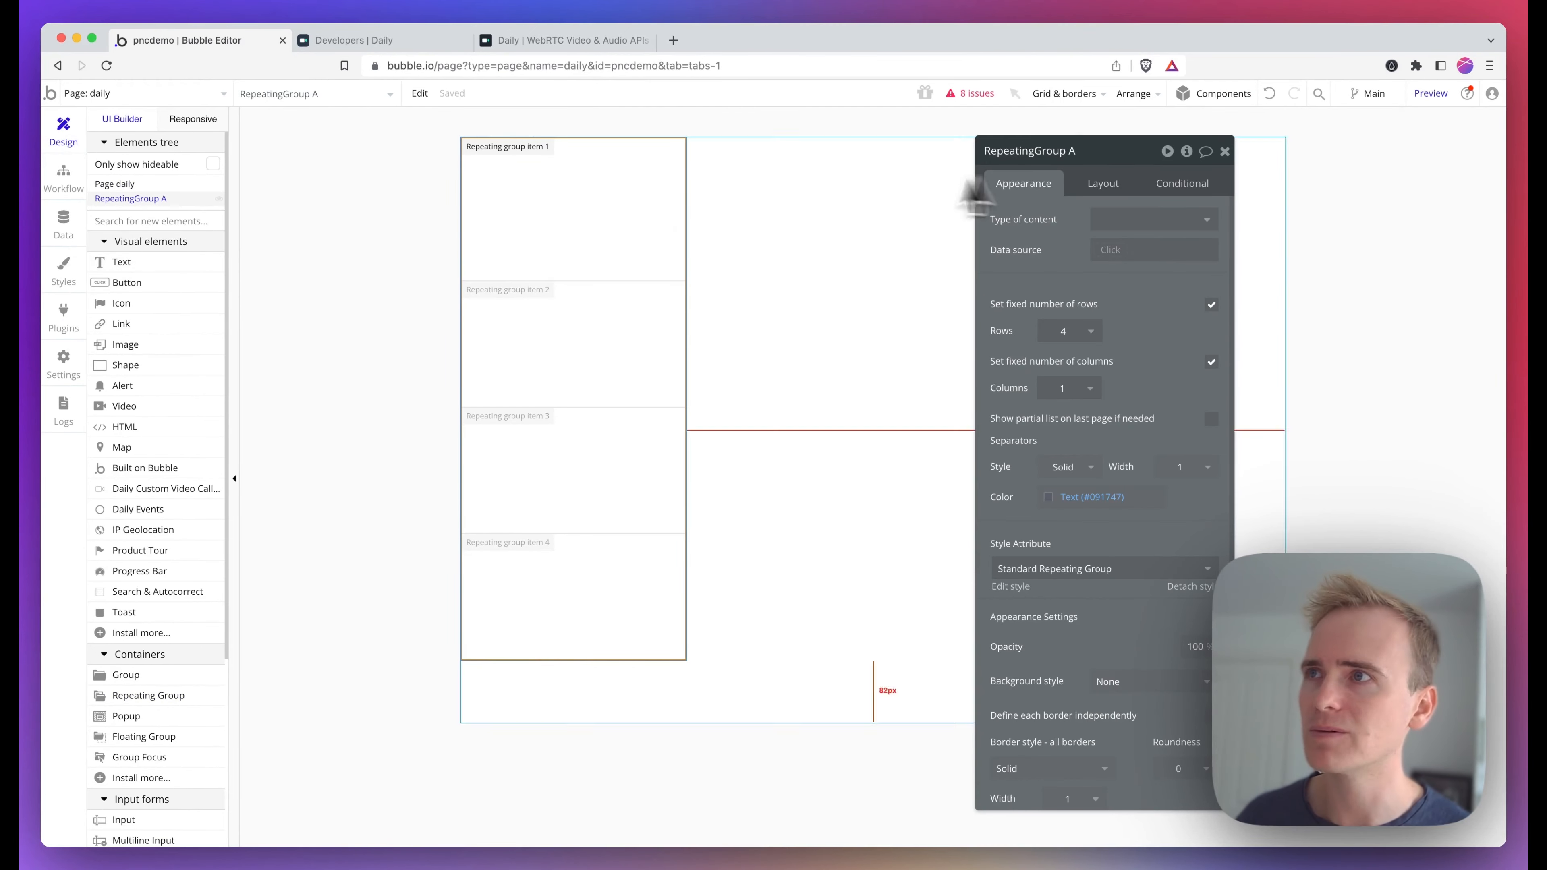
# Create a new data type named Meeting in the app's data types
pyautogui.click(75, 229)
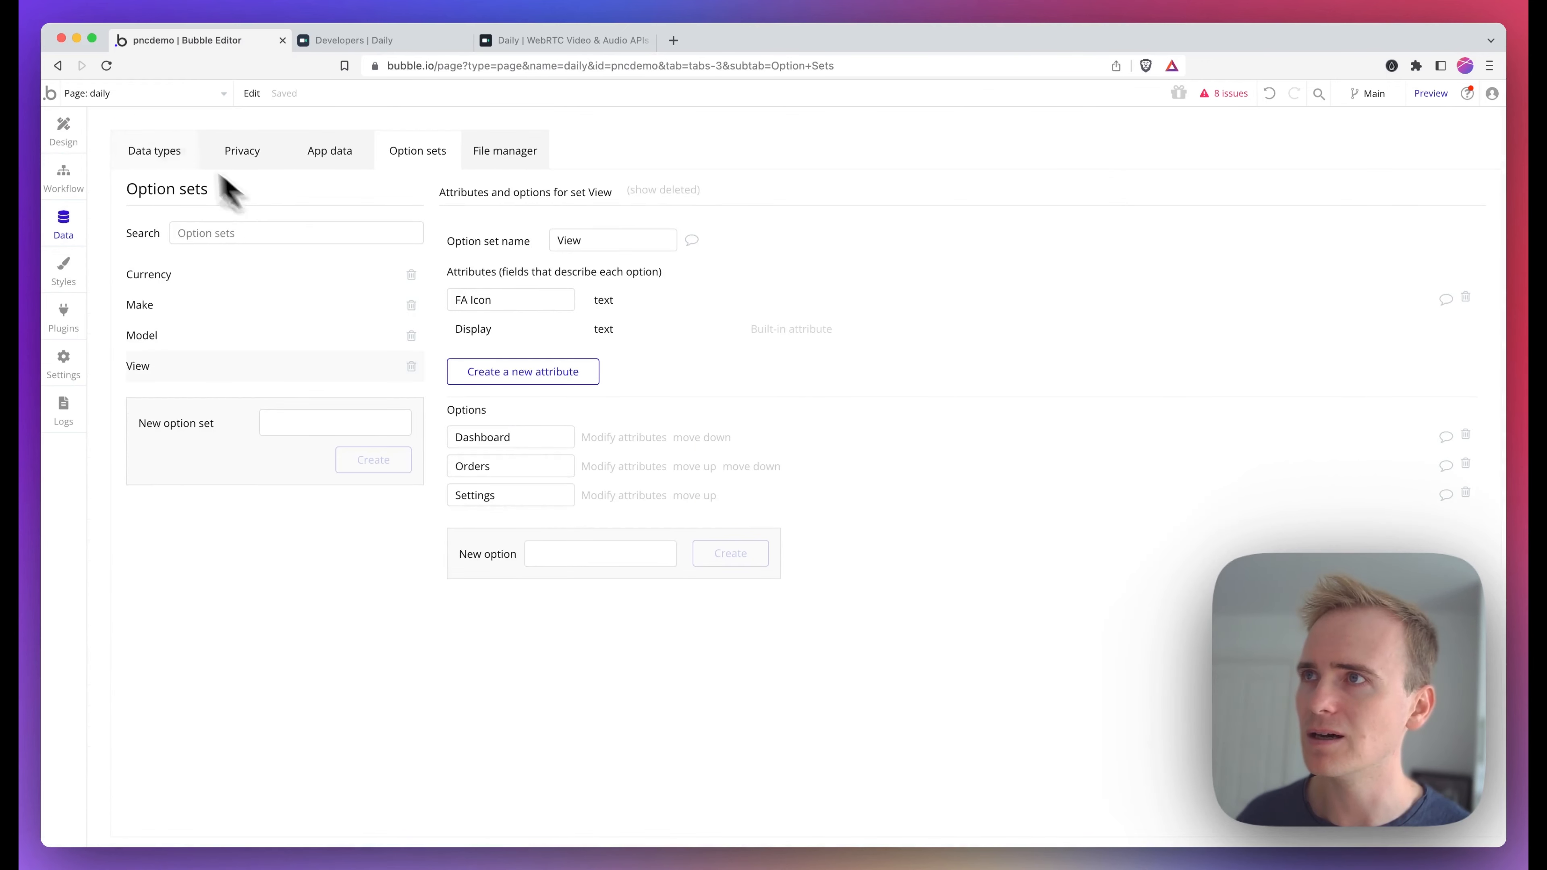
pyautogui.click(160, 153)
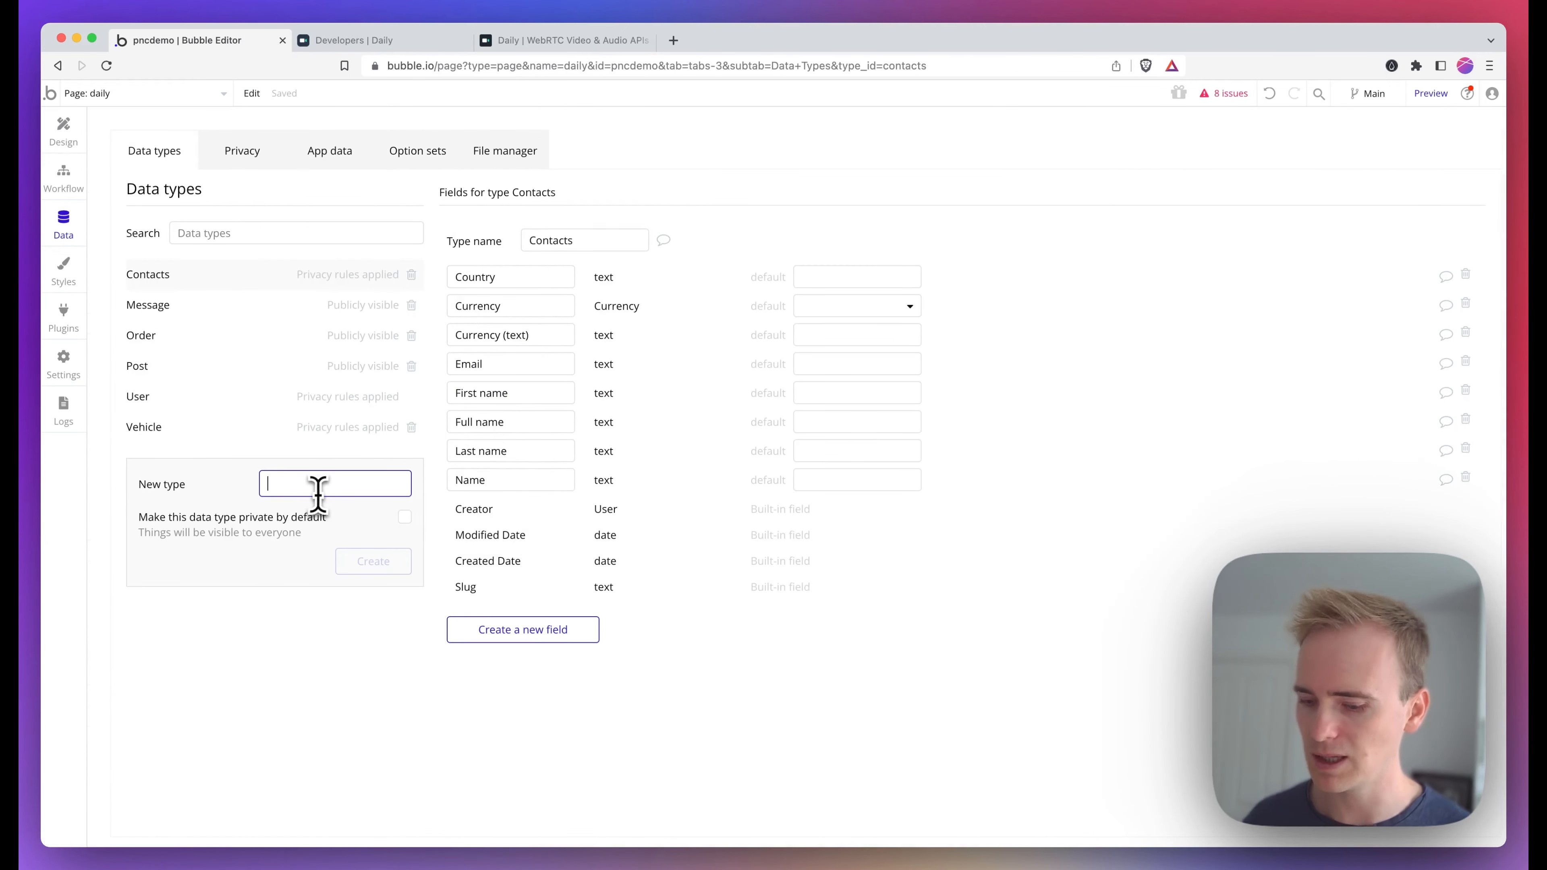
pyautogui.press('Return')
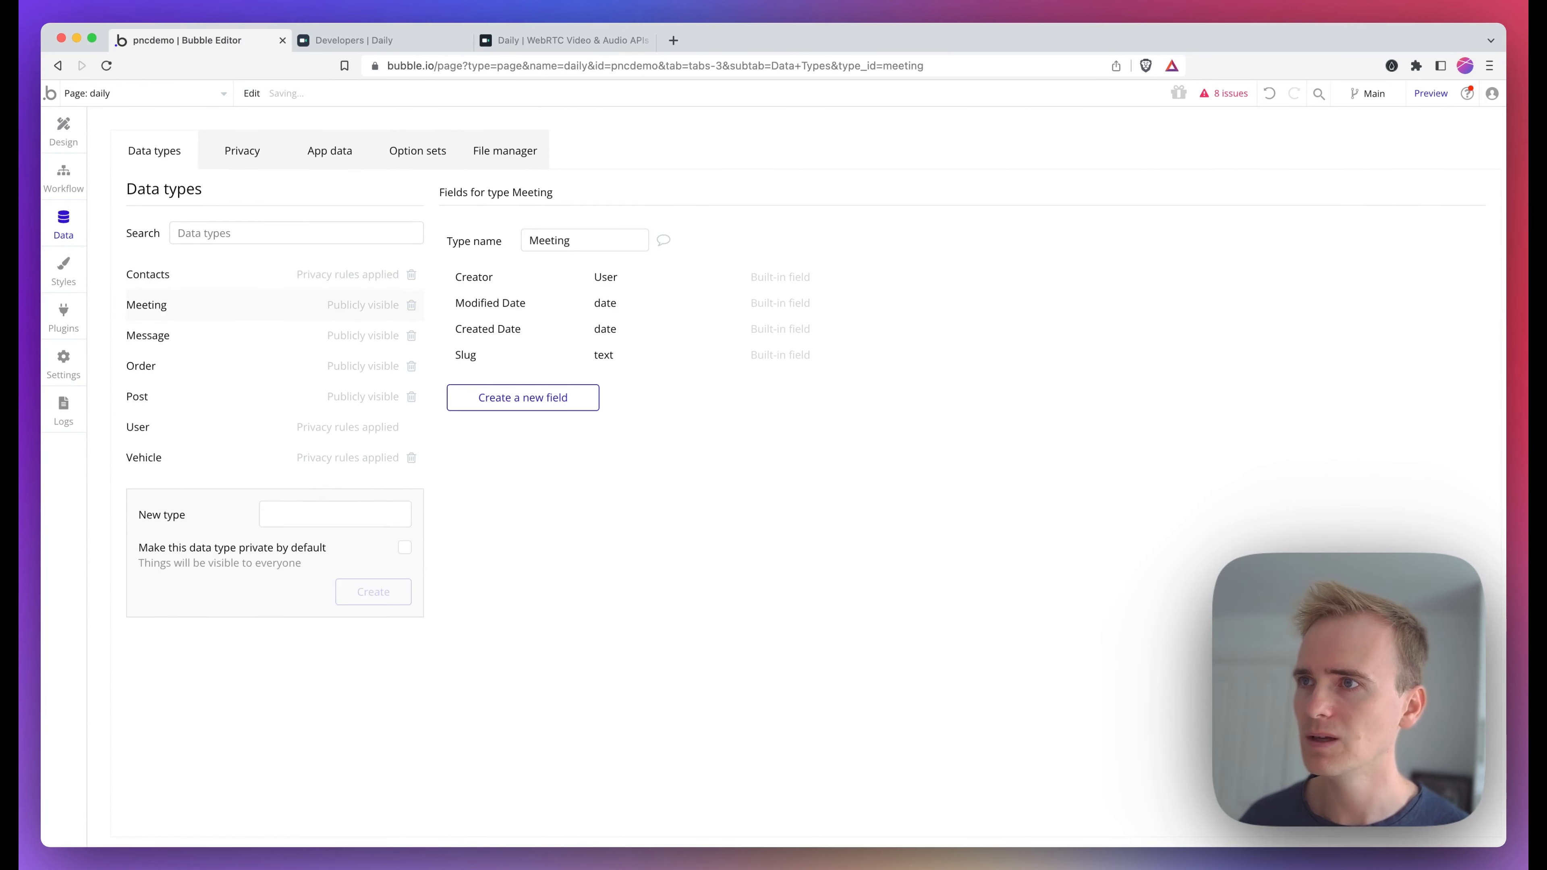
# Add a text field named Name to the Meeting data type
pyautogui.click(551, 397)
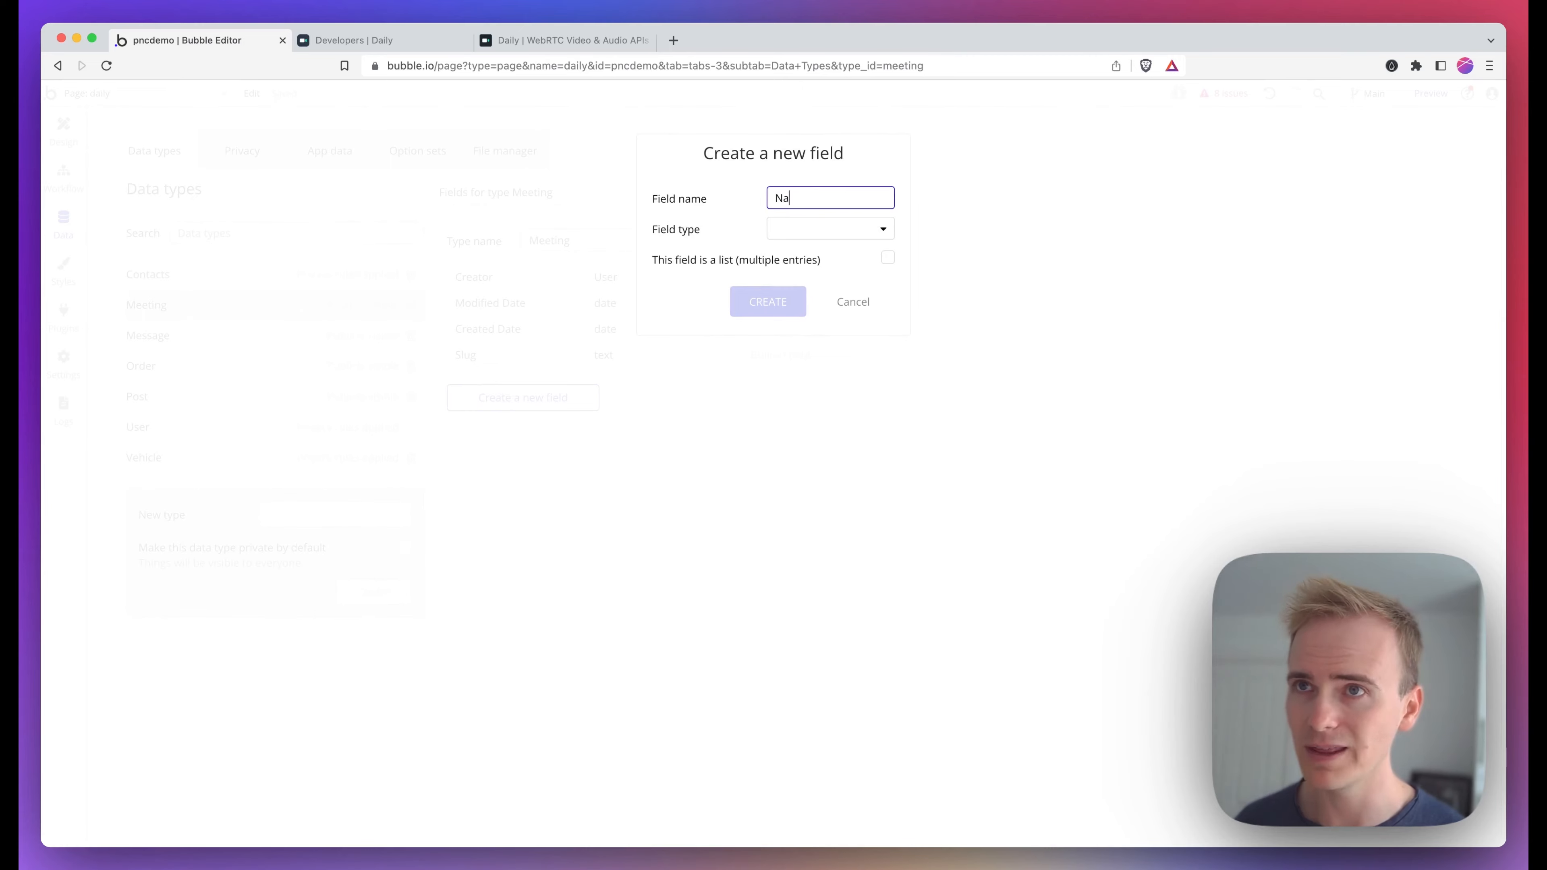
pyautogui.click(780, 230)
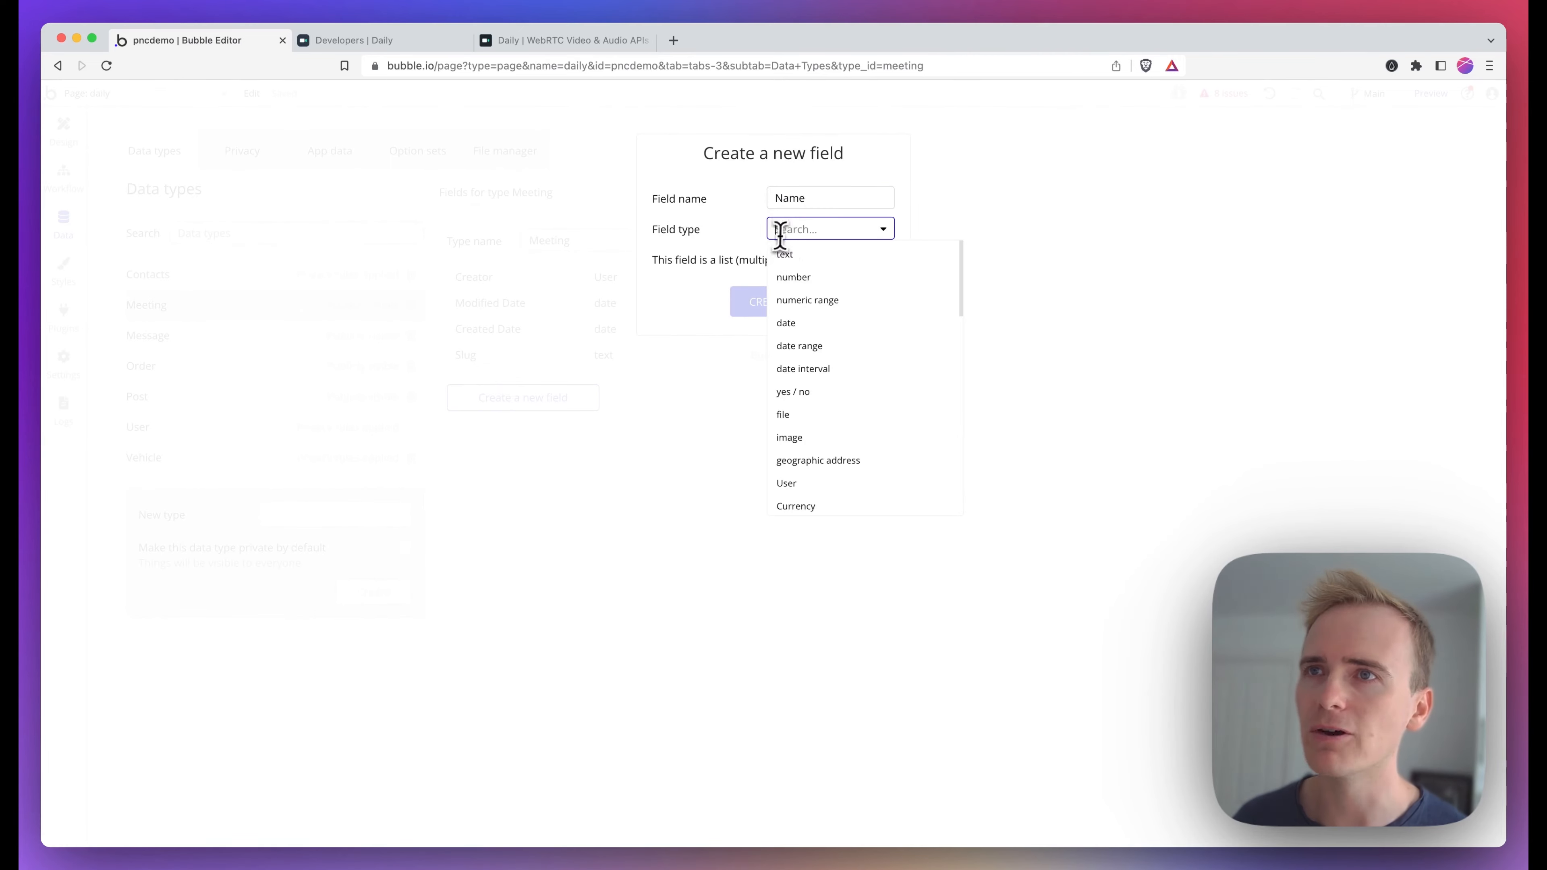
pyautogui.click(791, 255)
pyautogui.click(787, 305)
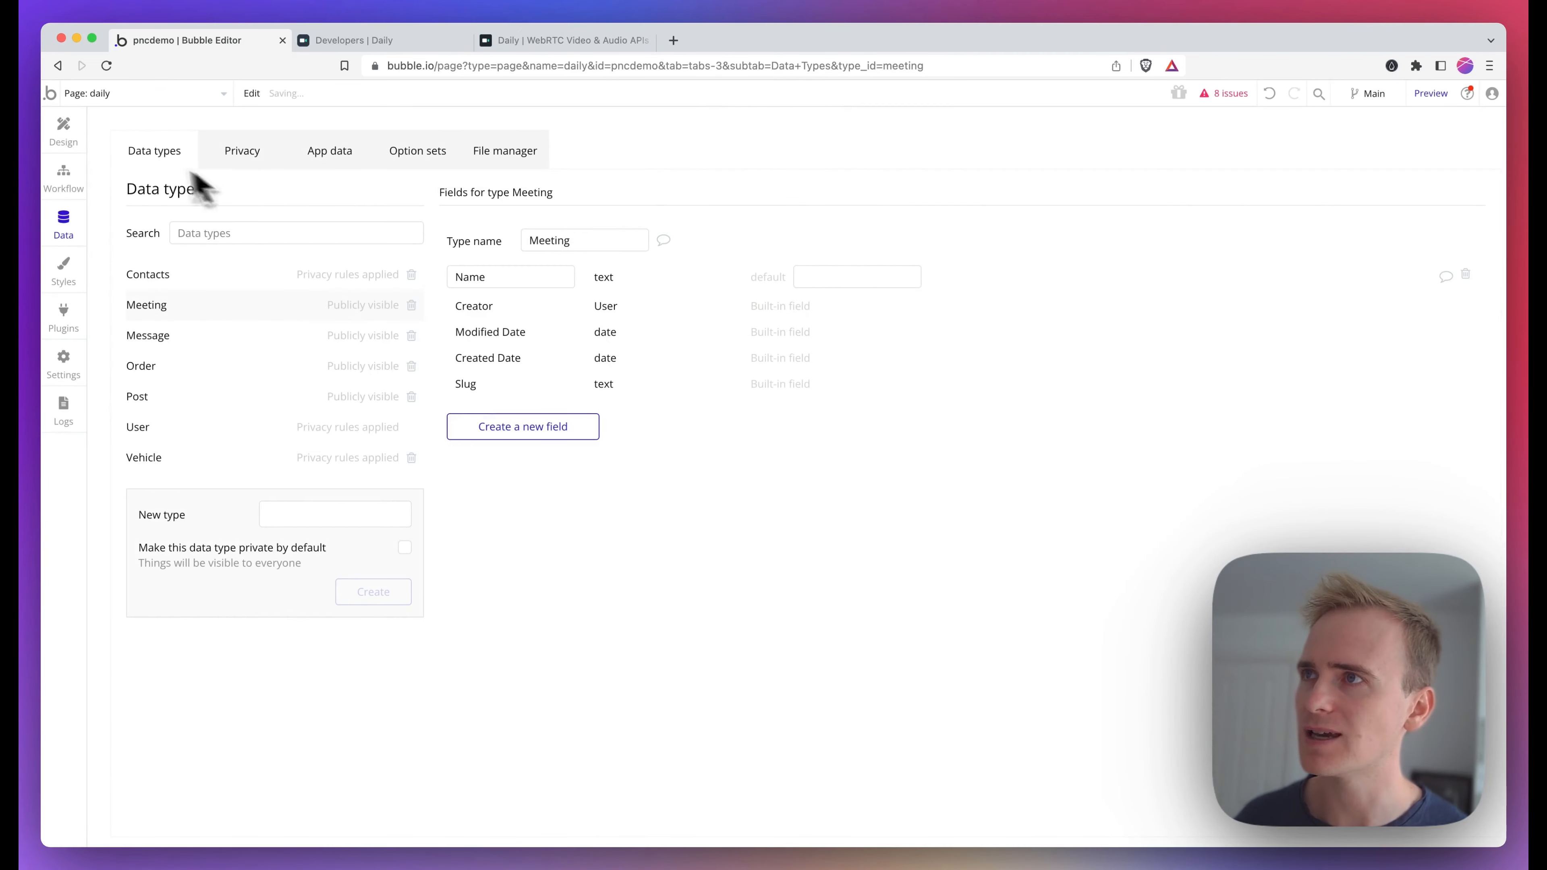
# Set the repeating group's type of content to Meeting
pyautogui.click(65, 135)
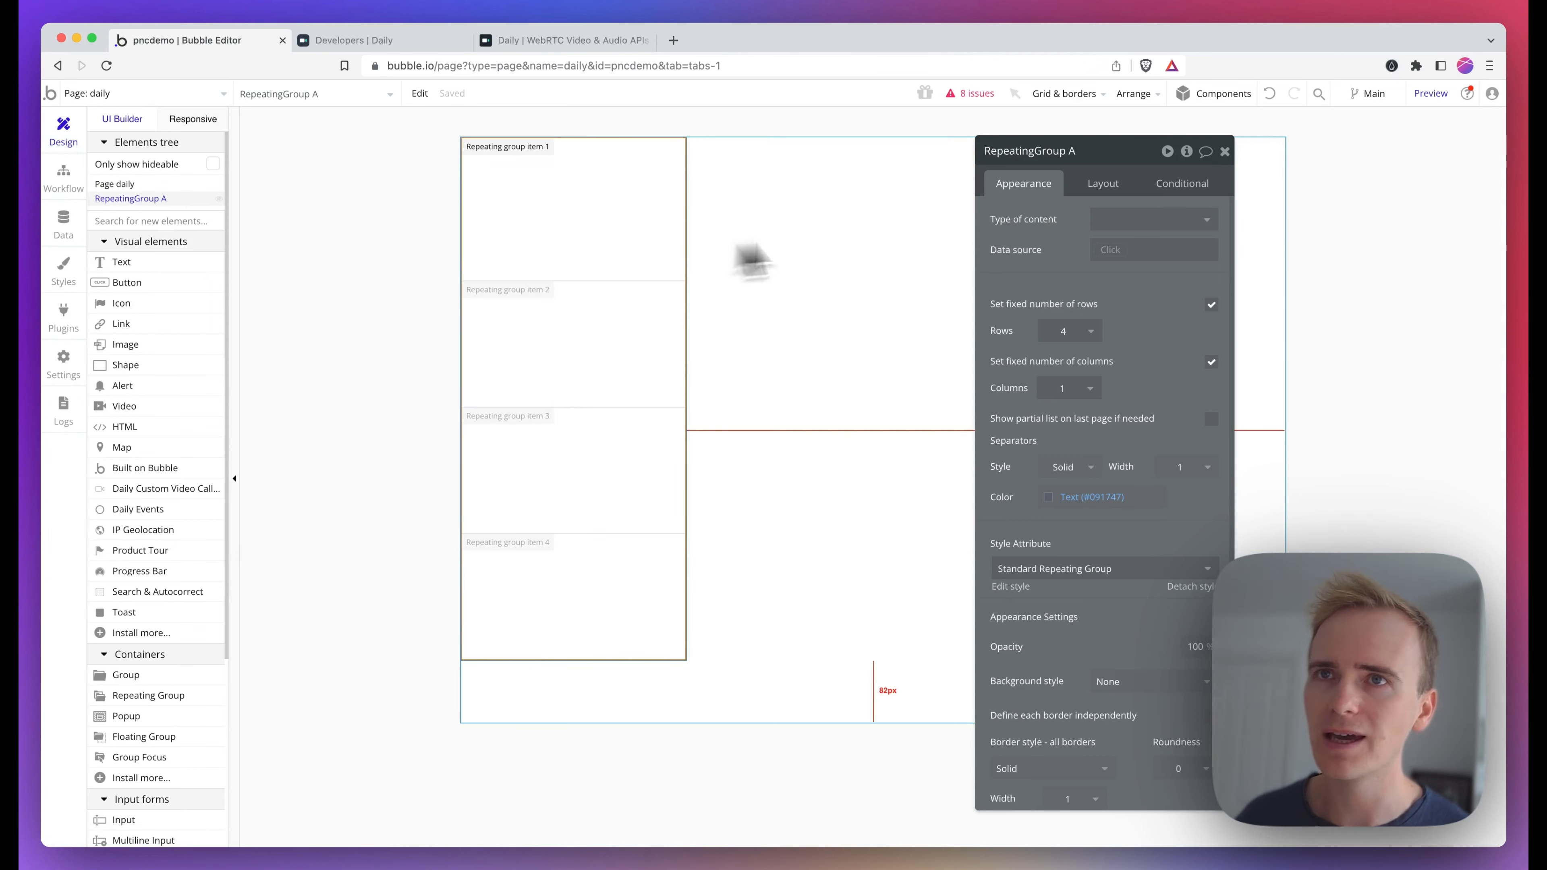
pyautogui.click(1156, 226)
pyautogui.write('met')
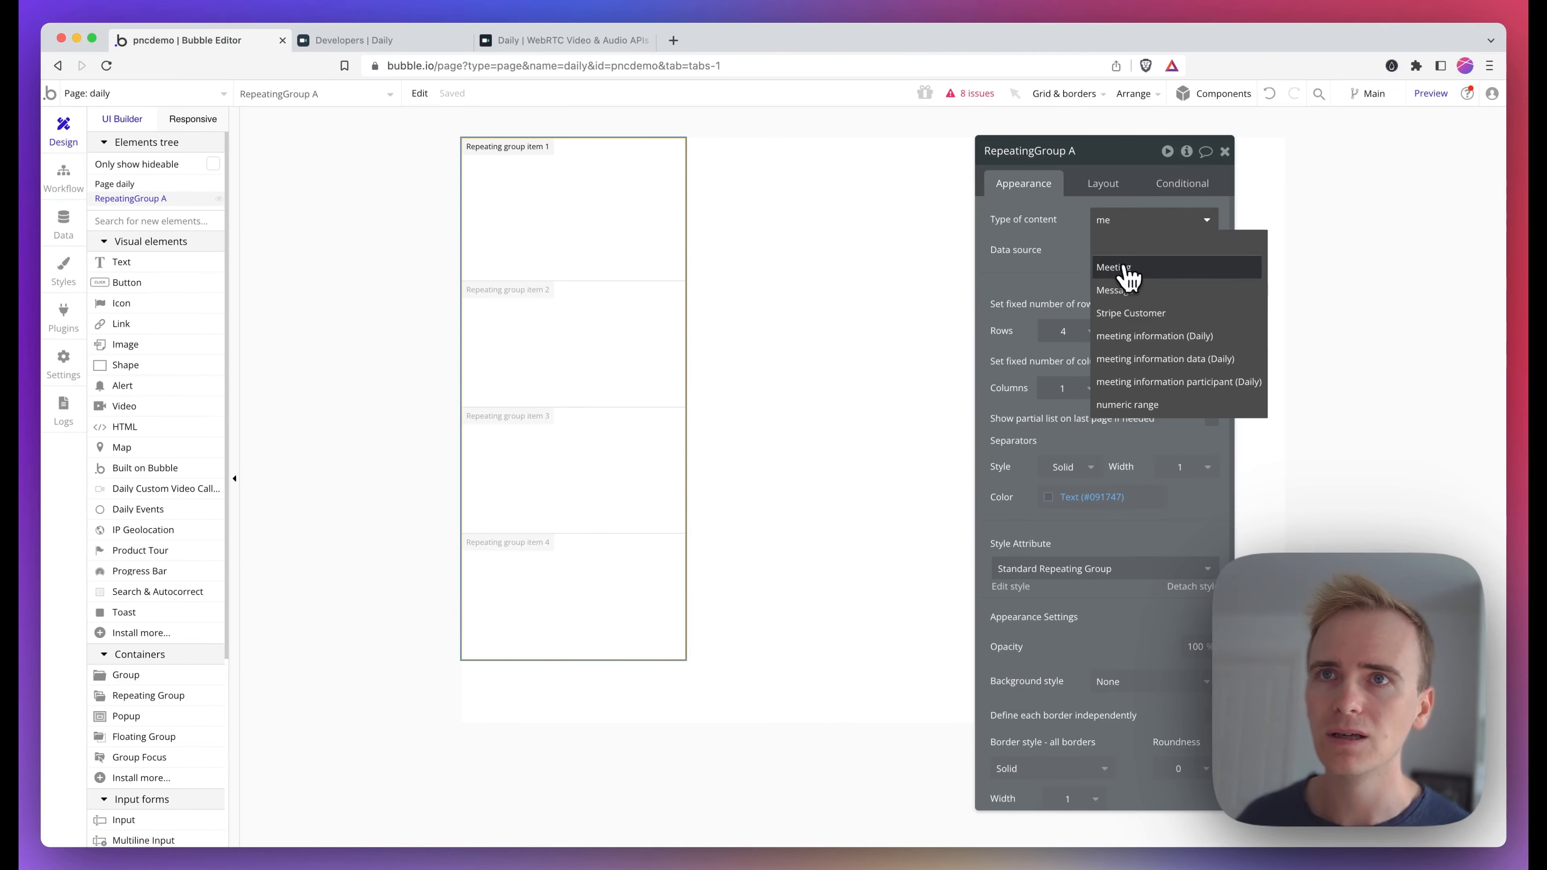
pyautogui.click(1123, 269)
pyautogui.click(1123, 253)
# Set the repeating group's data source to a search for Meetings sorted by Created Date, descending
pyautogui.click(1133, 316)
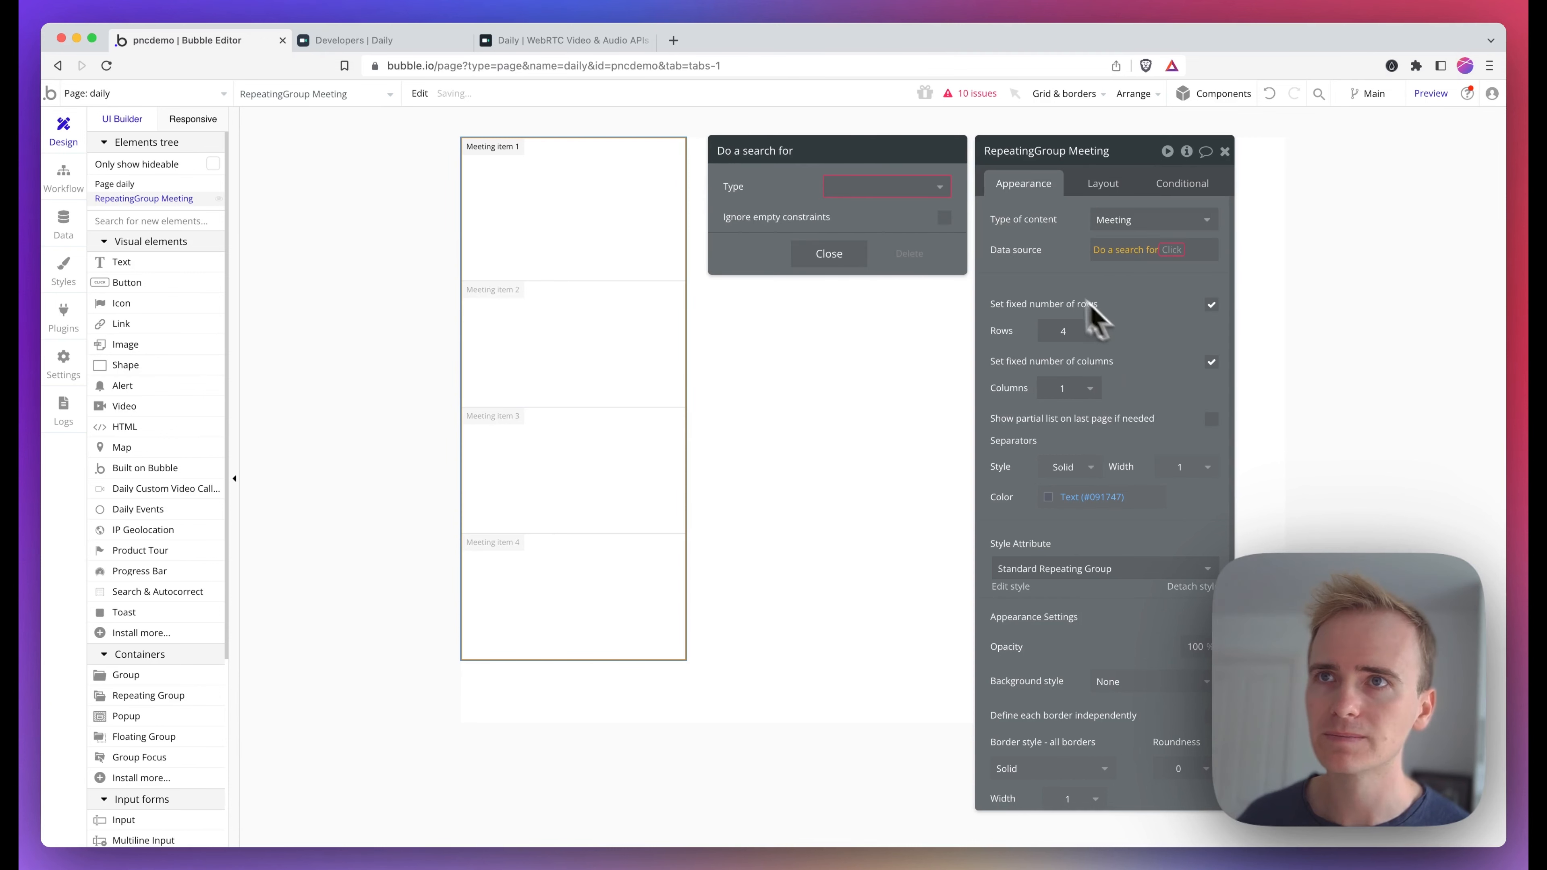
pyautogui.click(900, 188)
pyautogui.write('meet')
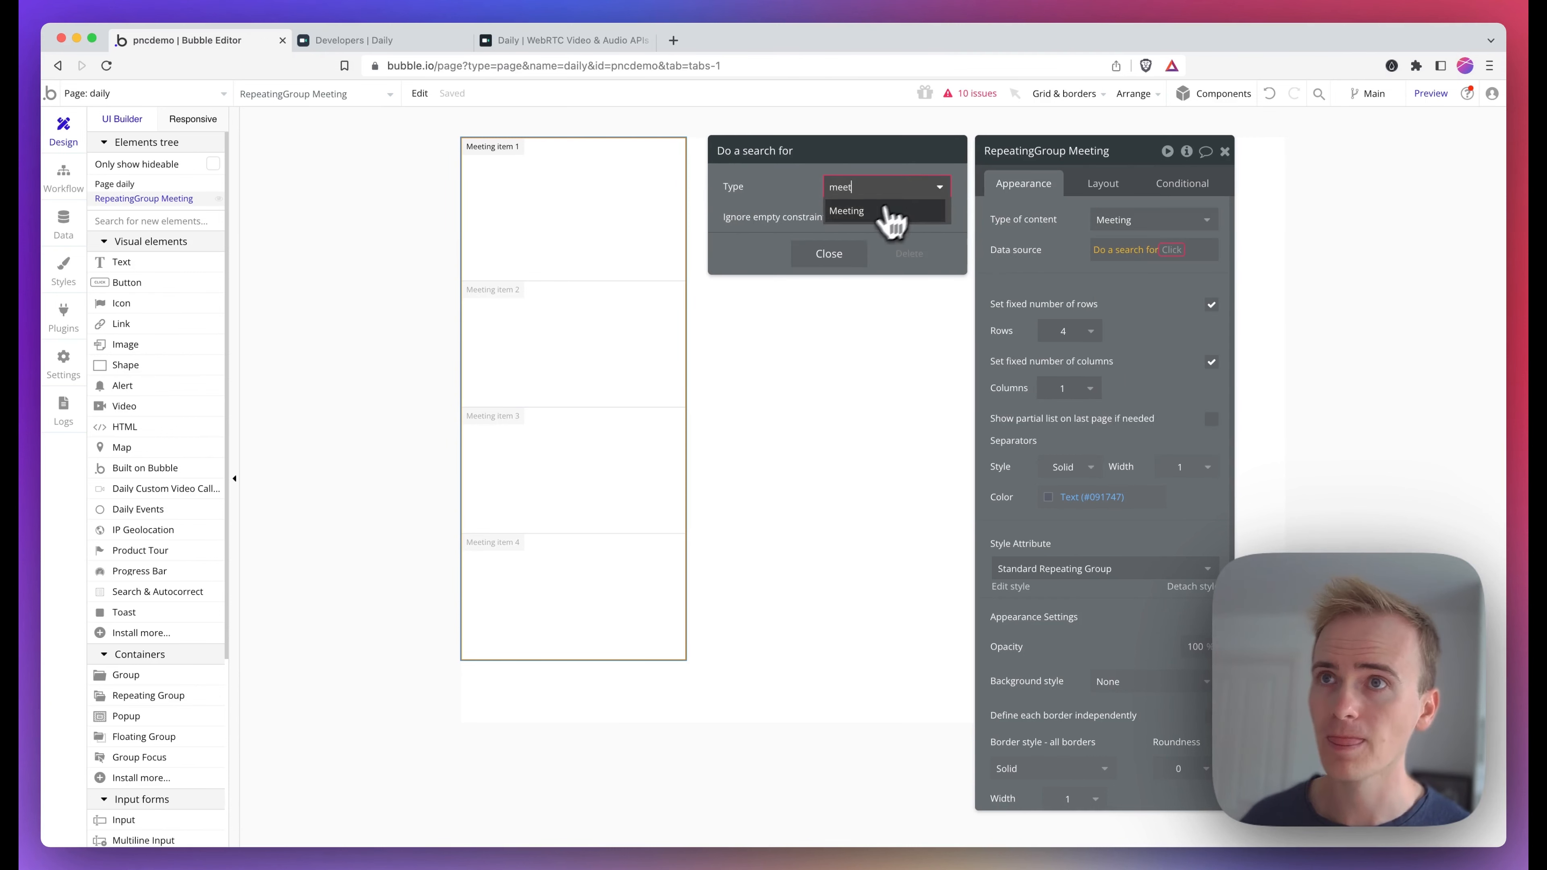
pyautogui.click(871, 210)
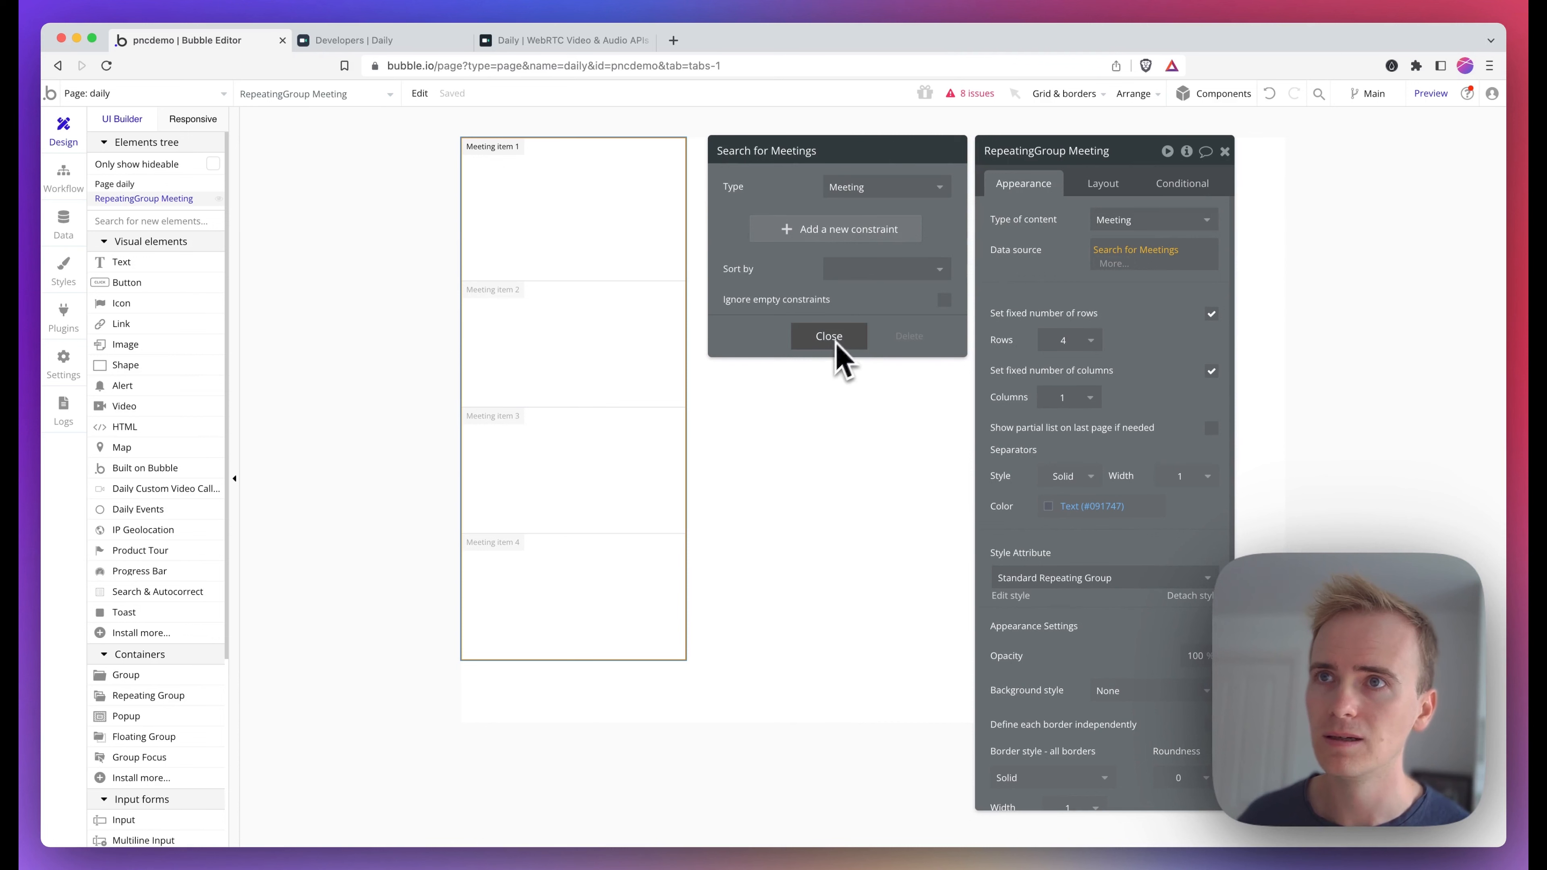
pyautogui.click(876, 270)
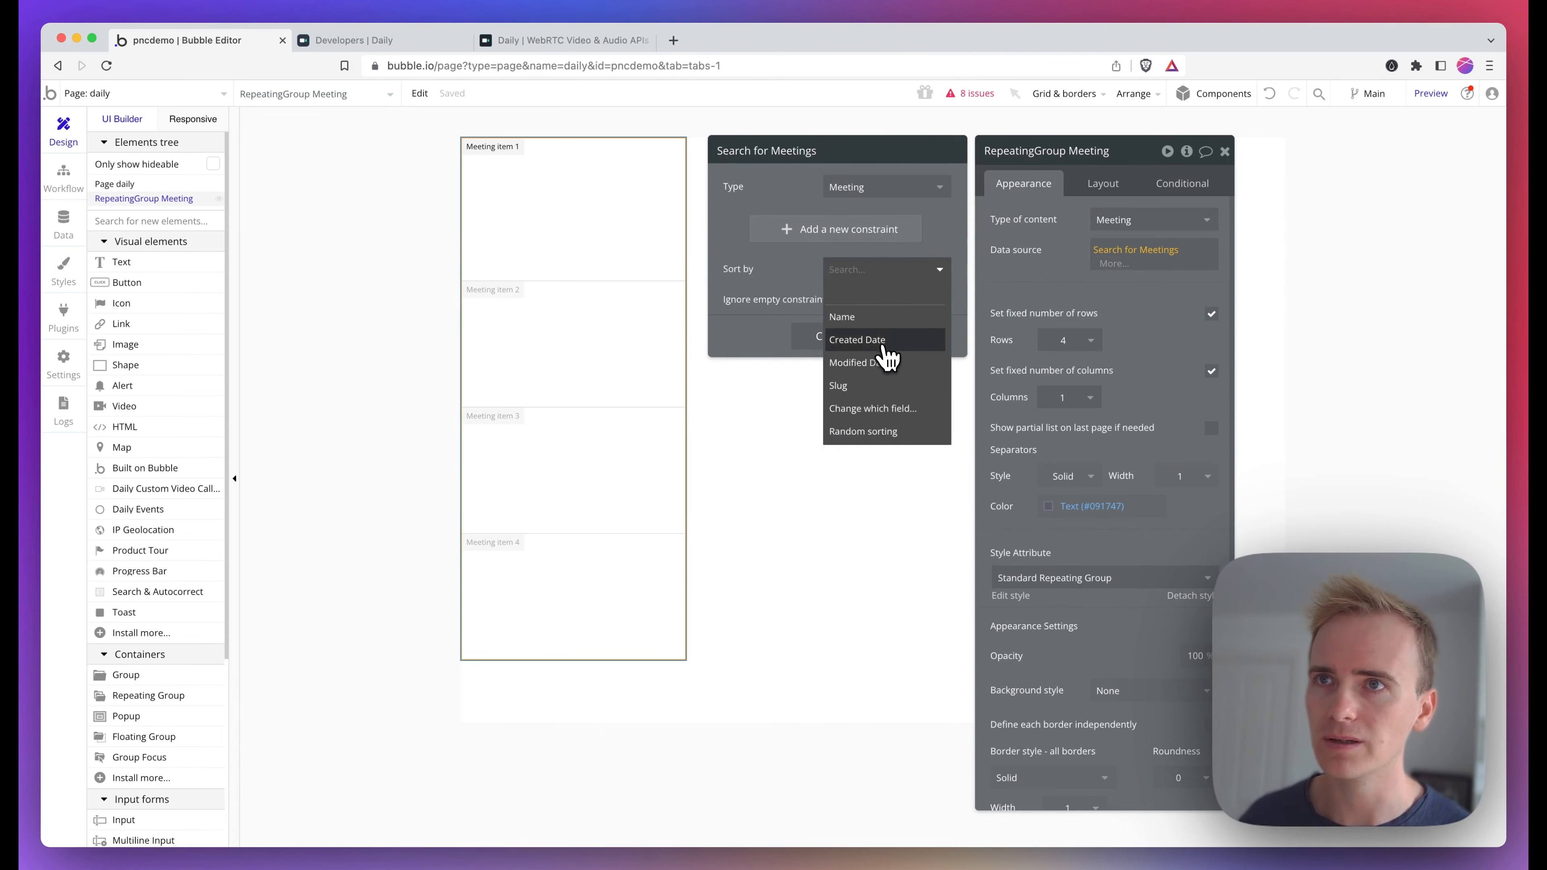
pyautogui.click(887, 357)
pyautogui.click(863, 299)
pyautogui.click(859, 364)
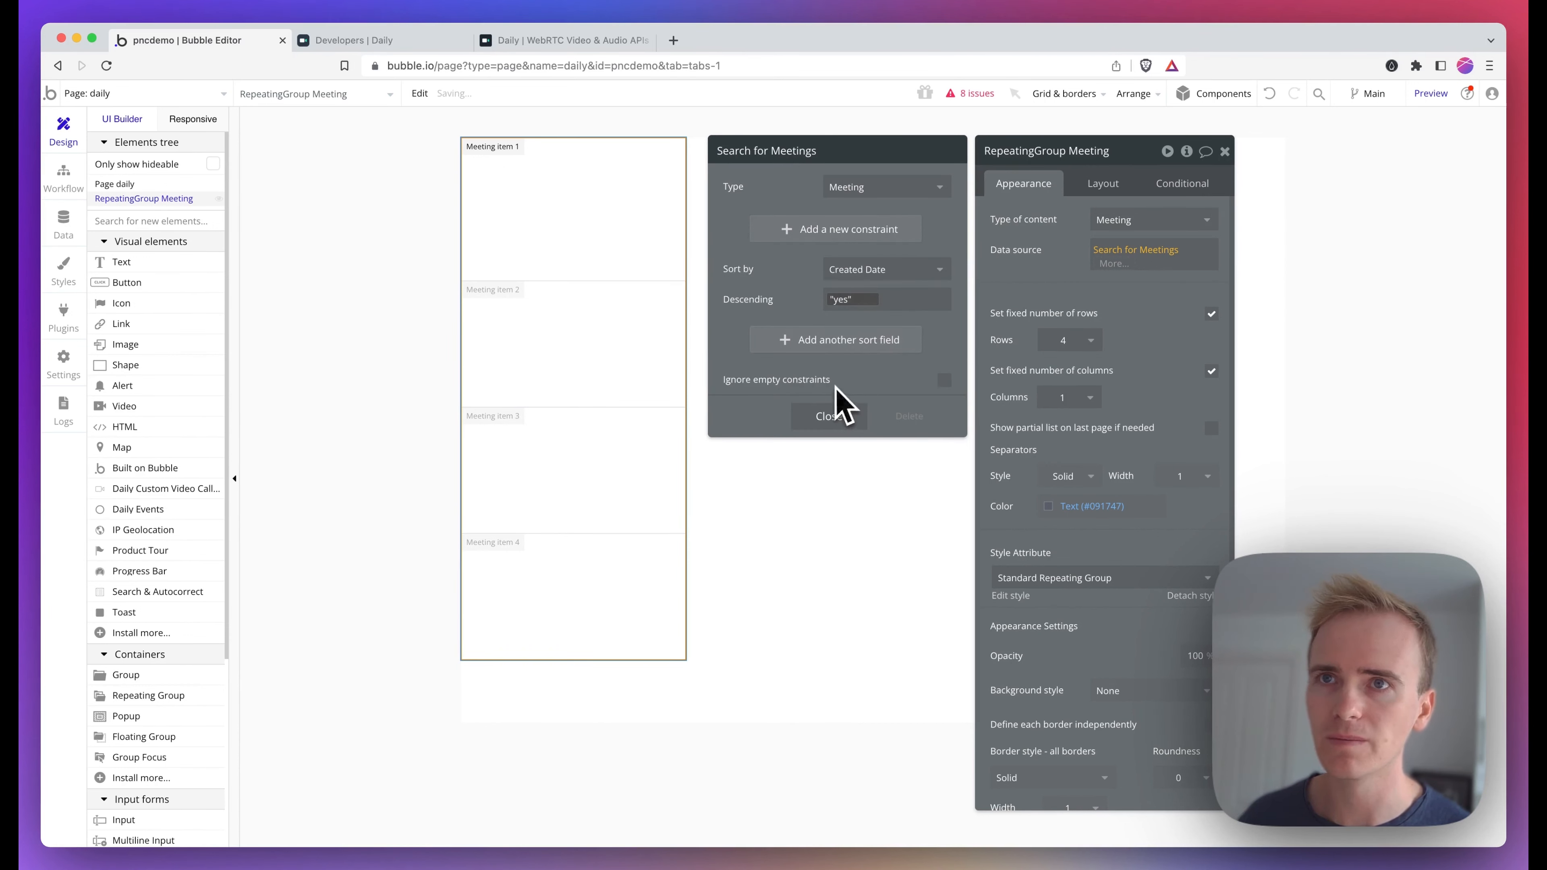
pyautogui.click(846, 416)
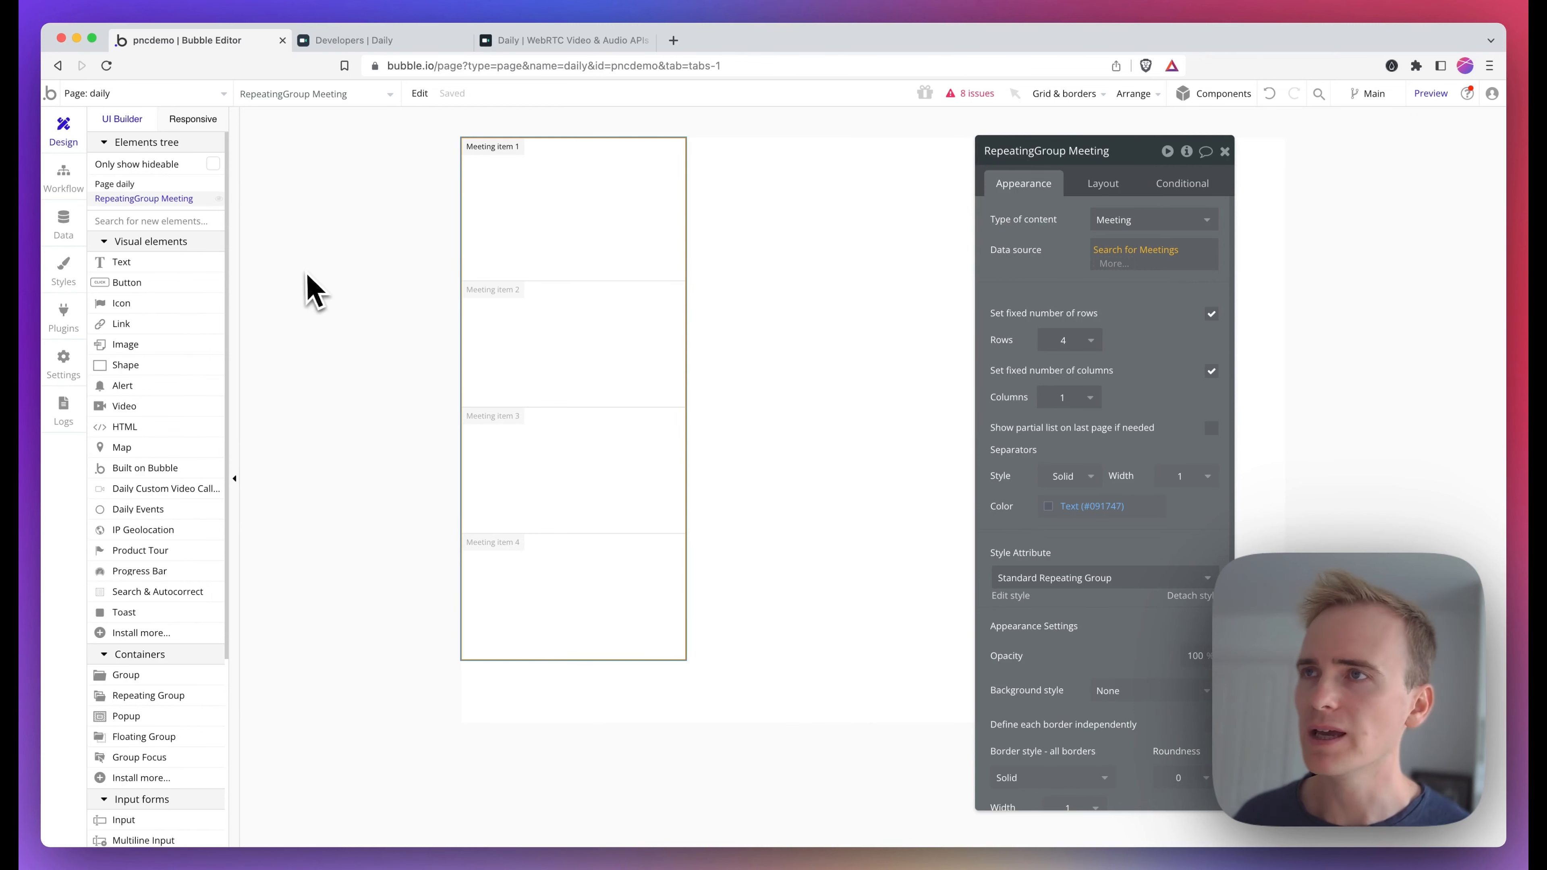
# Place a button beside the repeating group
pyautogui.click(174, 282)
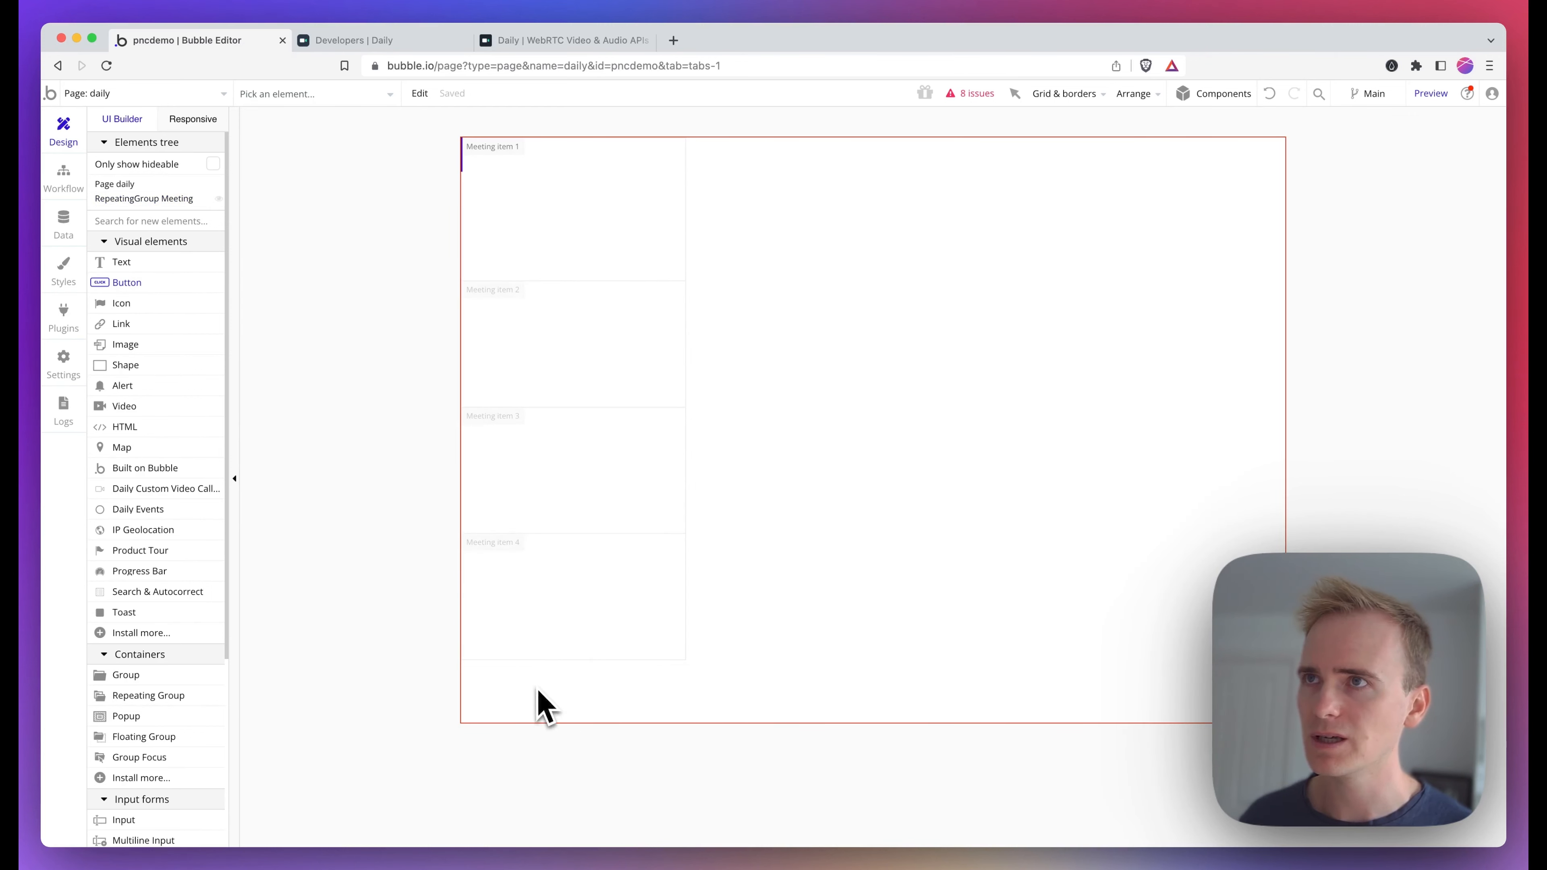
pyautogui.moveTo(1086, 573); pyautogui.dragTo(1161, 560)
# Group the button and the repeating group into a column container
pyautogui.keyDown('shift'); pyautogui.click(621, 163); pyautogui.keyUp('shift')
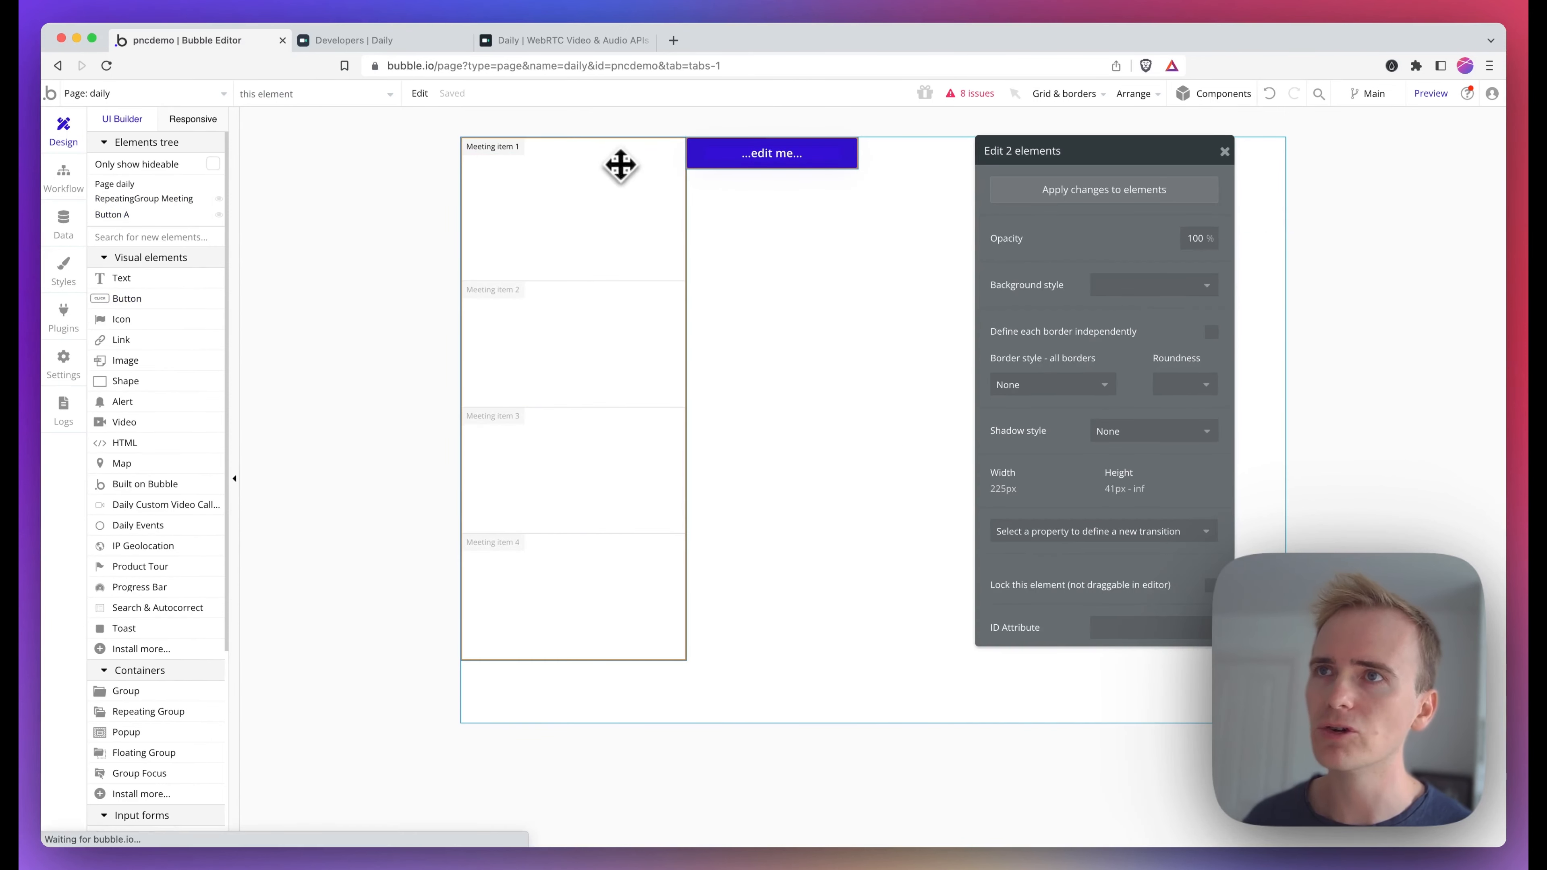
pyautogui.rightClick(620, 165)
pyautogui.moveTo(696, 232)
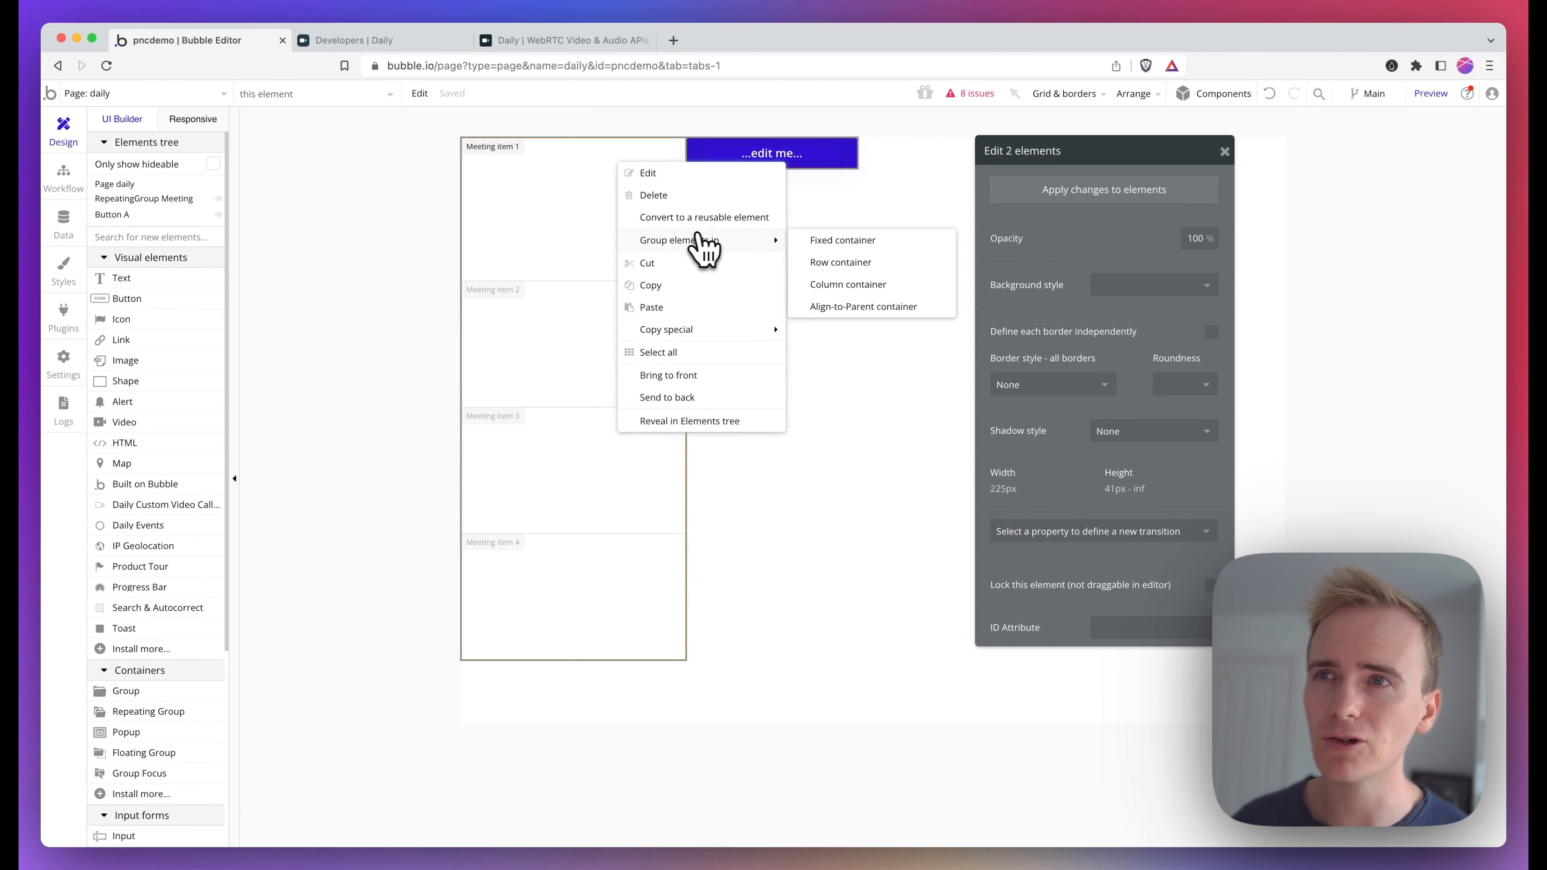
pyautogui.click(842, 284)
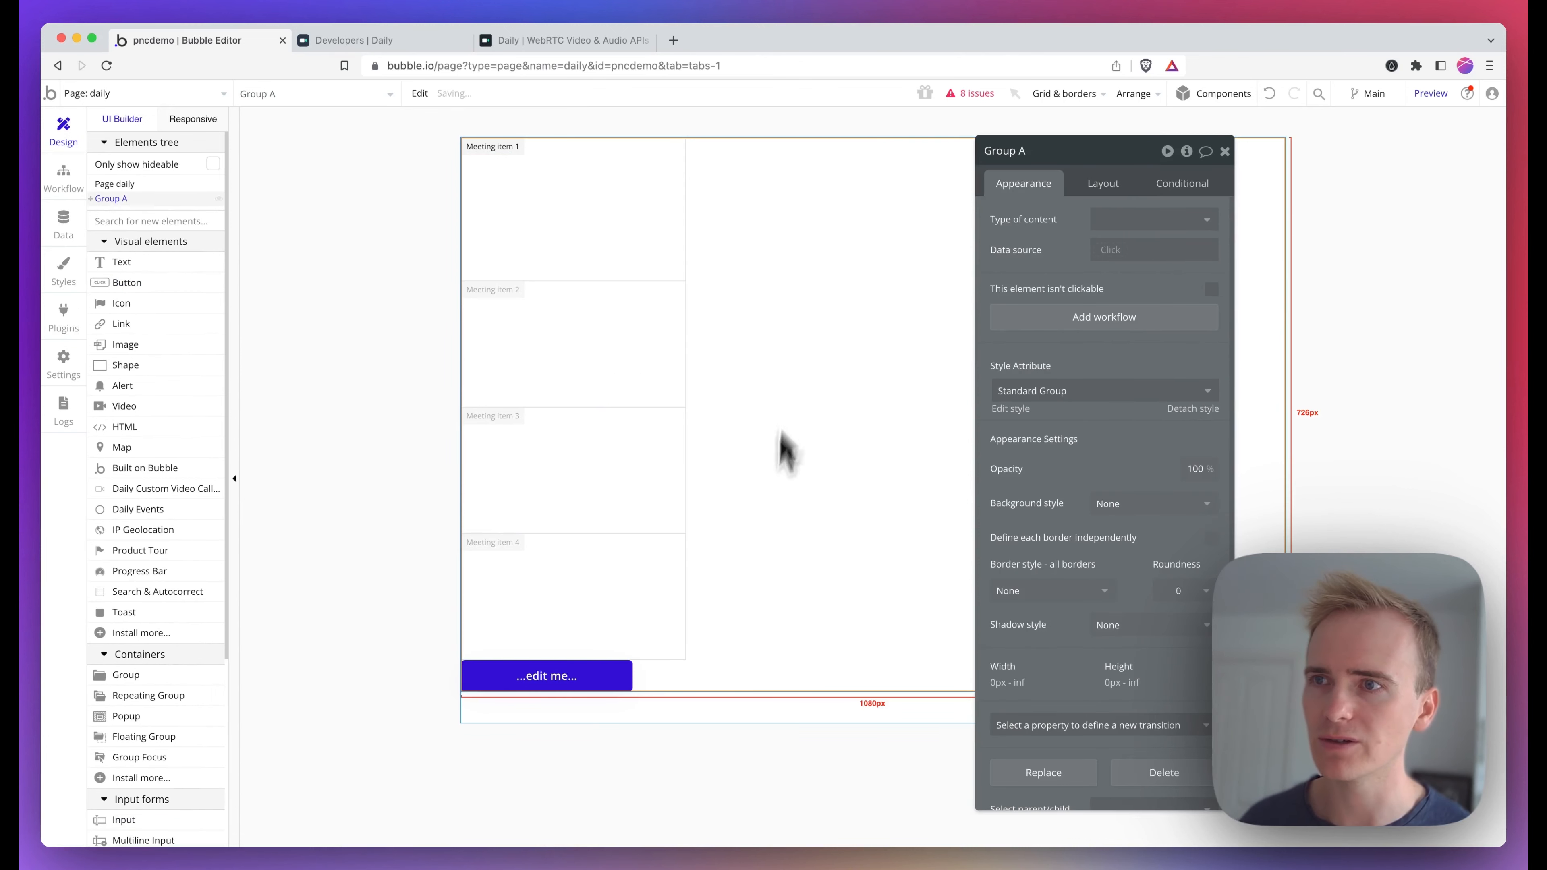
# Move the button before the repeating group inside the column container
pyautogui.click(615, 673)
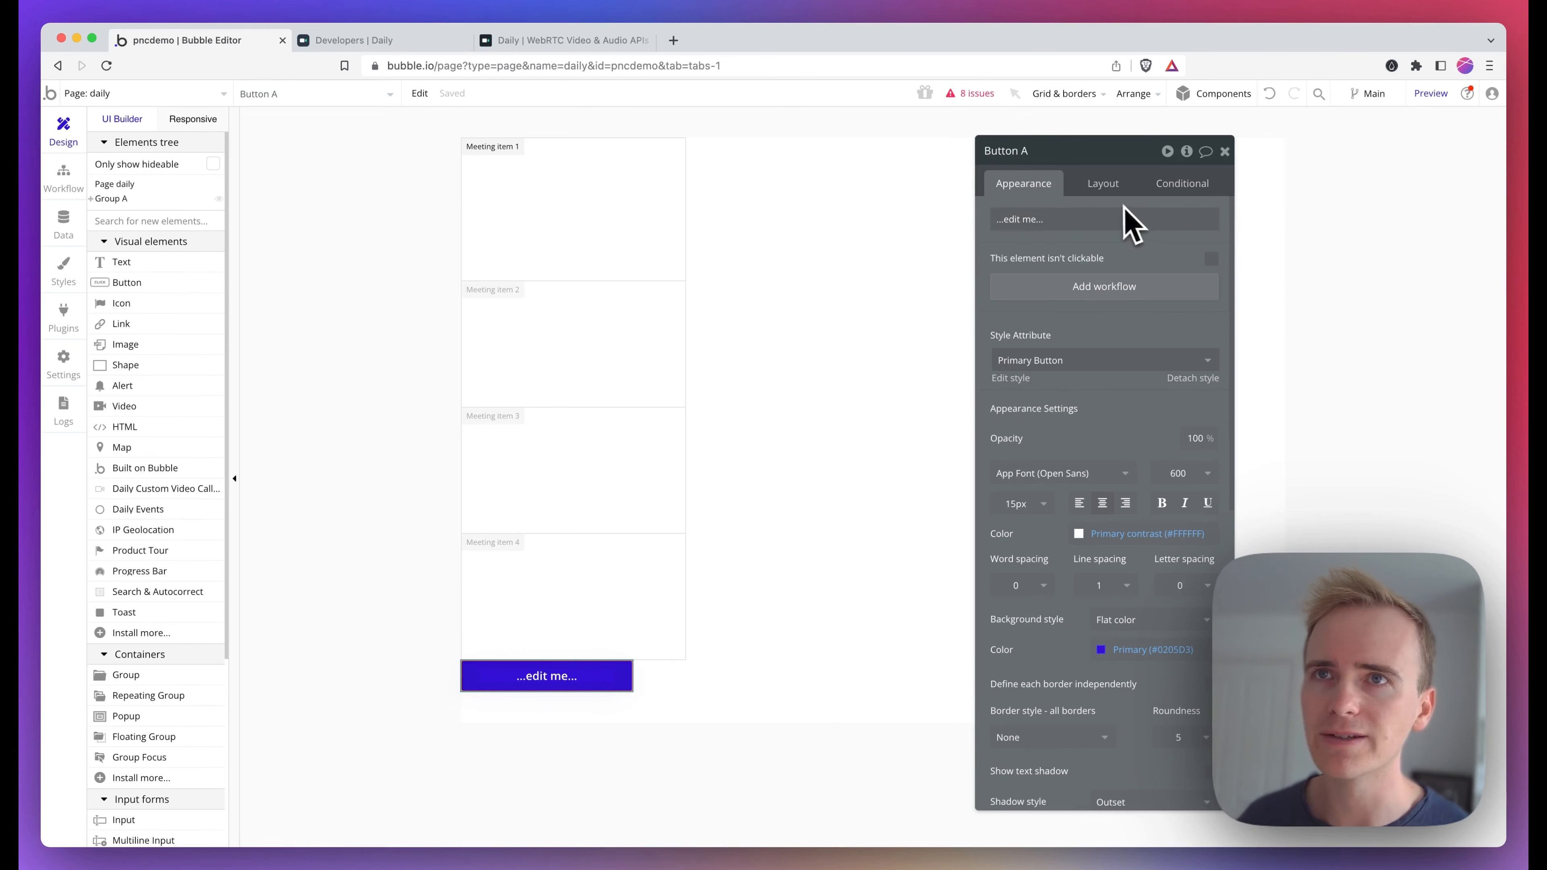
pyautogui.click(1103, 185)
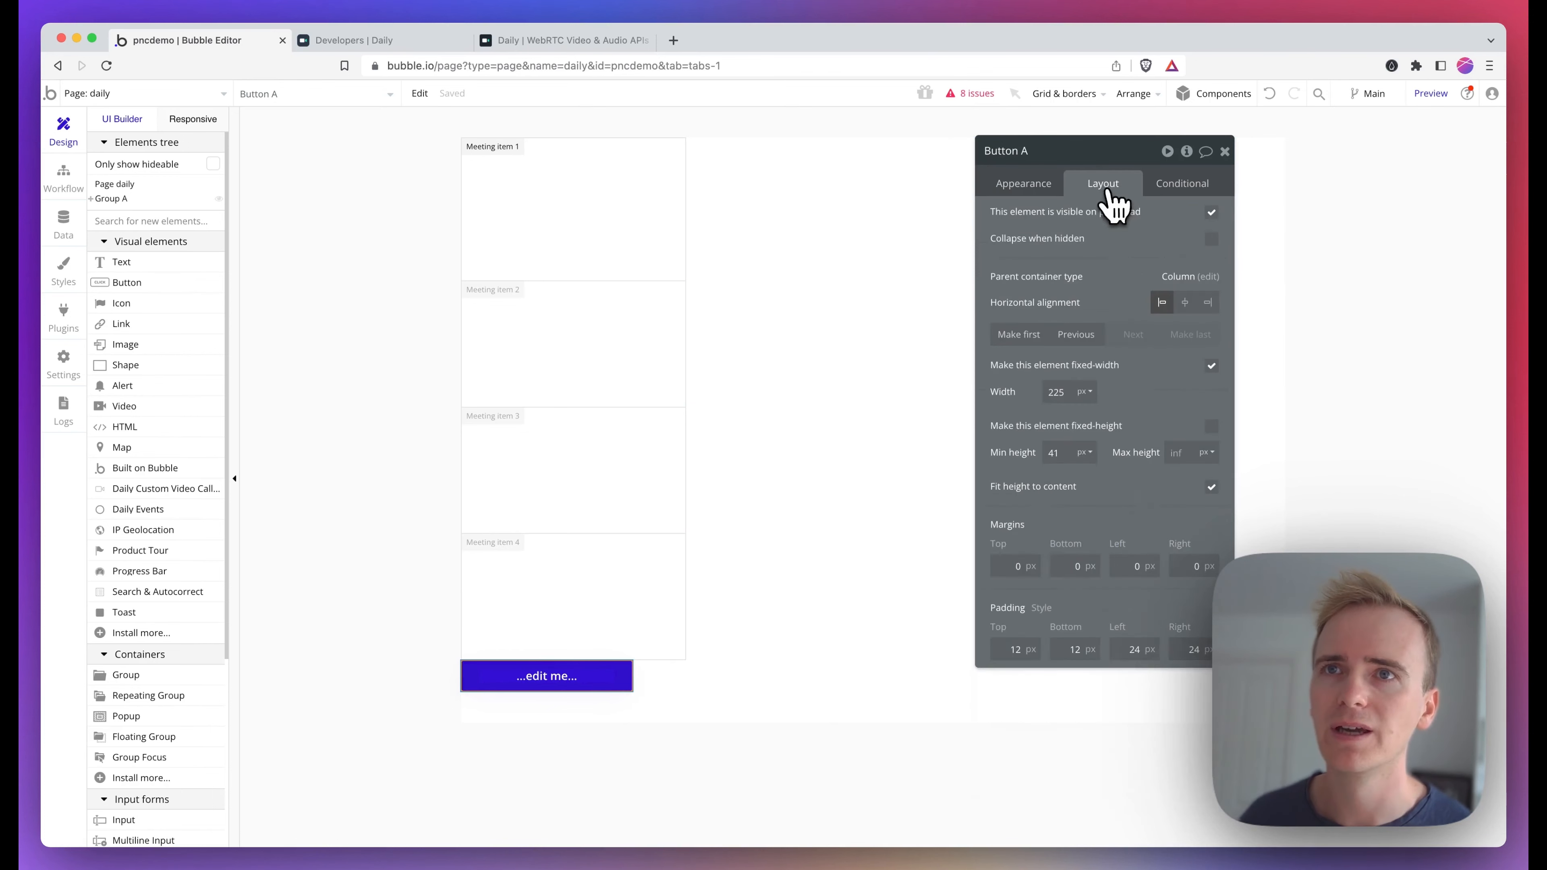
pyautogui.click(1078, 338)
# Set the button's label to "Create new meeting"
pyautogui.click(1008, 186)
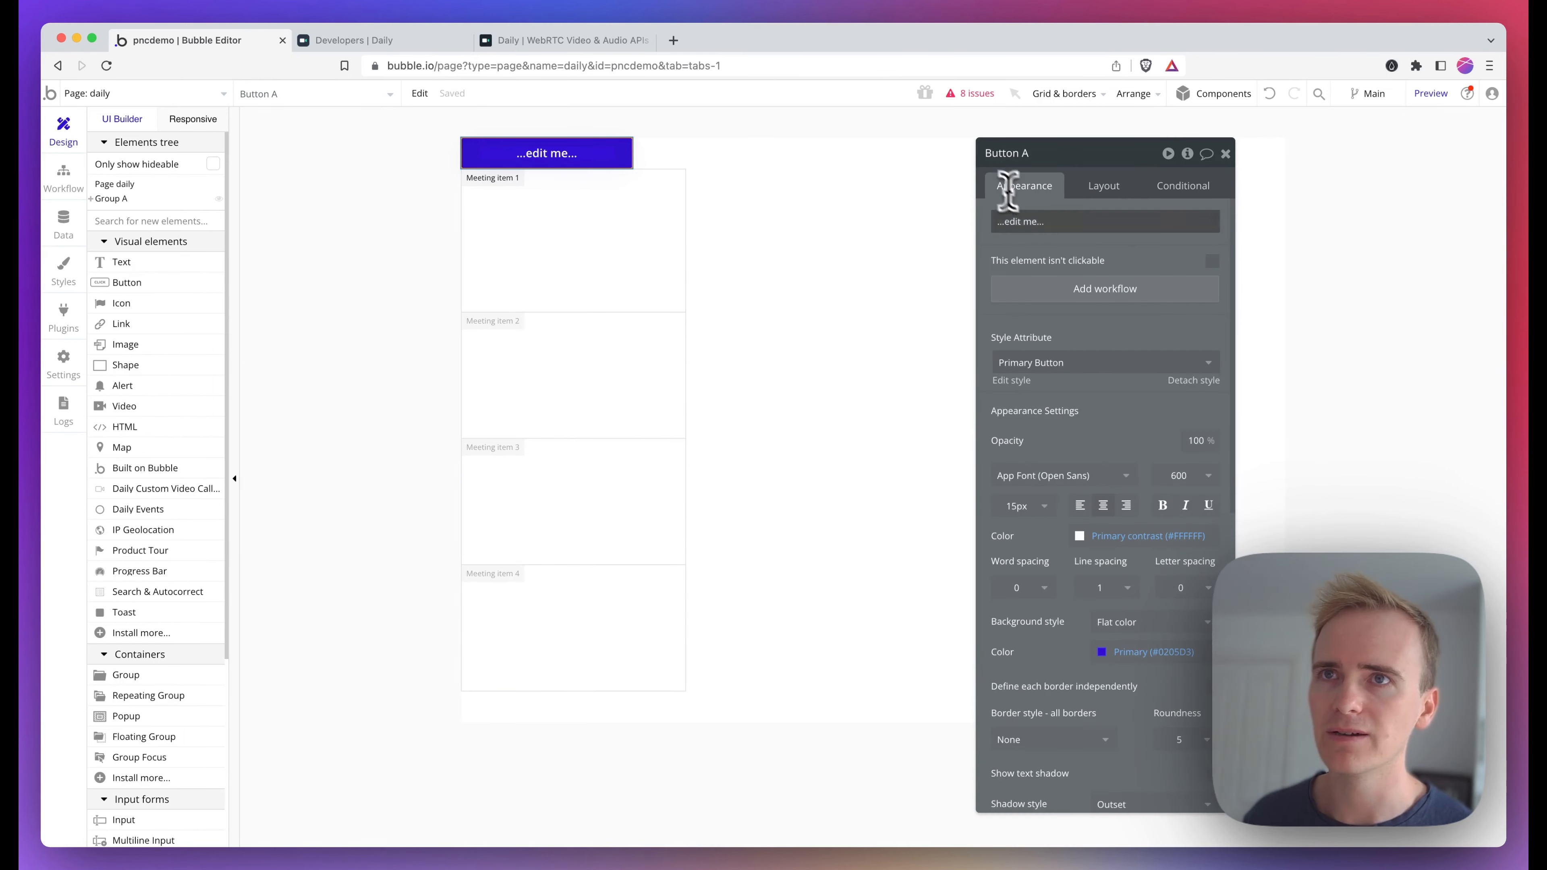
pyautogui.click(1048, 223)
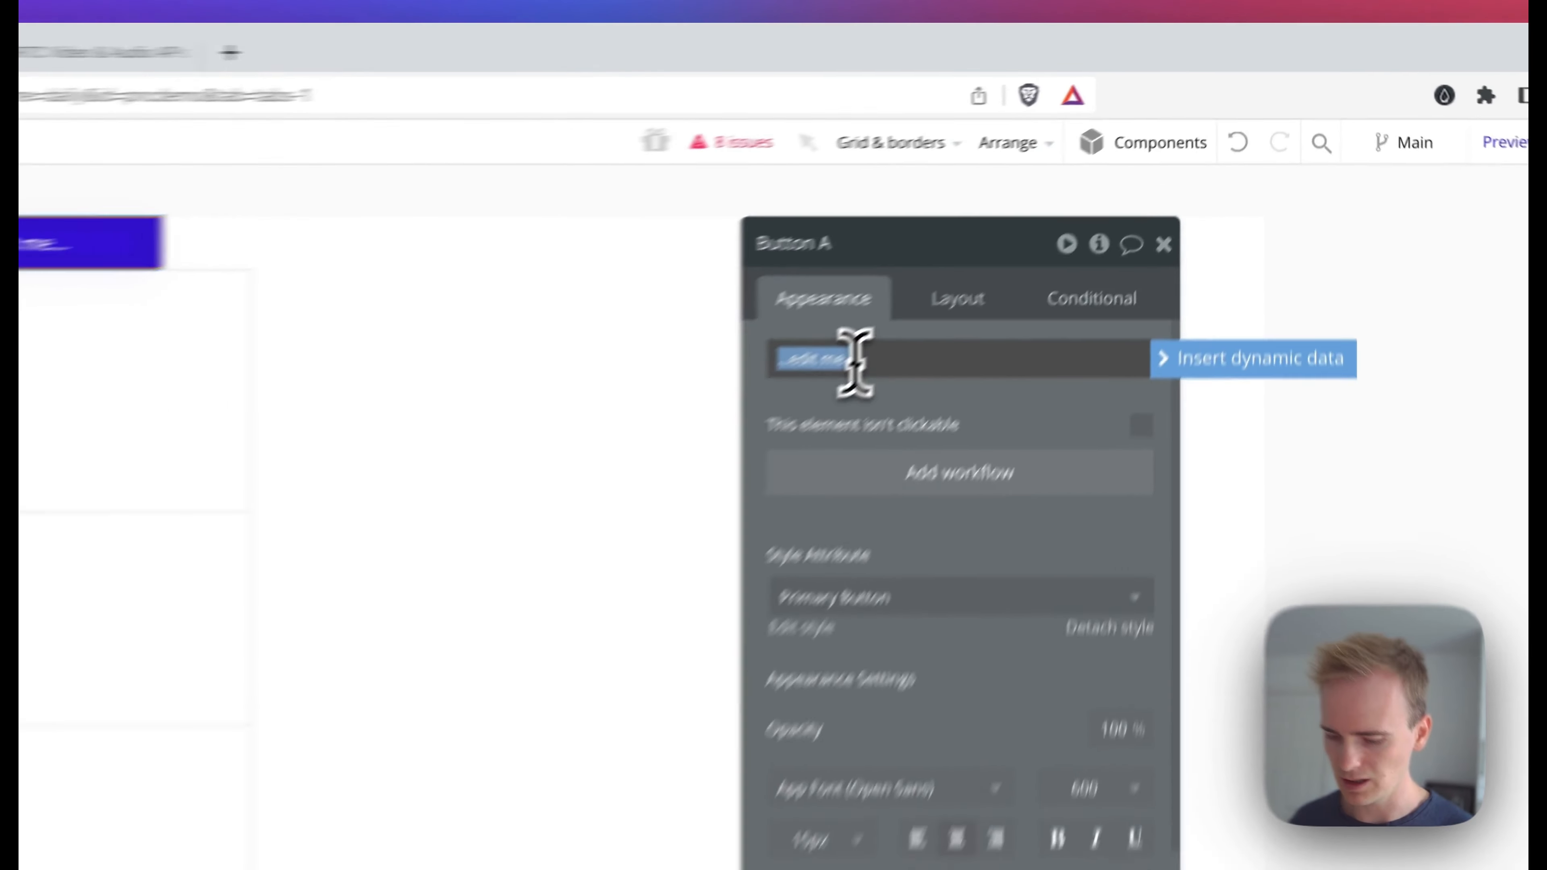
pyautogui.write('Create new m')
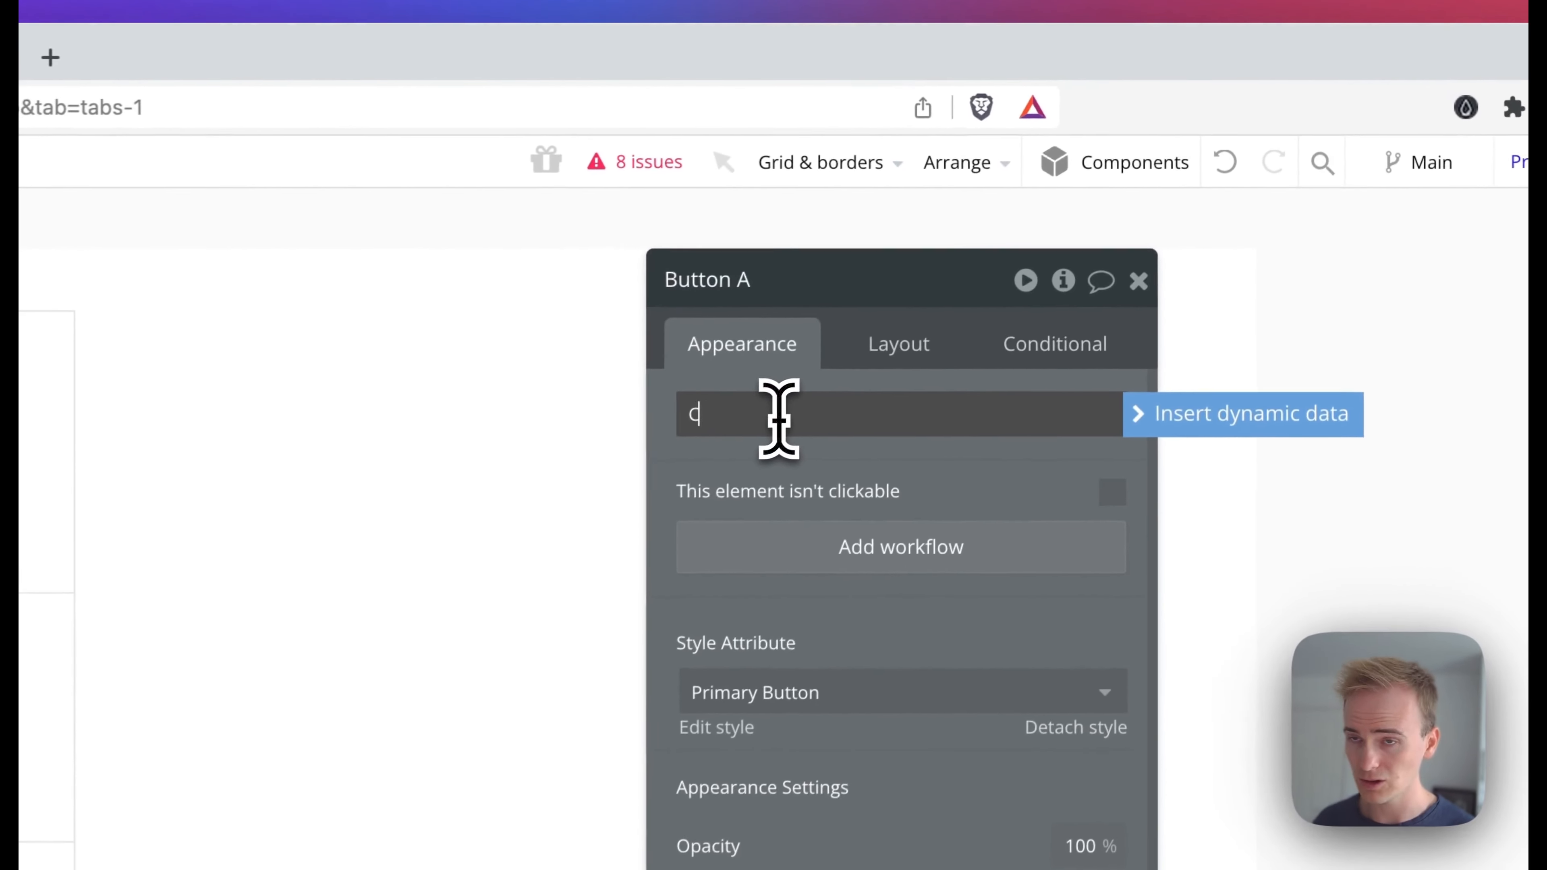
pyautogui.write('eeting')
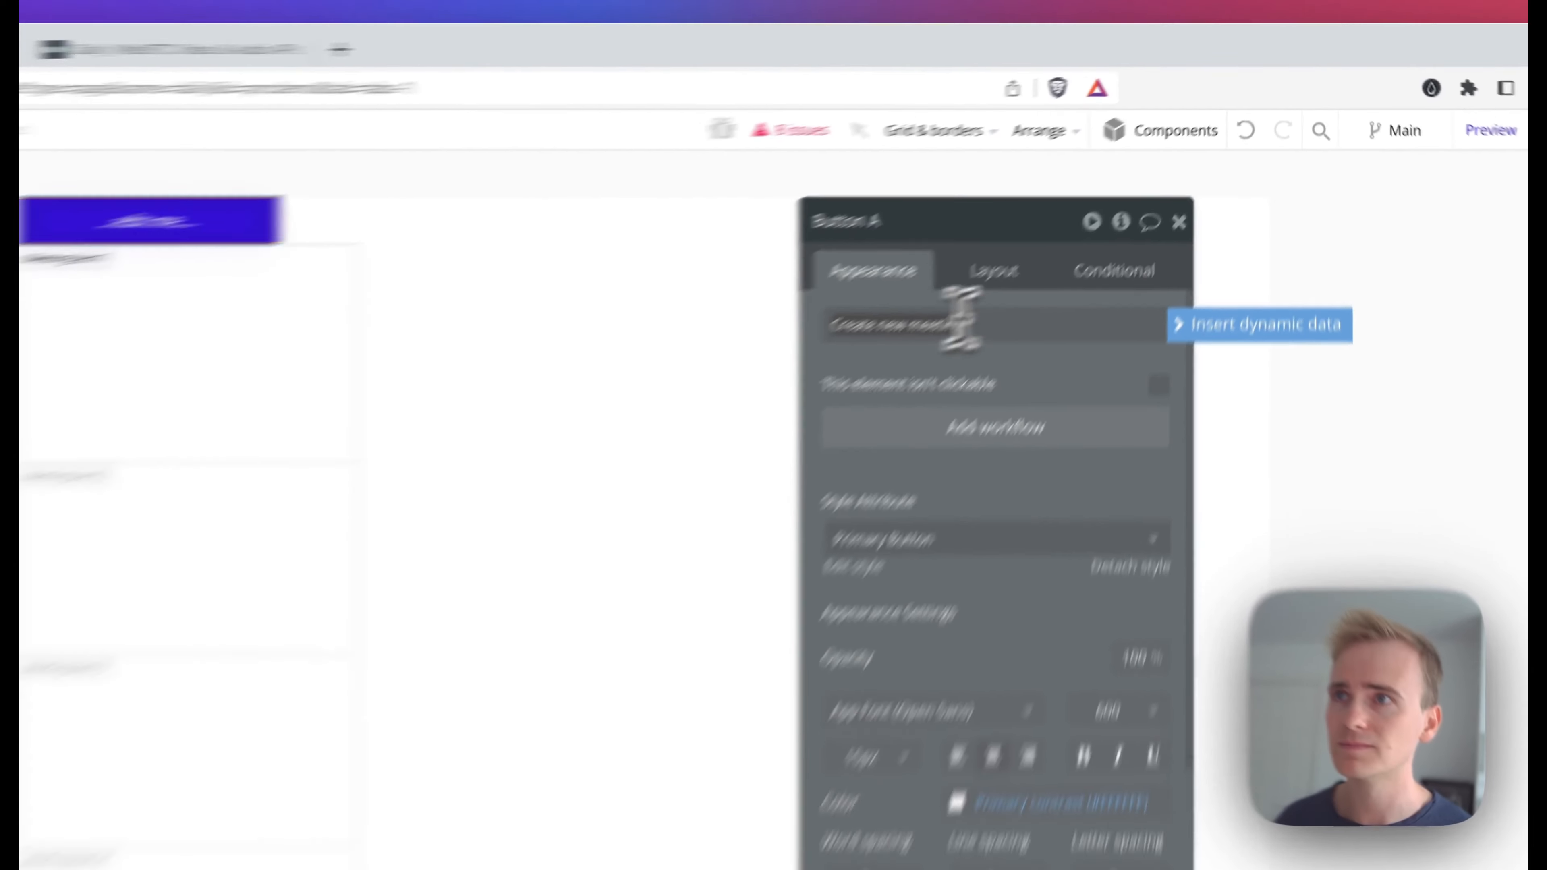
pyautogui.click(638, 256)
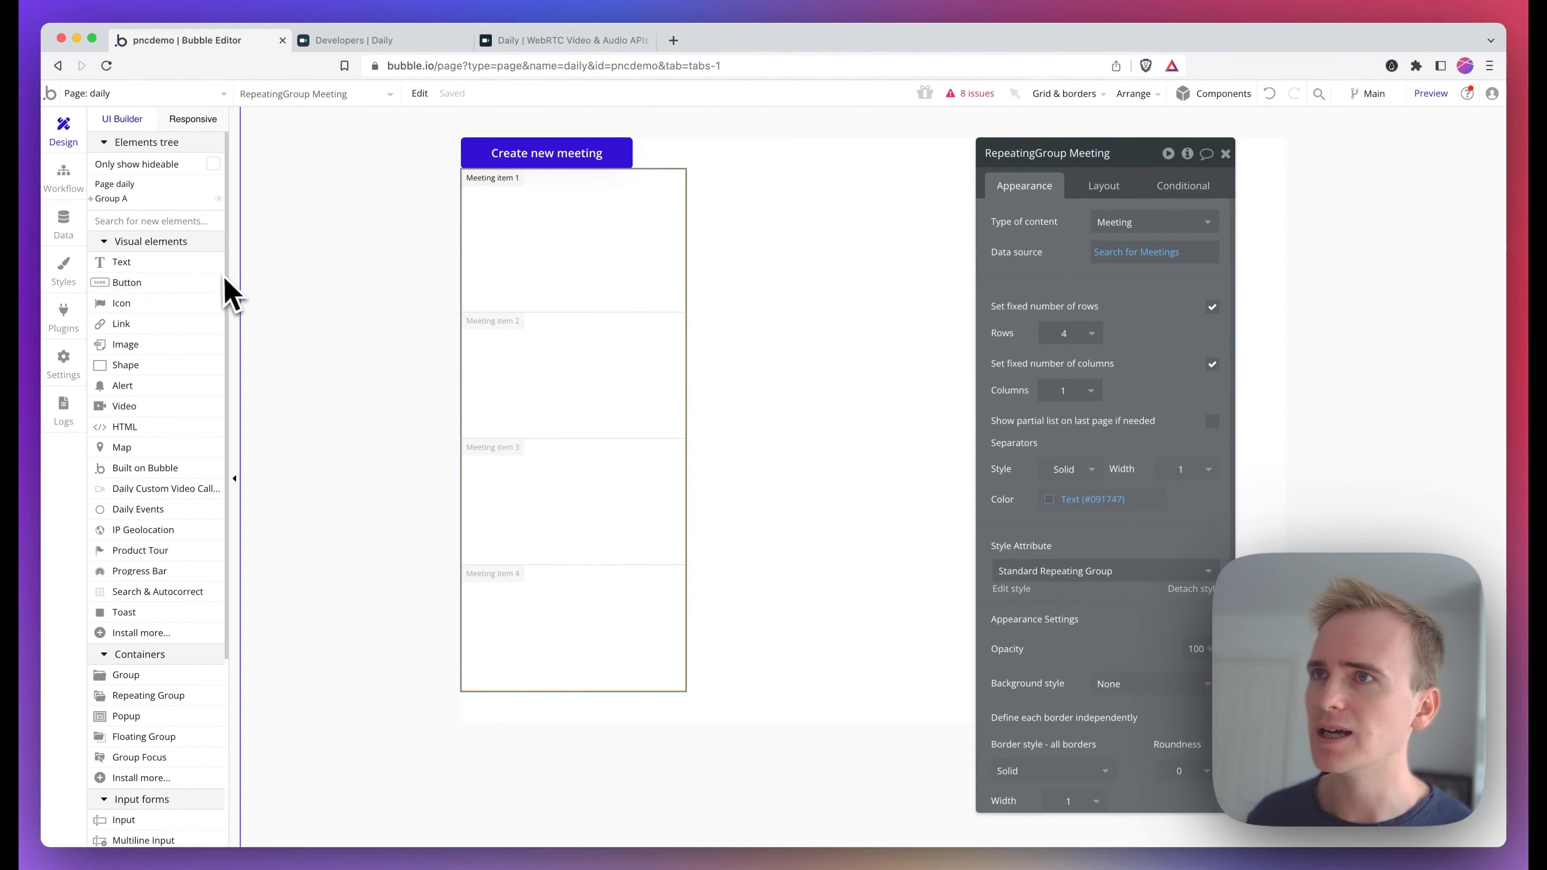
# Add a workflow to the Create new meeting button whose first action is the Daily - create room plugin action
pyautogui.click(481, 154)
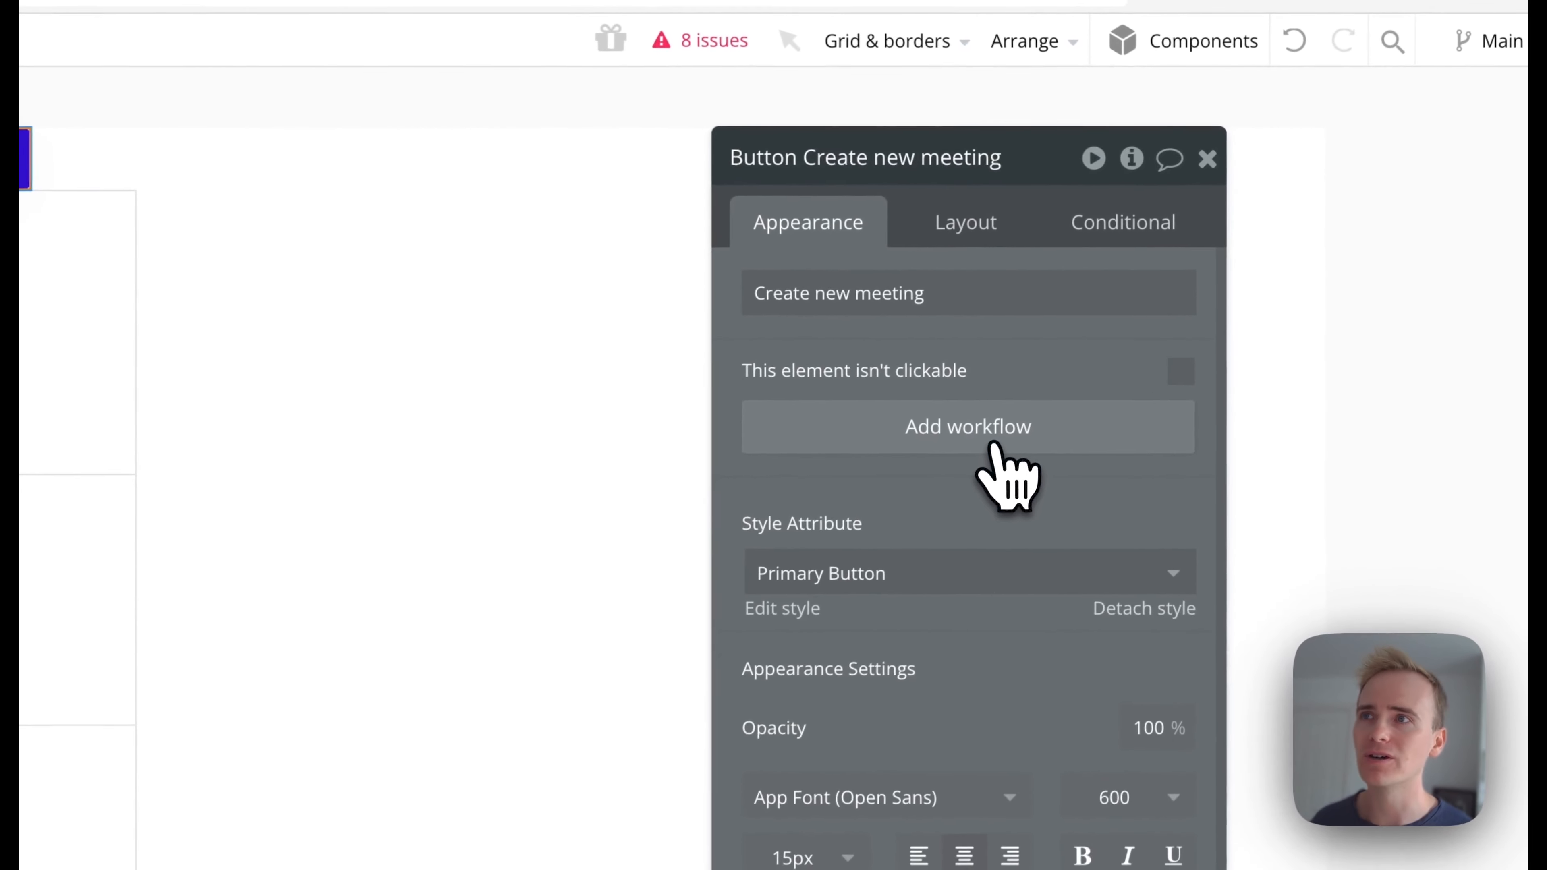
pyautogui.click(921, 427)
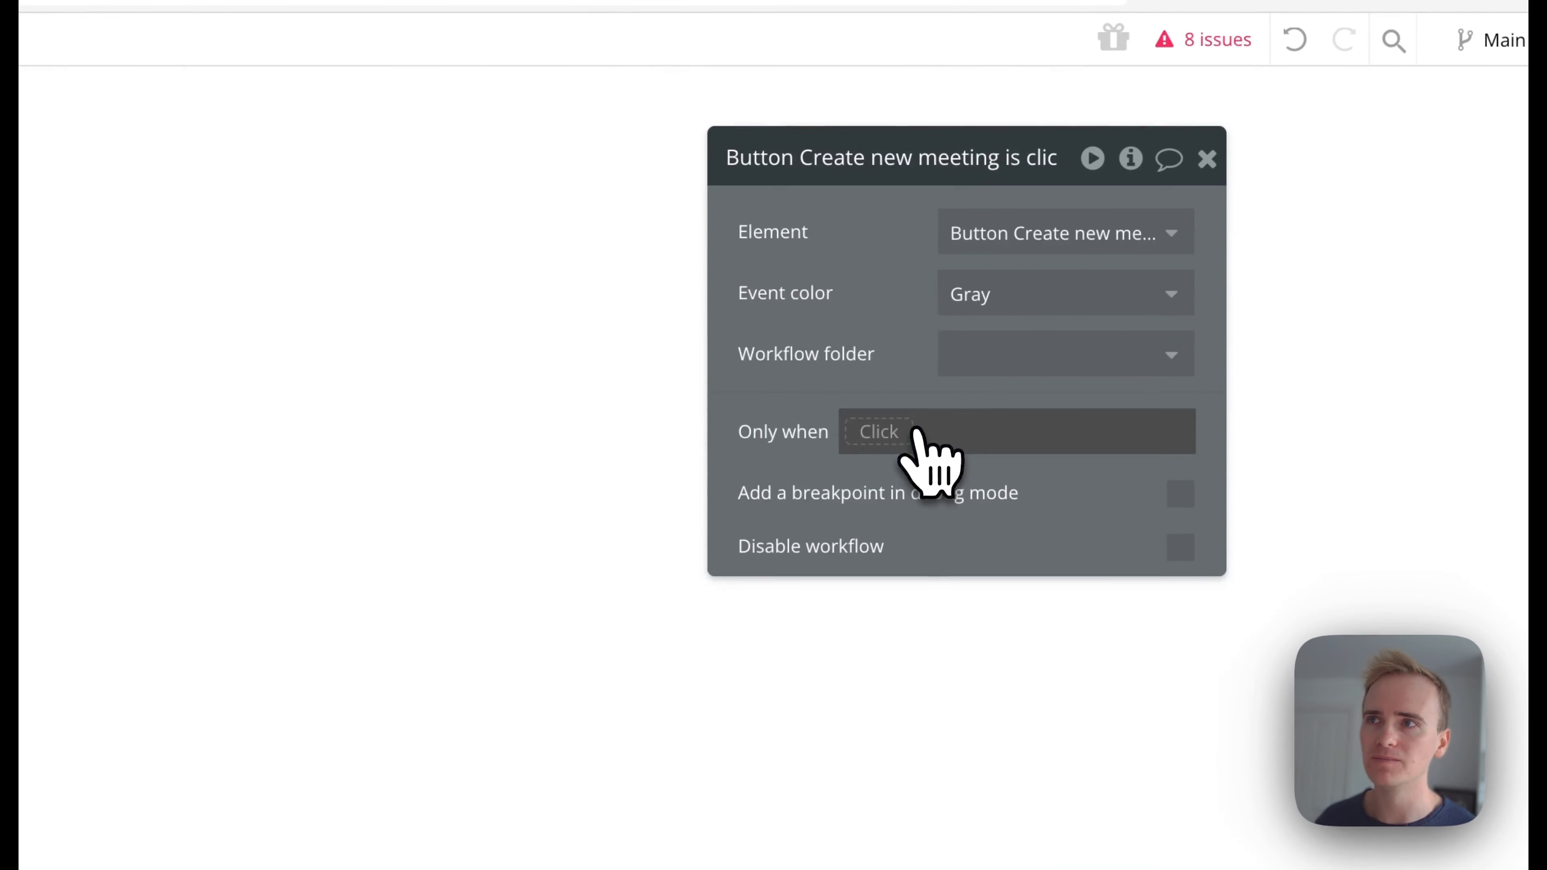
pyautogui.click(284, 211)
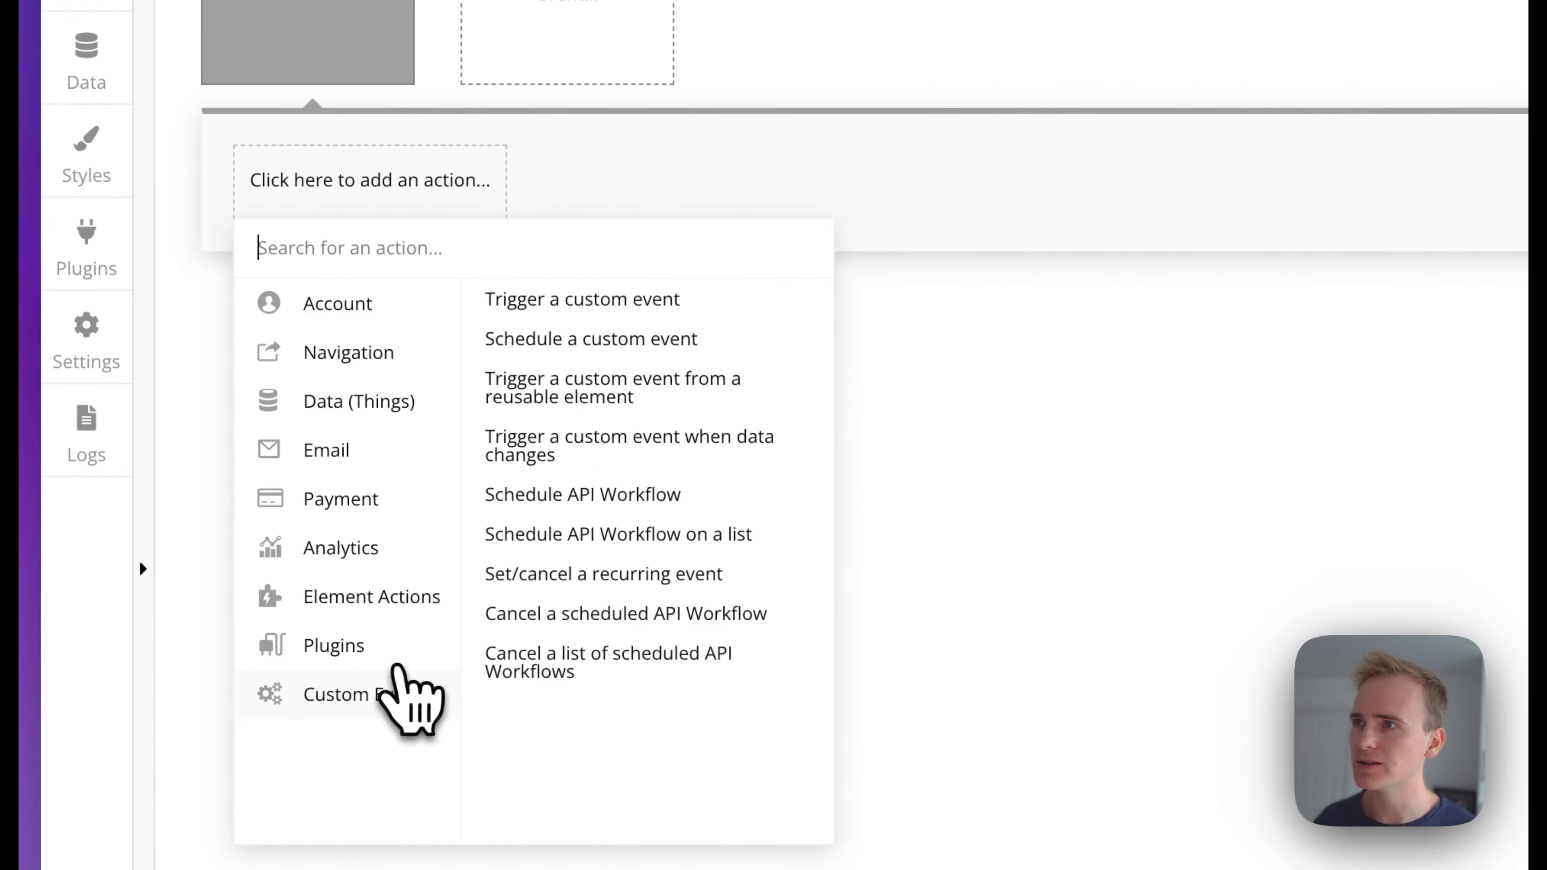
pyautogui.moveTo(372, 617)
pyautogui.moveTo(405, 649)
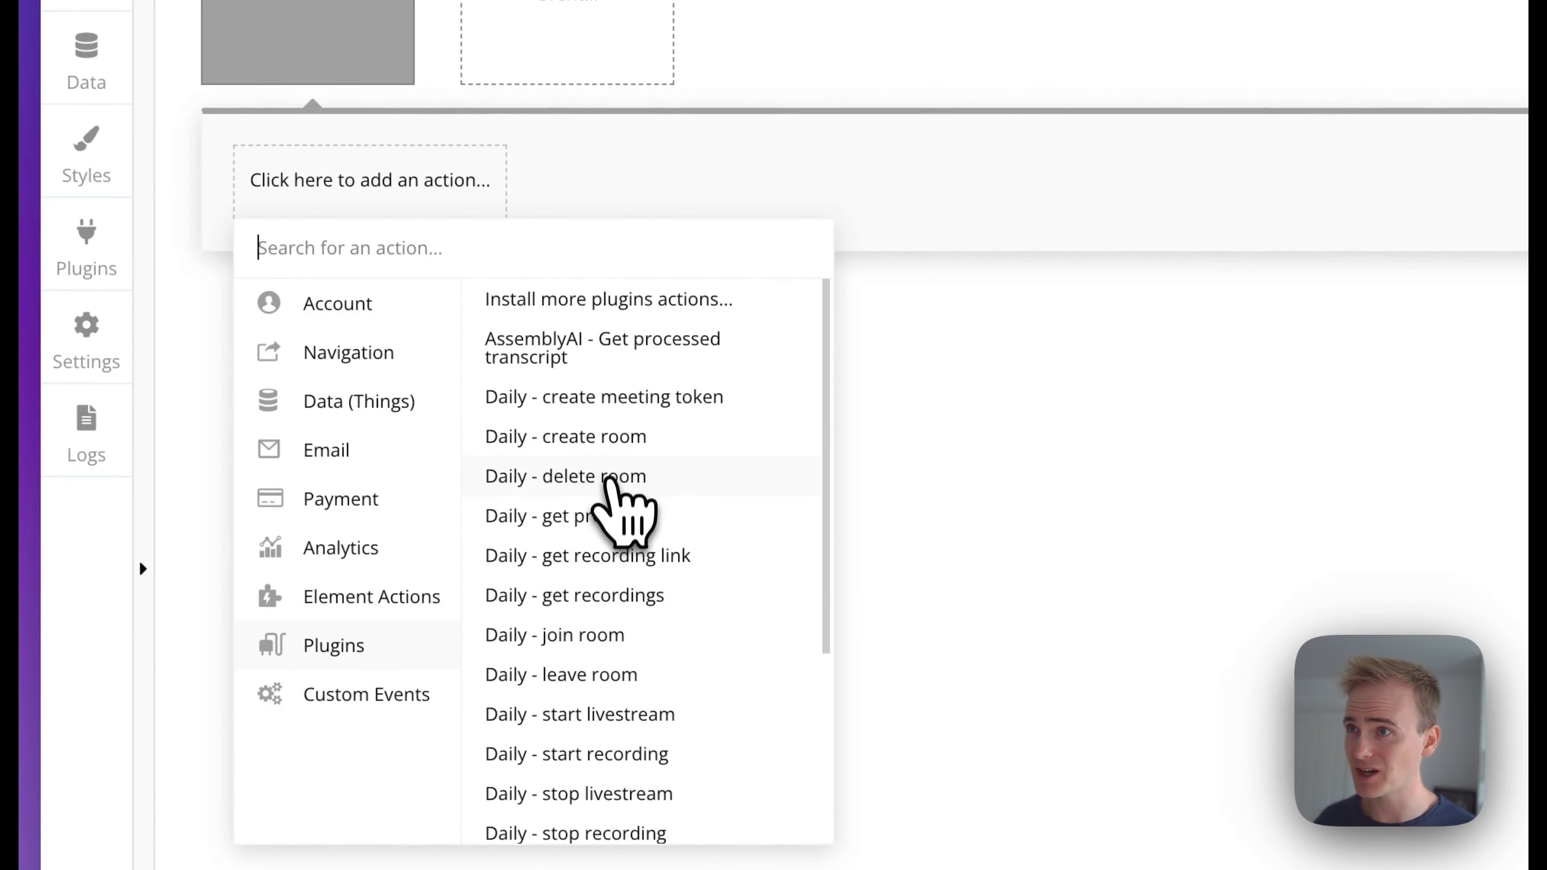
pyautogui.click(605, 451)
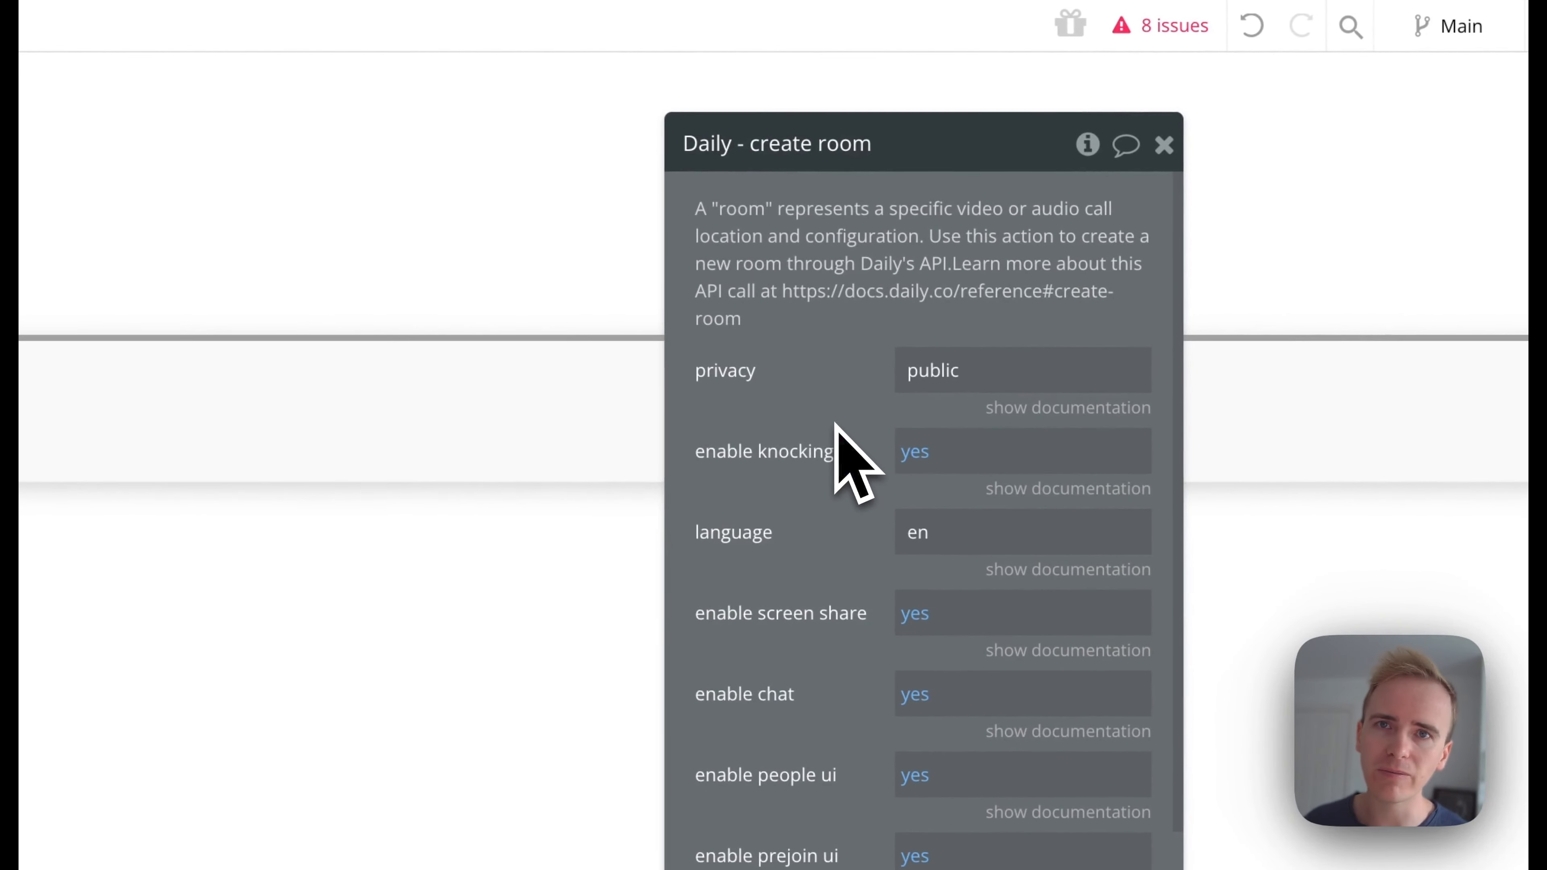
pyautogui.scroll(-10, 853, 474)
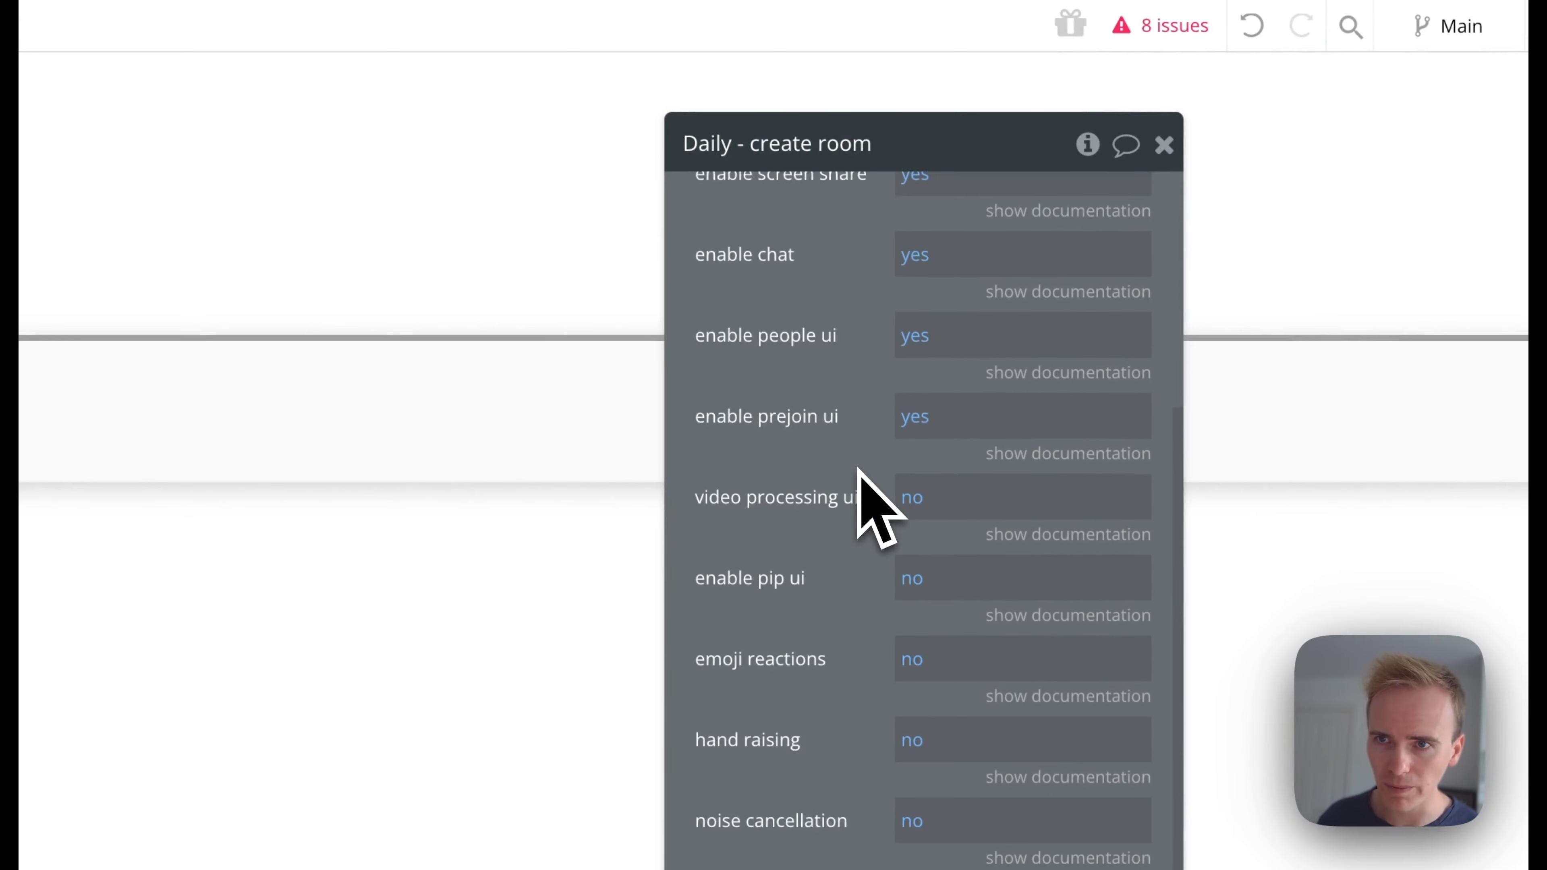
pyautogui.scroll(-5, 859, 470)
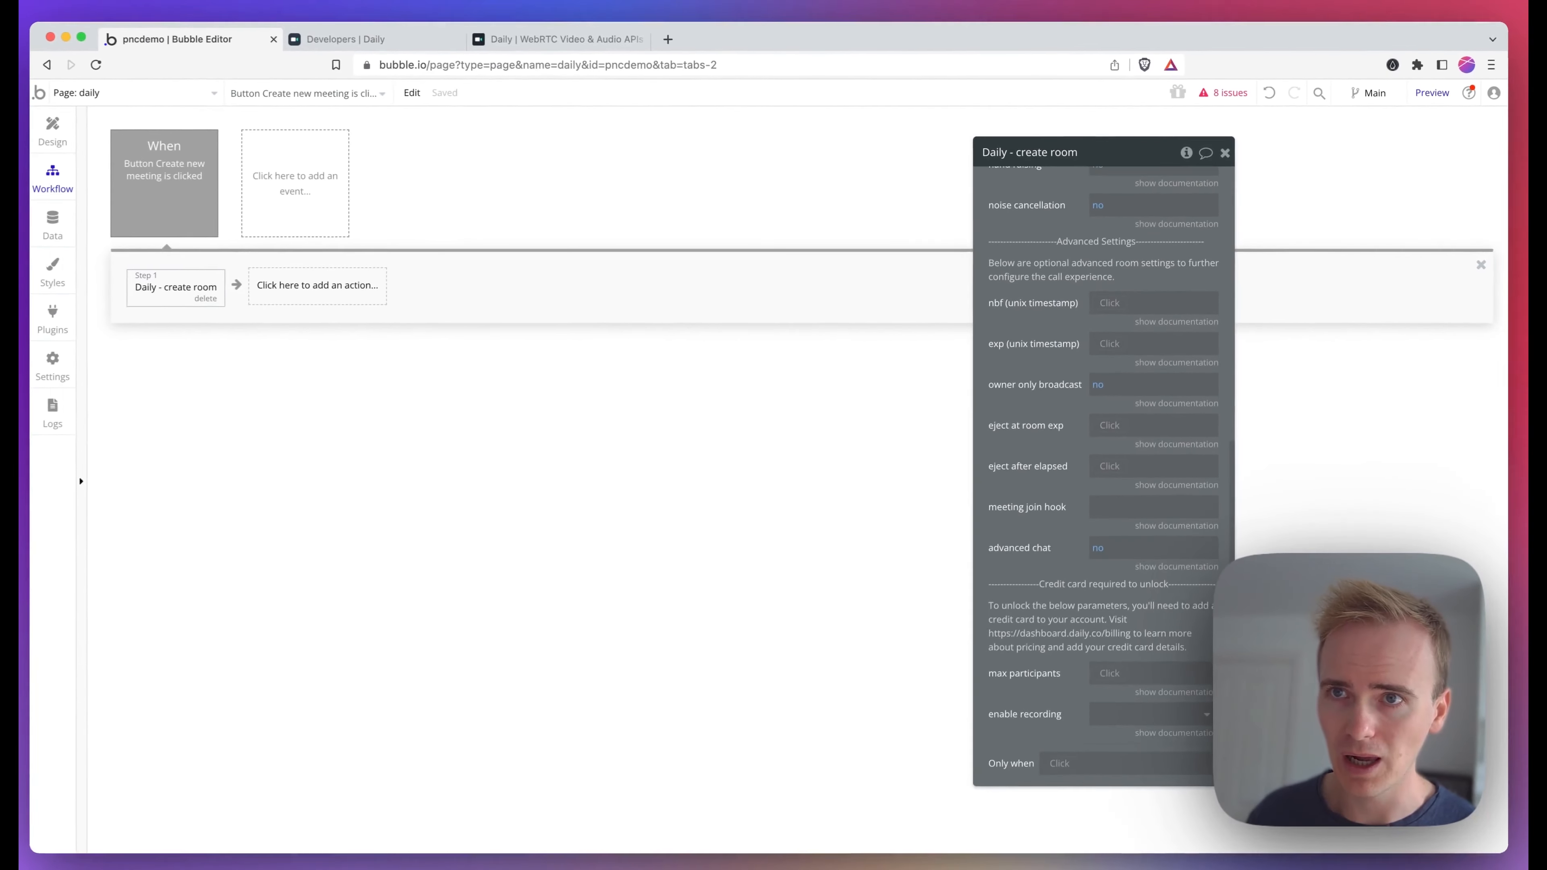
pyautogui.scroll(10, 1105, 474)
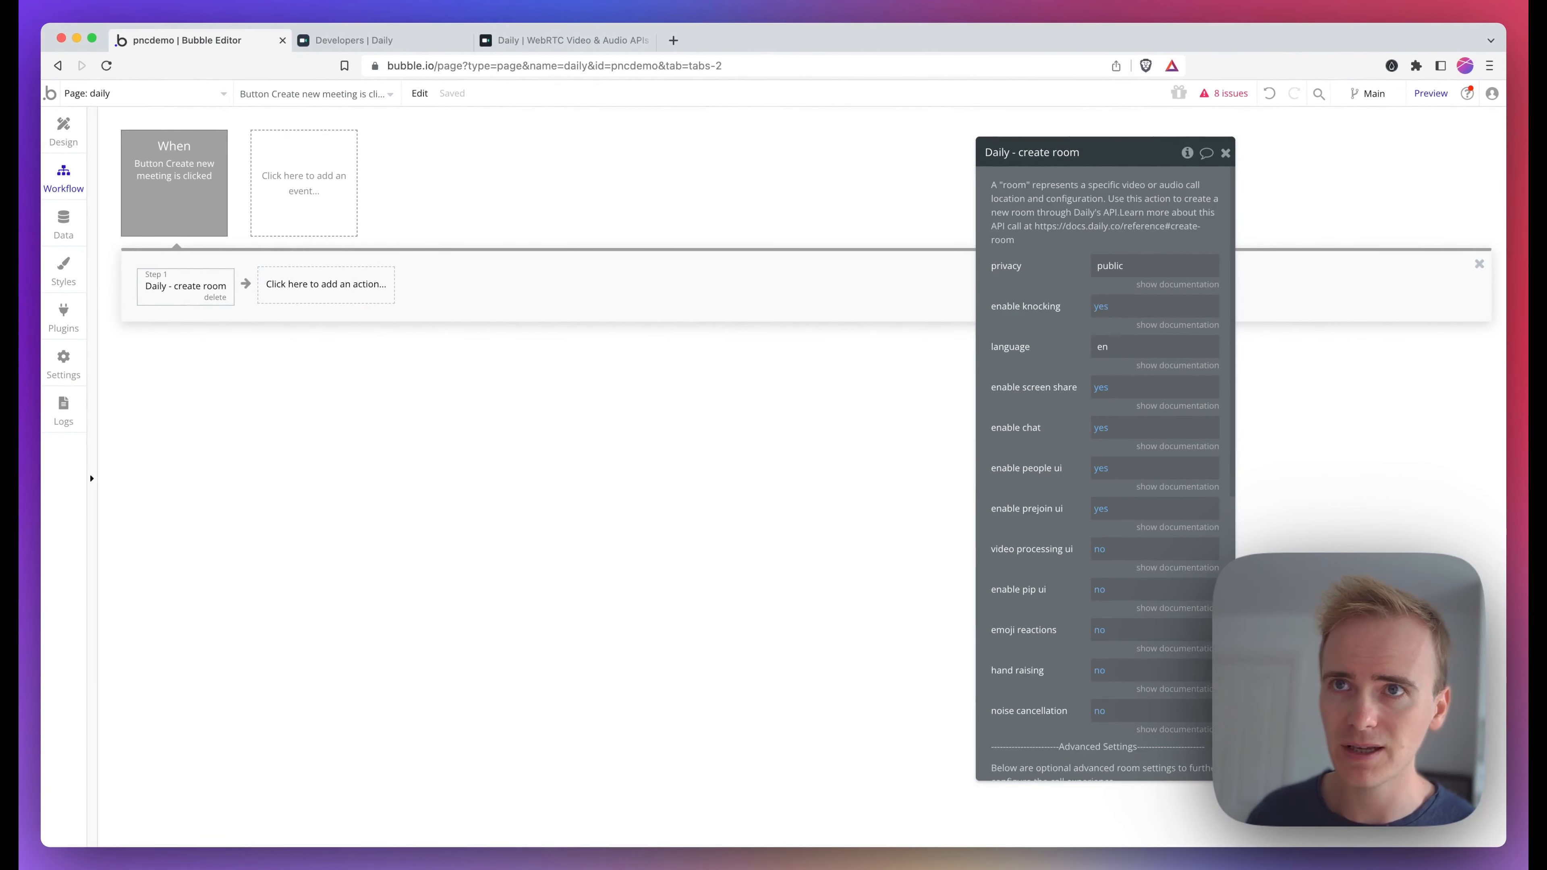
# Add a second action that creates a new thing of type Meeting
pyautogui.click(349, 293)
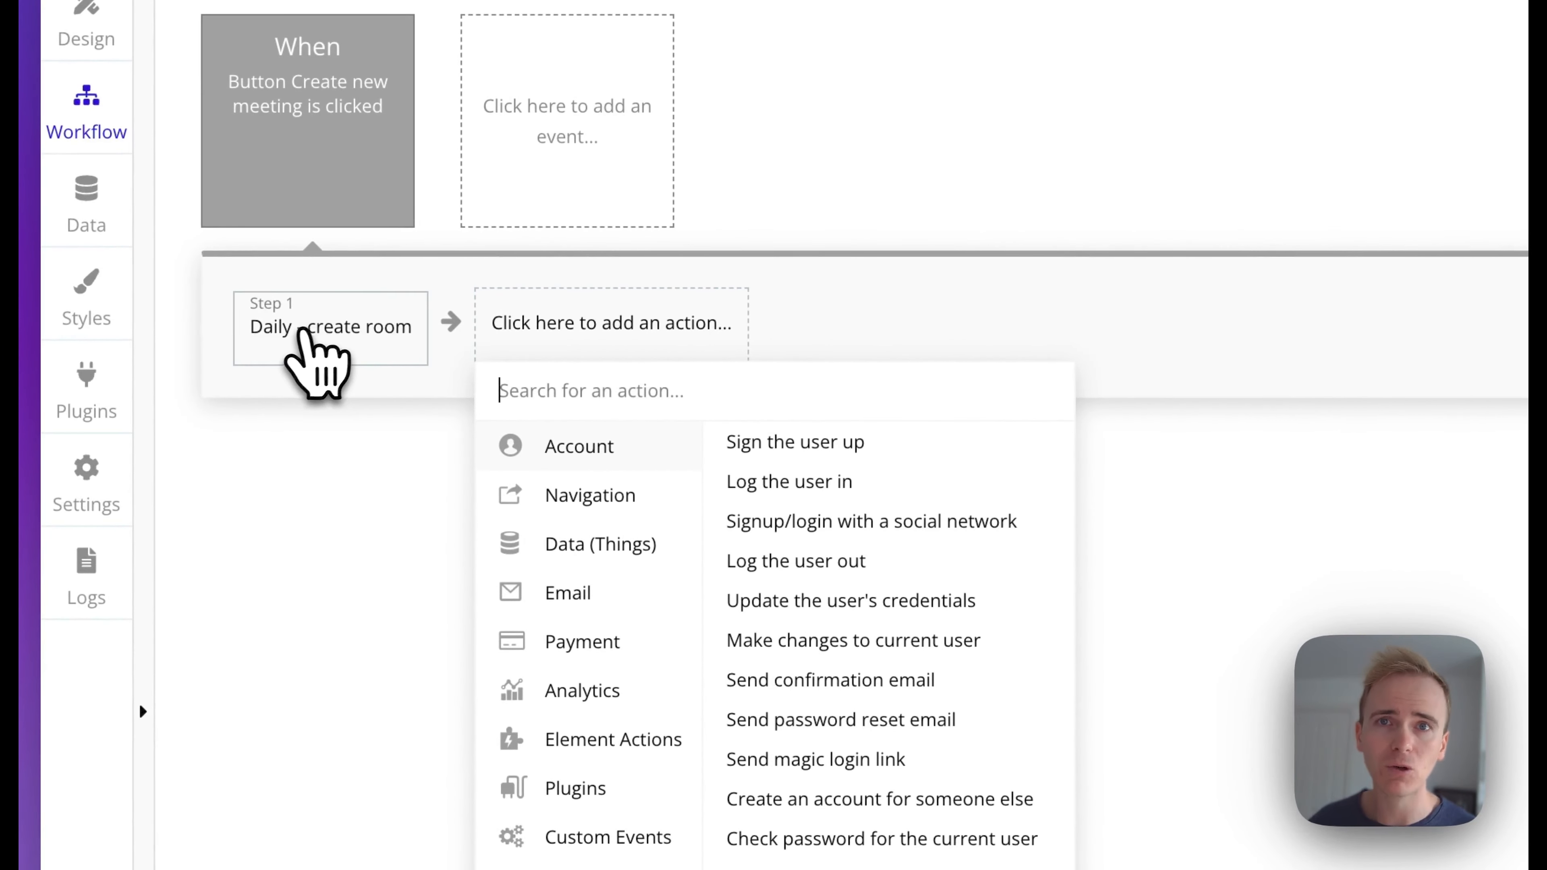
pyautogui.moveTo(573, 548)
pyautogui.click(877, 443)
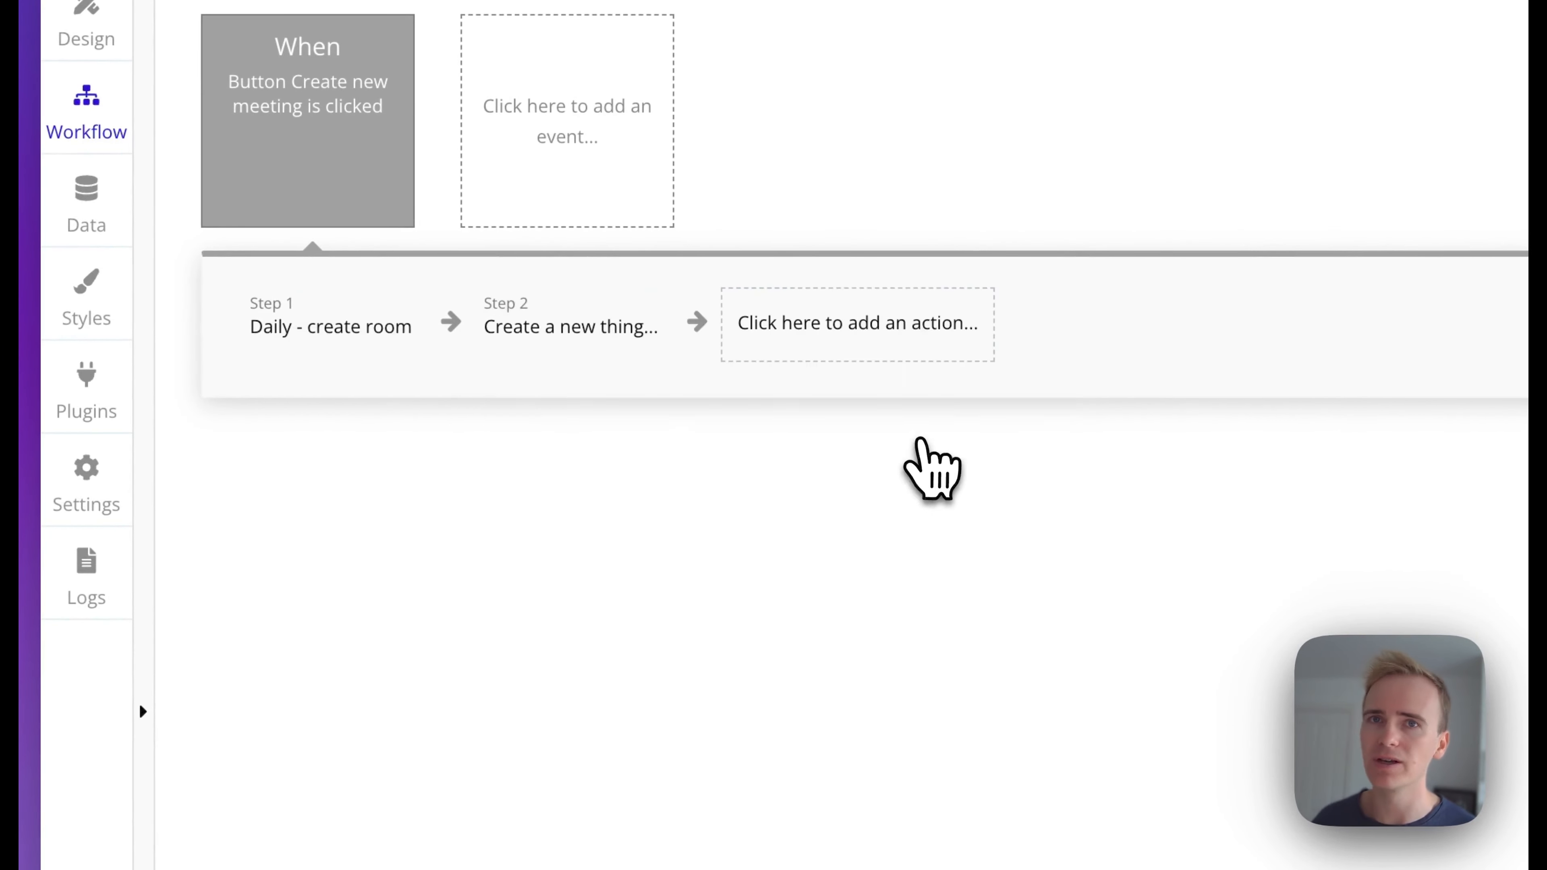
pyautogui.click(1002, 214)
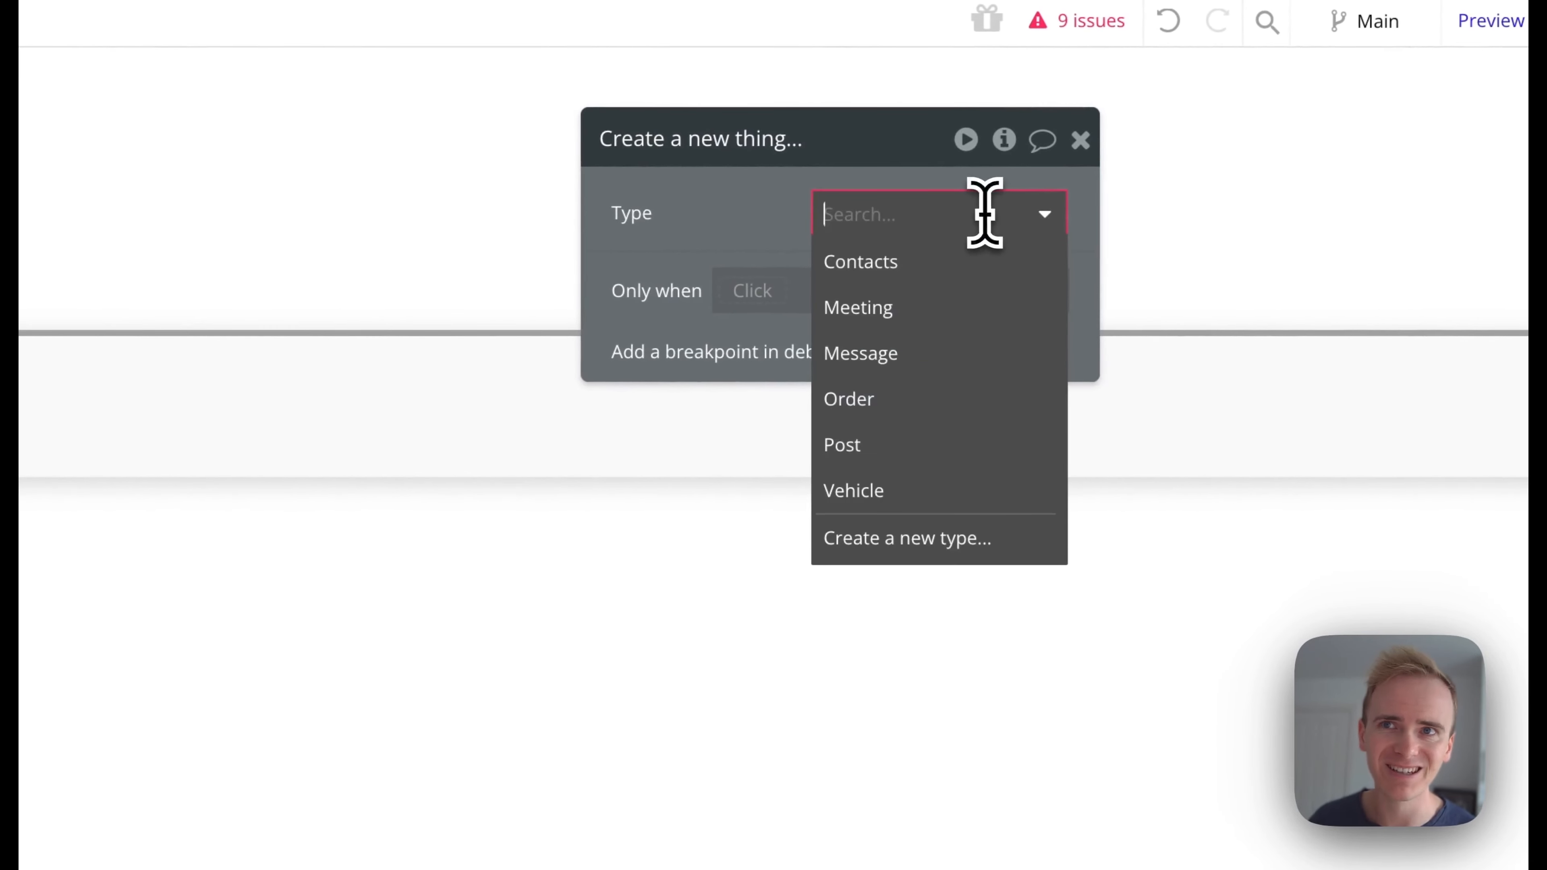
pyautogui.click(975, 302)
pyautogui.click(843, 318)
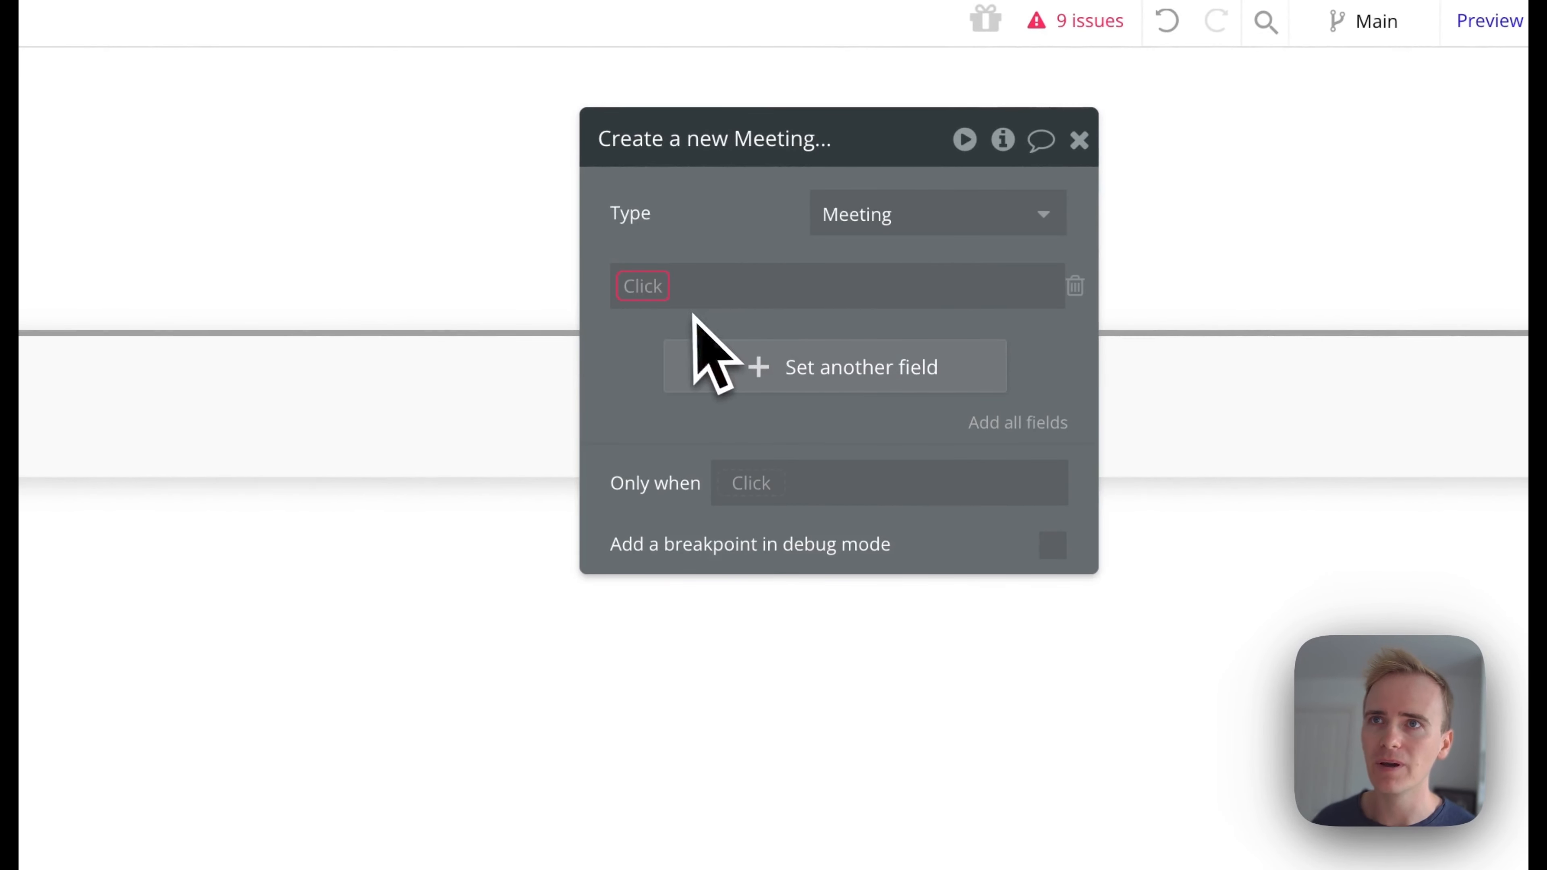
# Set the new Meeting's Name field to the result of step 1 (Daily - create room)'s name
pyautogui.click(647, 288)
pyautogui.click(728, 320)
pyautogui.click(734, 295)
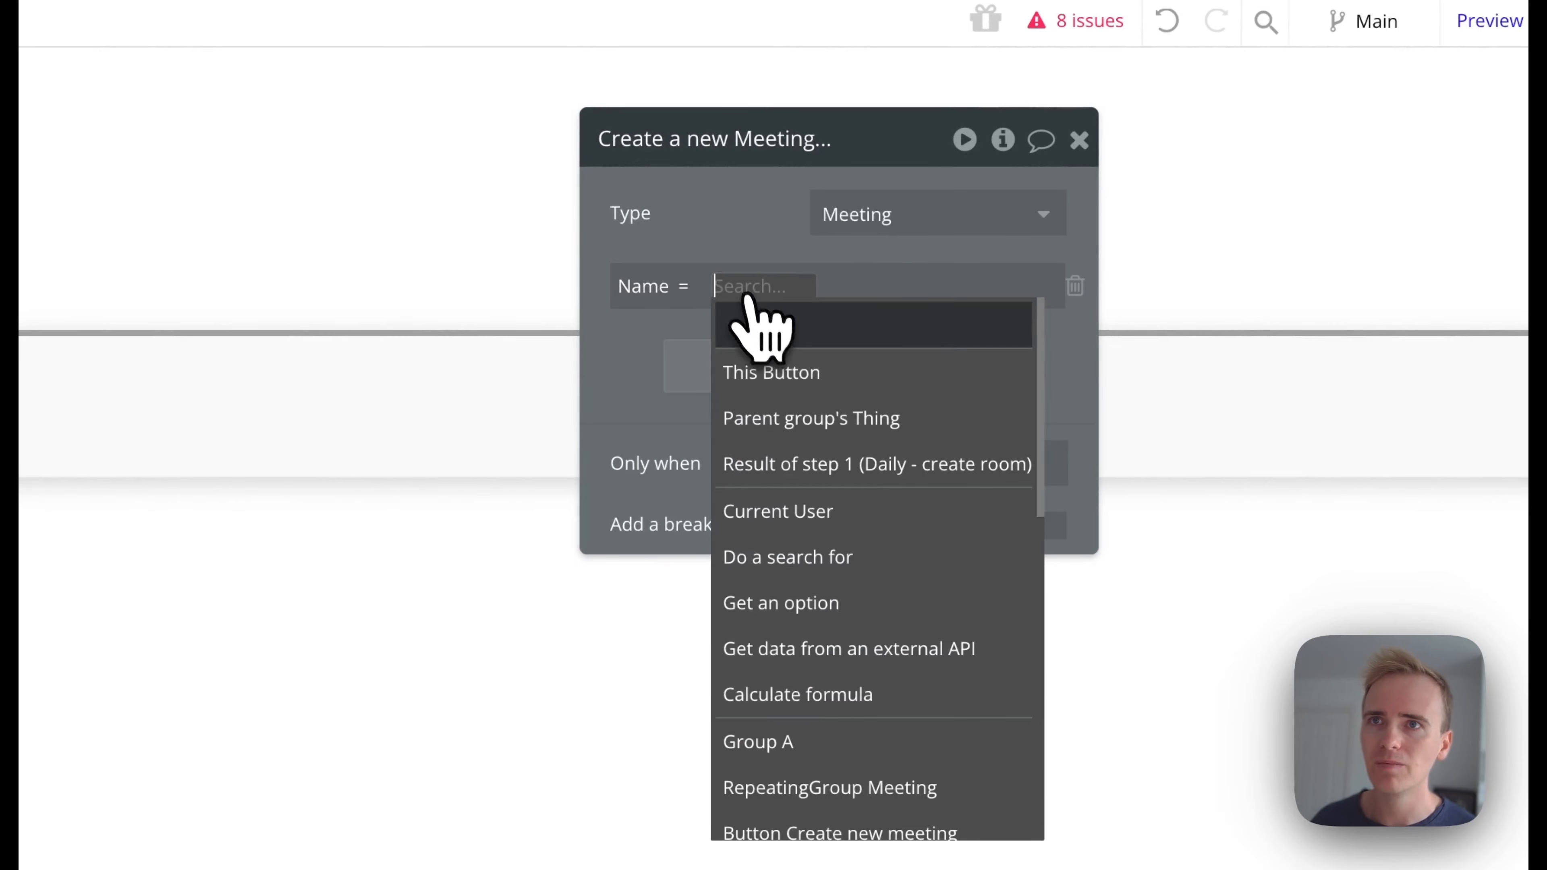
pyautogui.click(852, 460)
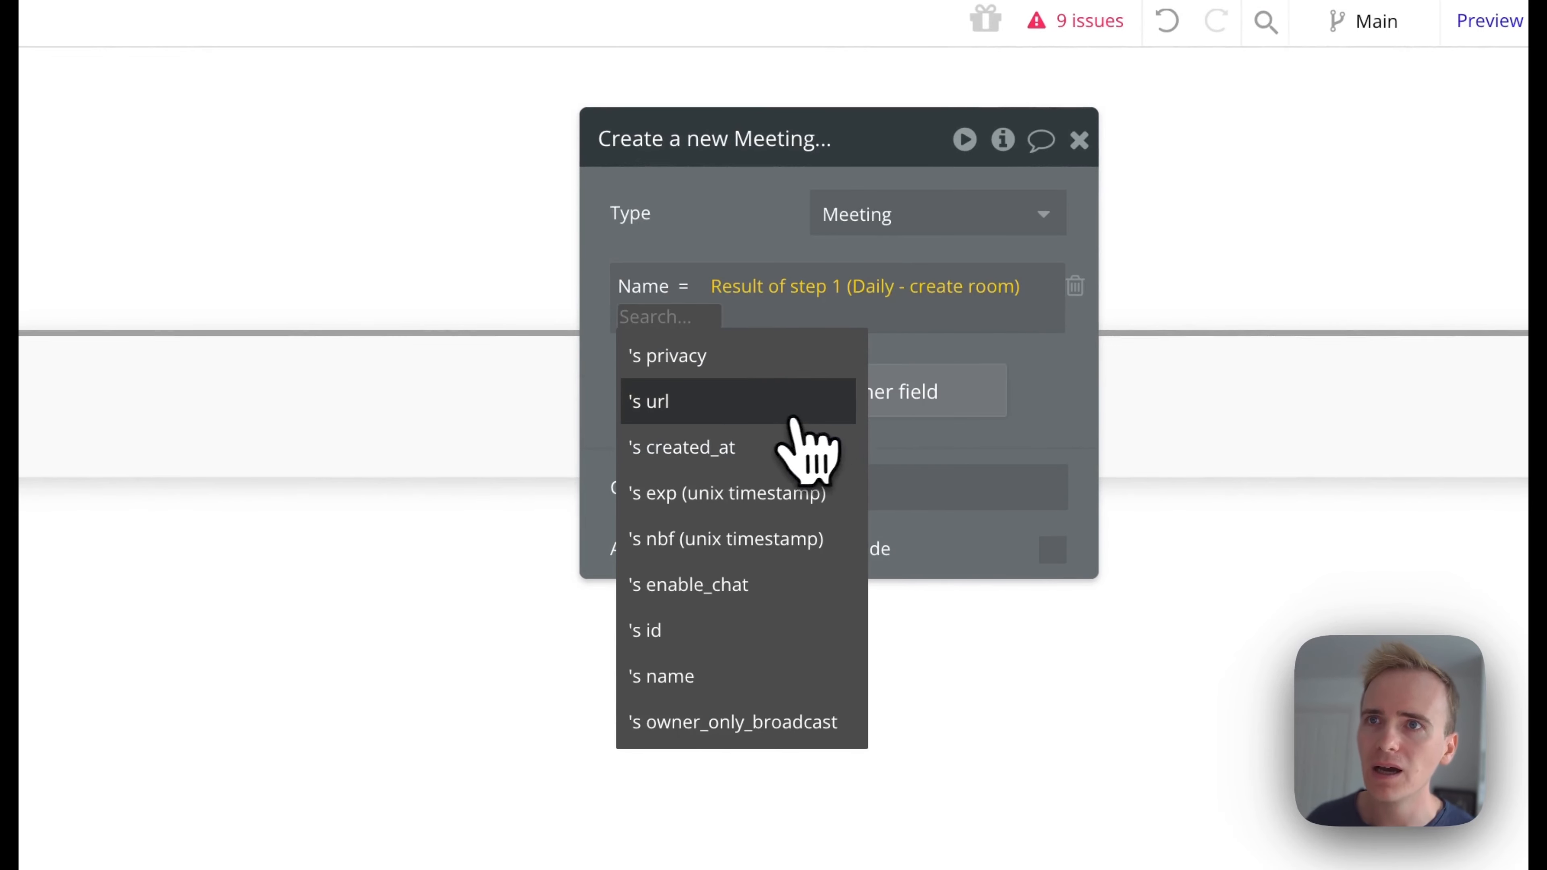
pyautogui.click(755, 676)
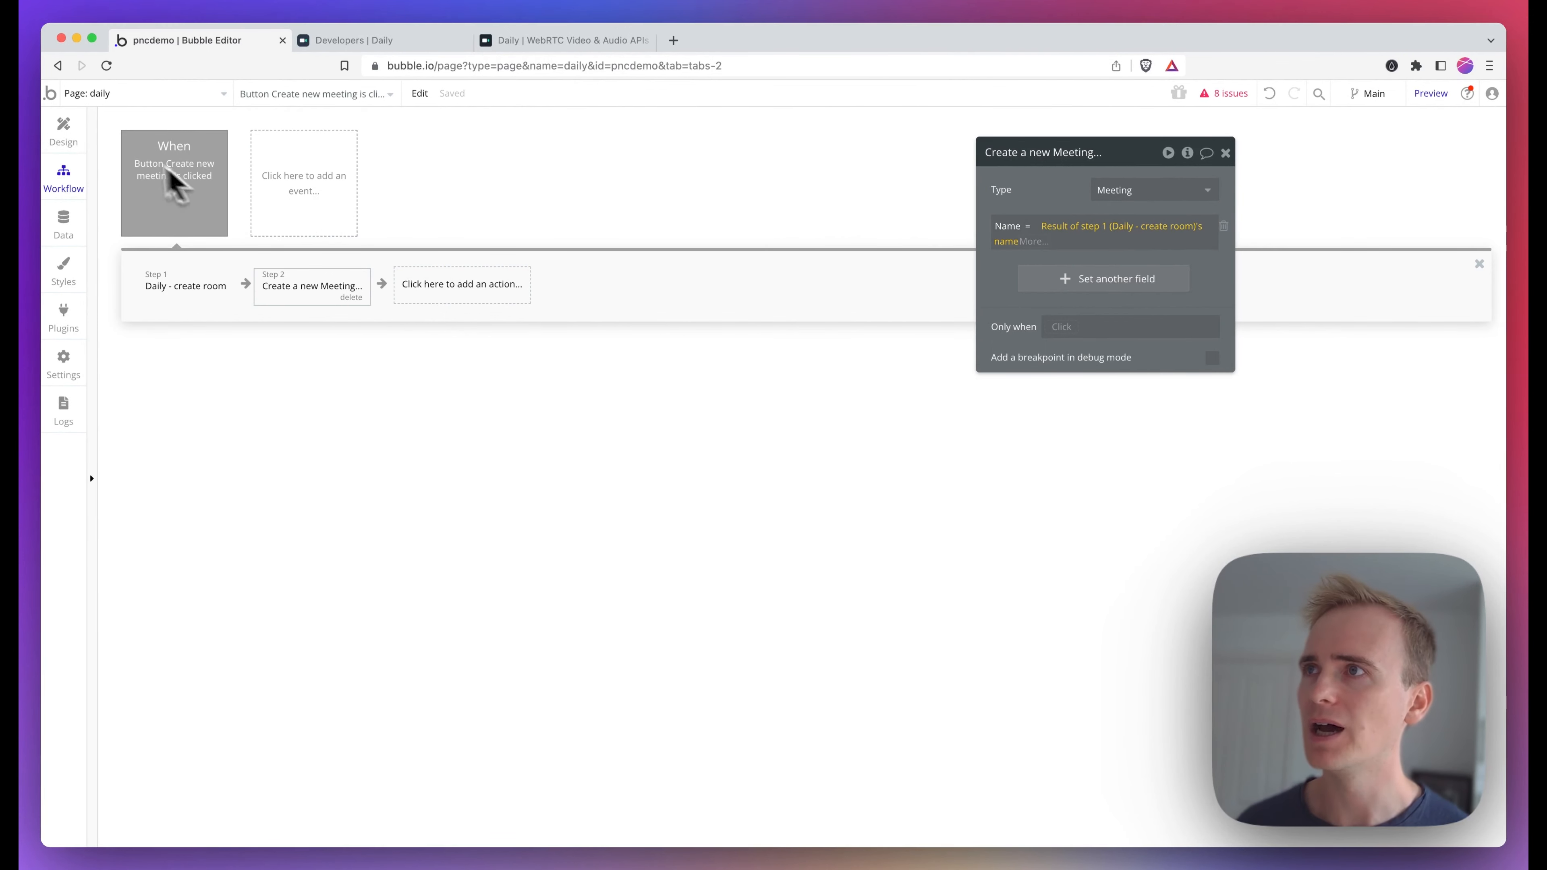
# Place a text element inside the first cell of the meetings repeating group
pyautogui.click(63, 131)
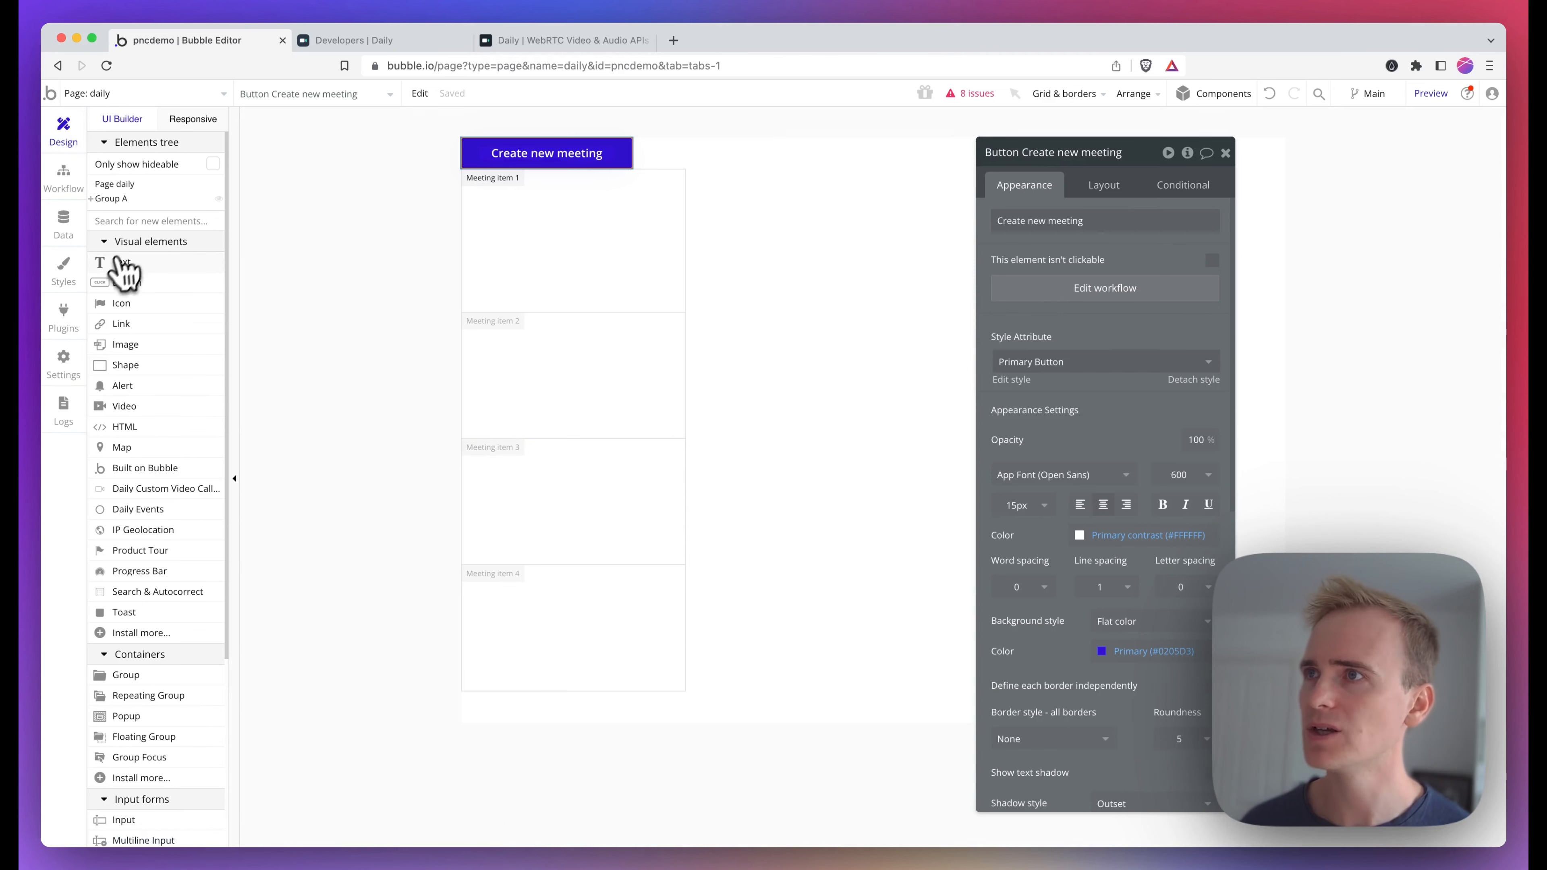
pyautogui.click(140, 263)
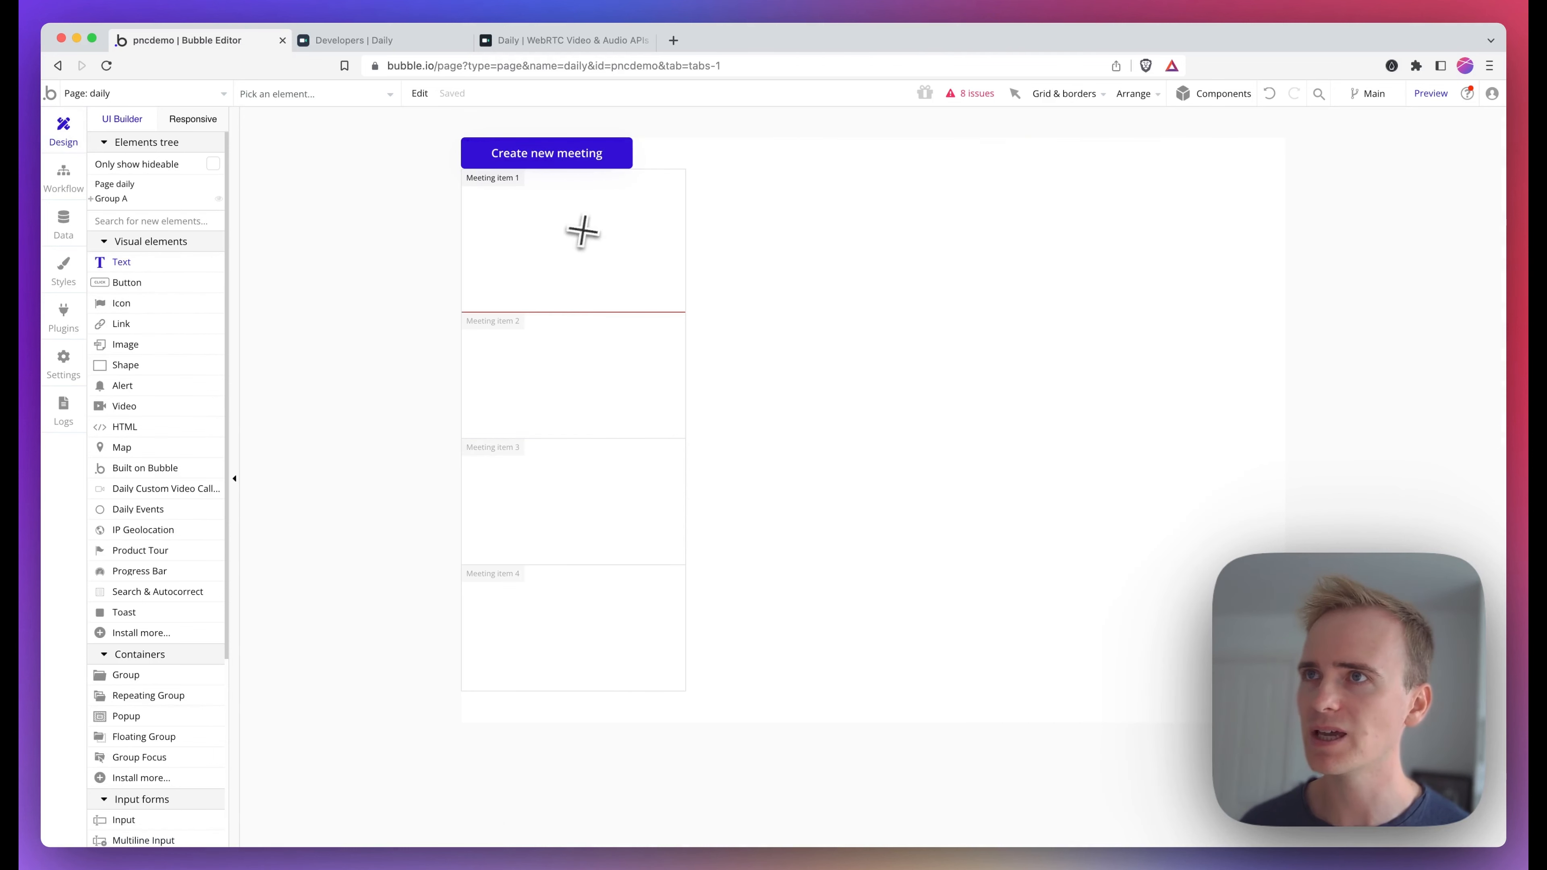
pyautogui.moveTo(603, 243); pyautogui.dragTo(606, 244)
# Set the repeating group's cell container layout to Column
pyautogui.click(621, 283)
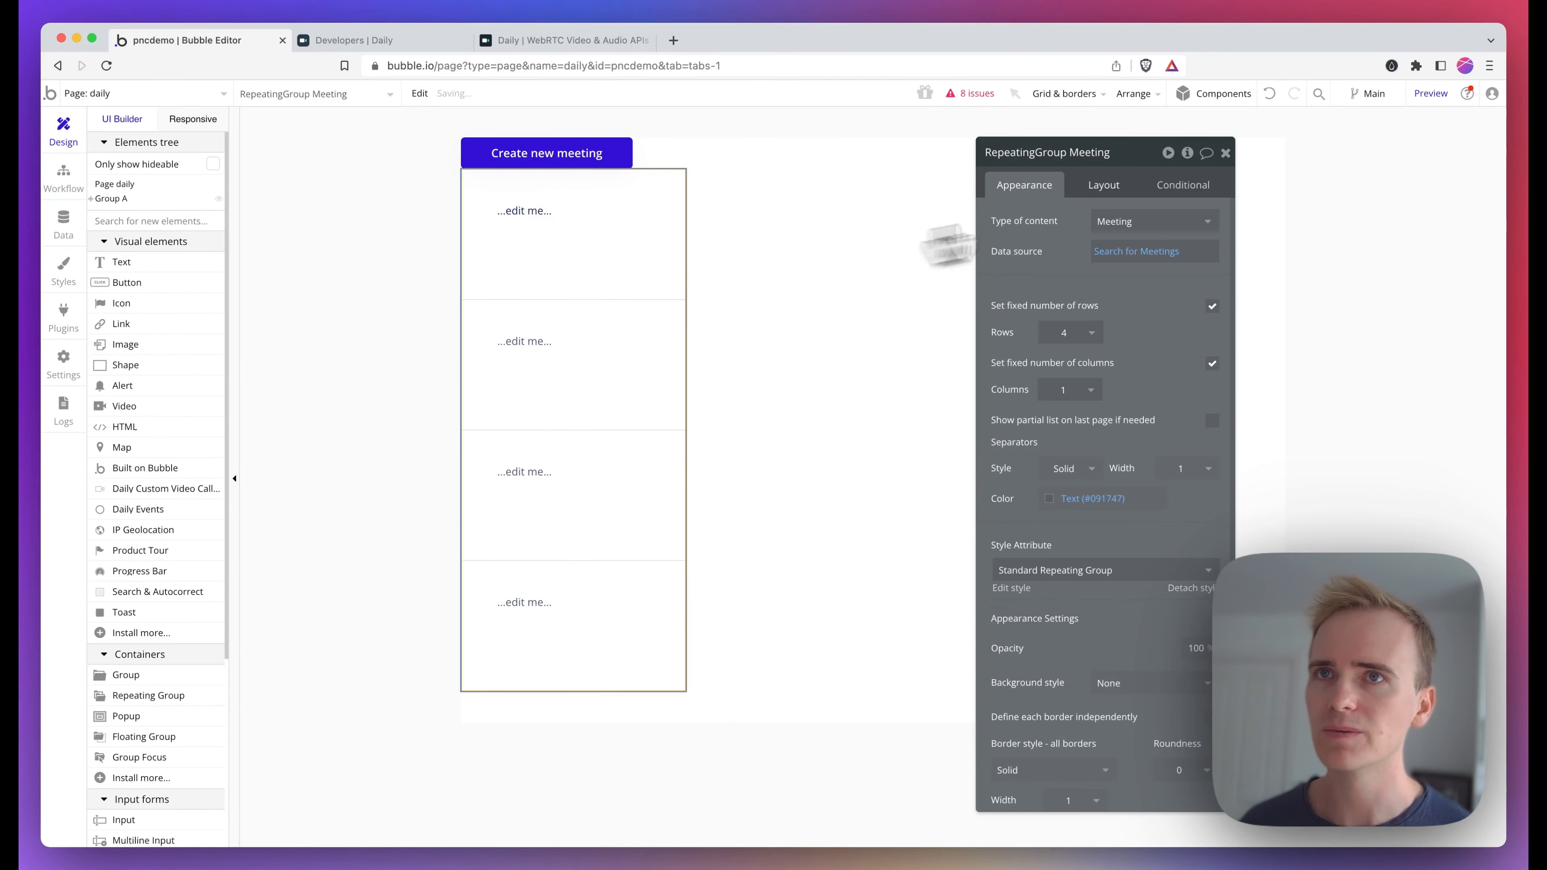
pyautogui.click(1109, 186)
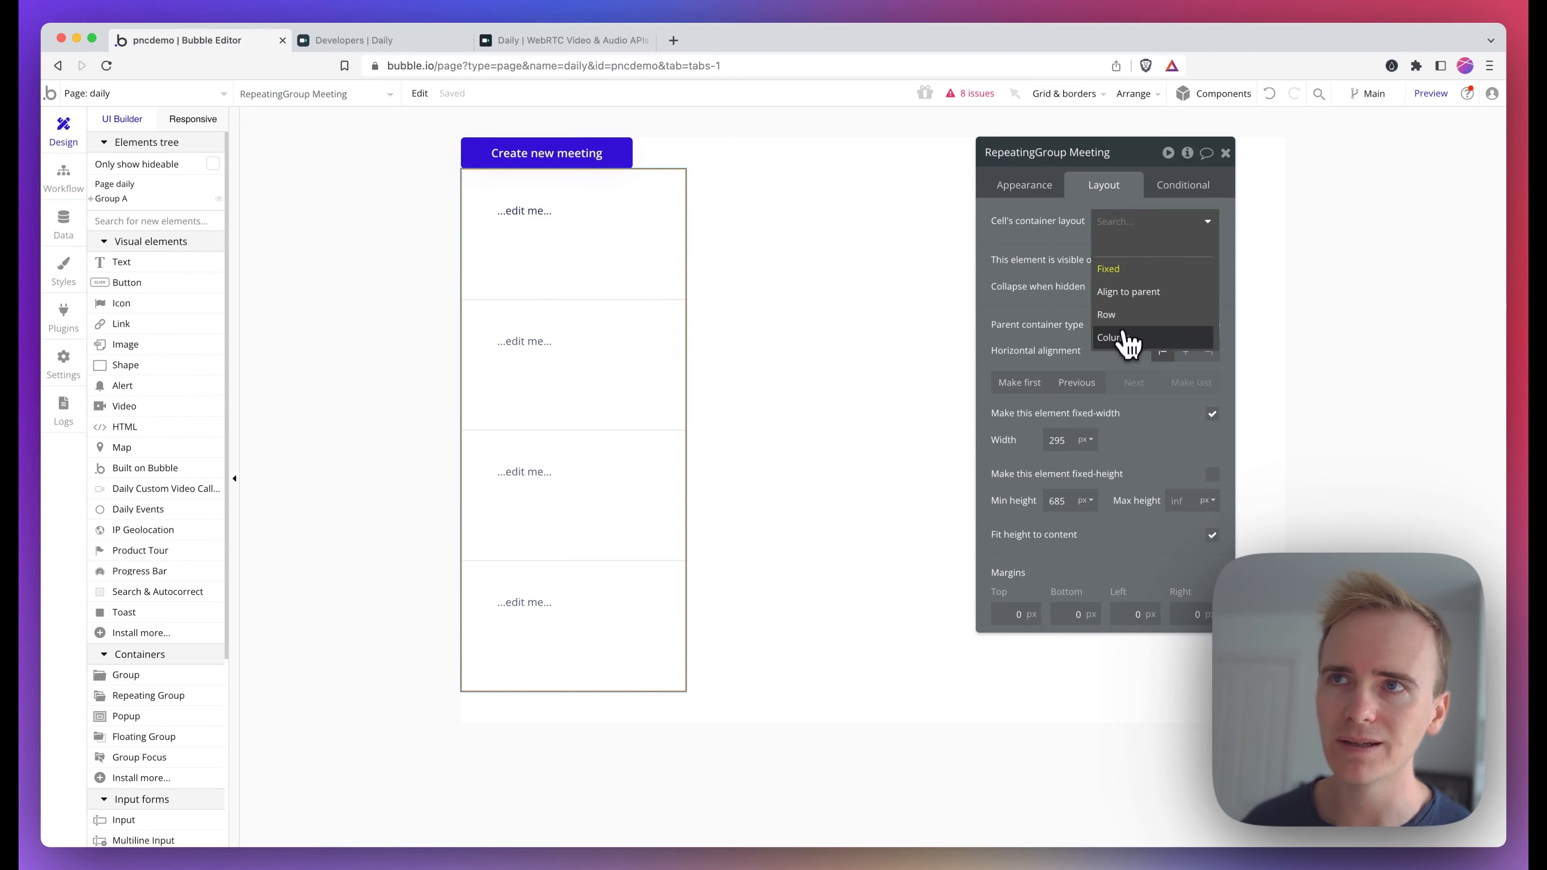
pyautogui.click(1130, 339)
# Make the text element display the current cell's Meeting's Name
pyautogui.click(512, 203)
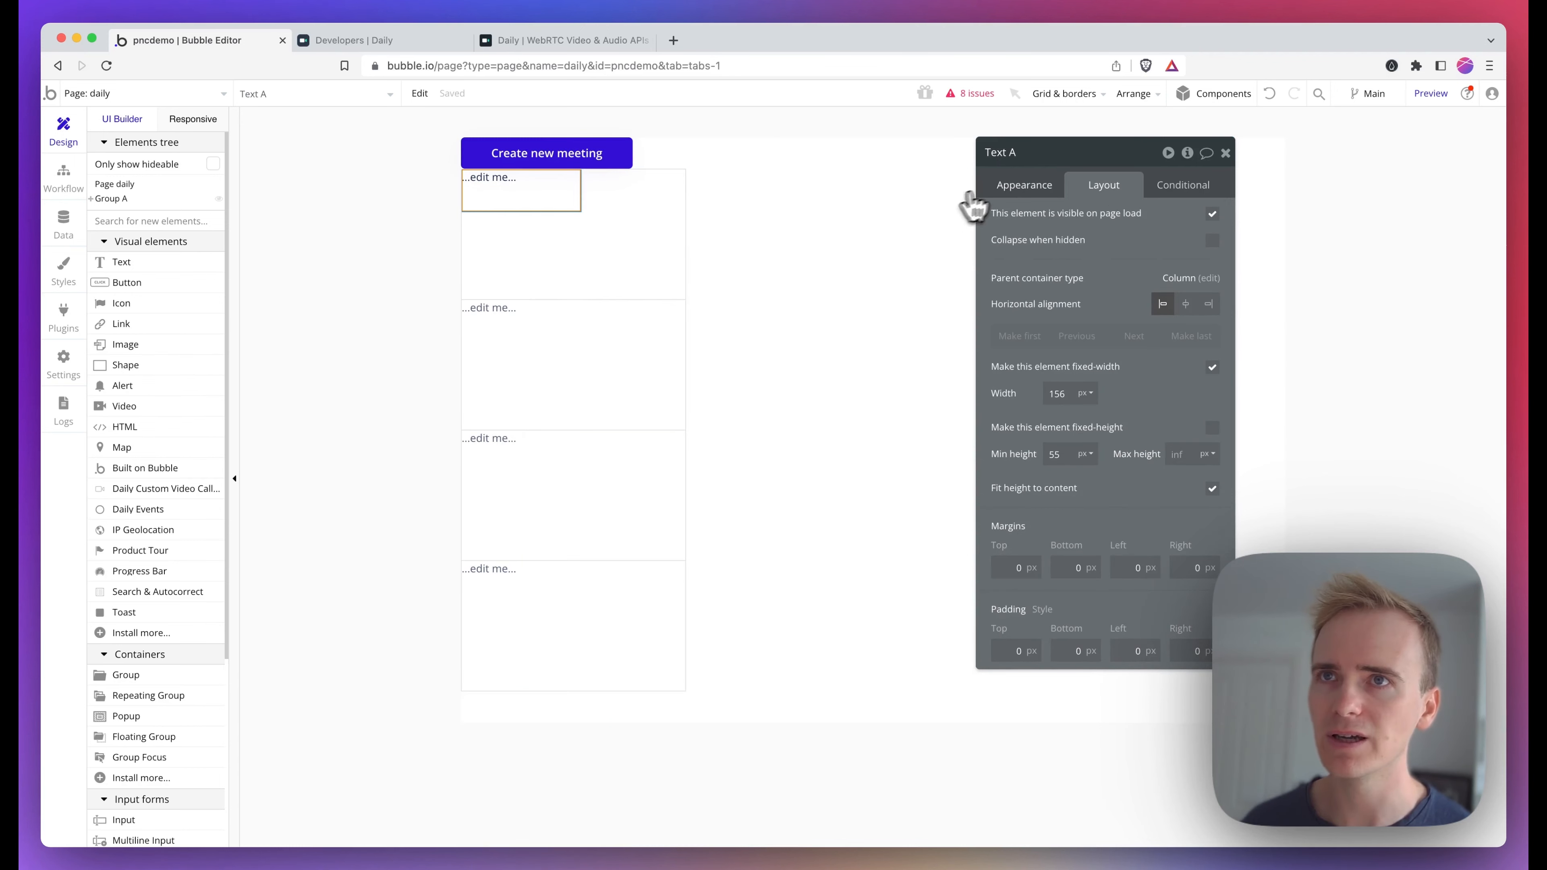
pyautogui.click(1018, 186)
pyautogui.click(1074, 225)
pyautogui.click(1230, 221)
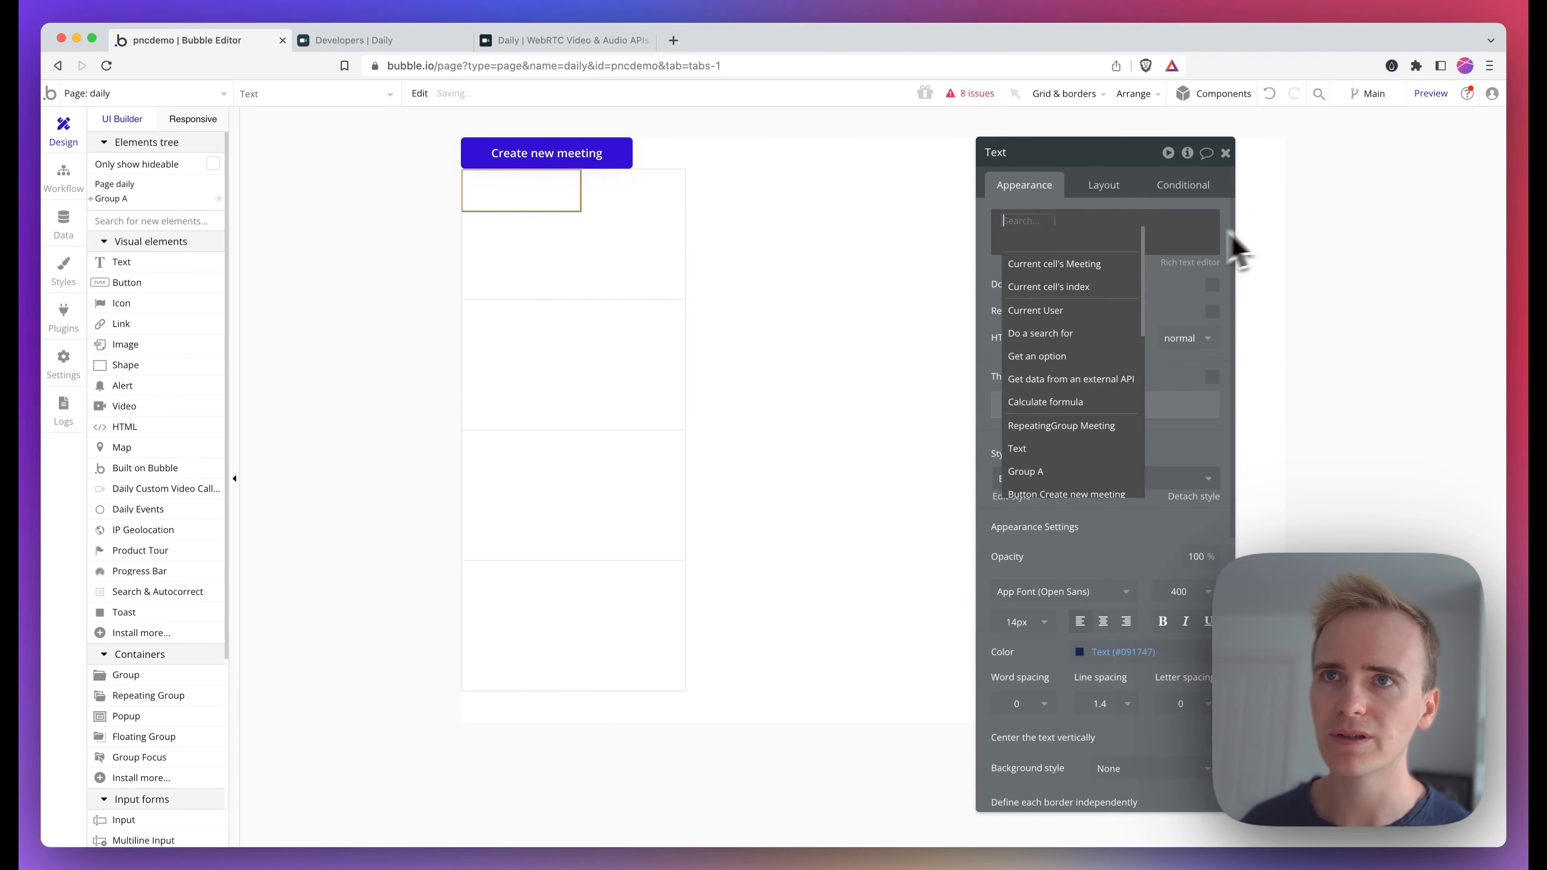
pyautogui.click(1108, 261)
pyautogui.click(1150, 242)
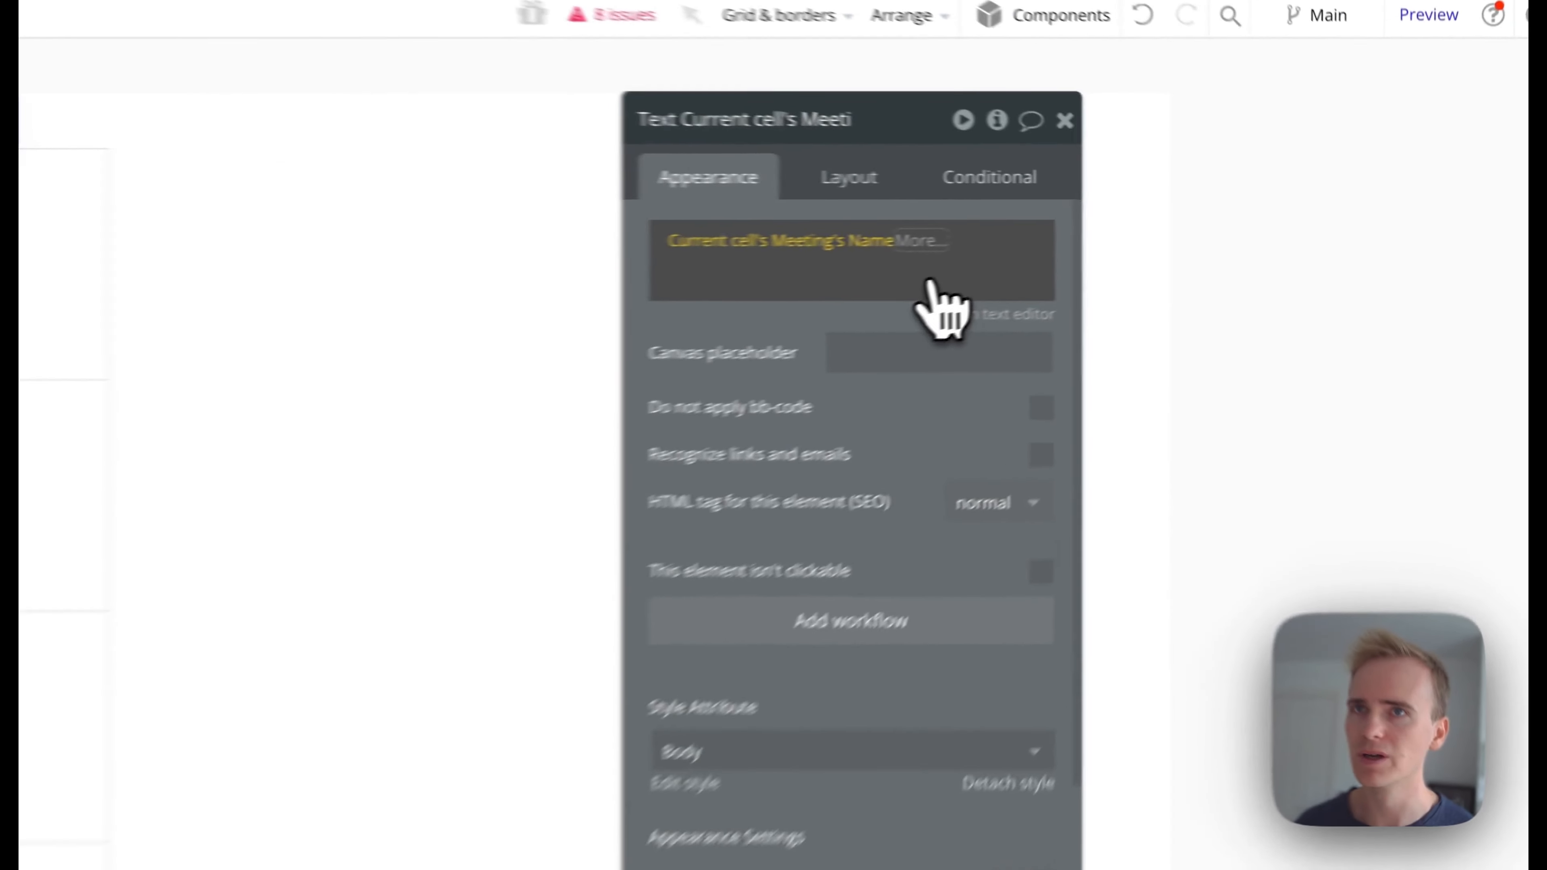
# Set the text element's fixed width to 100 px
pyautogui.click(1103, 185)
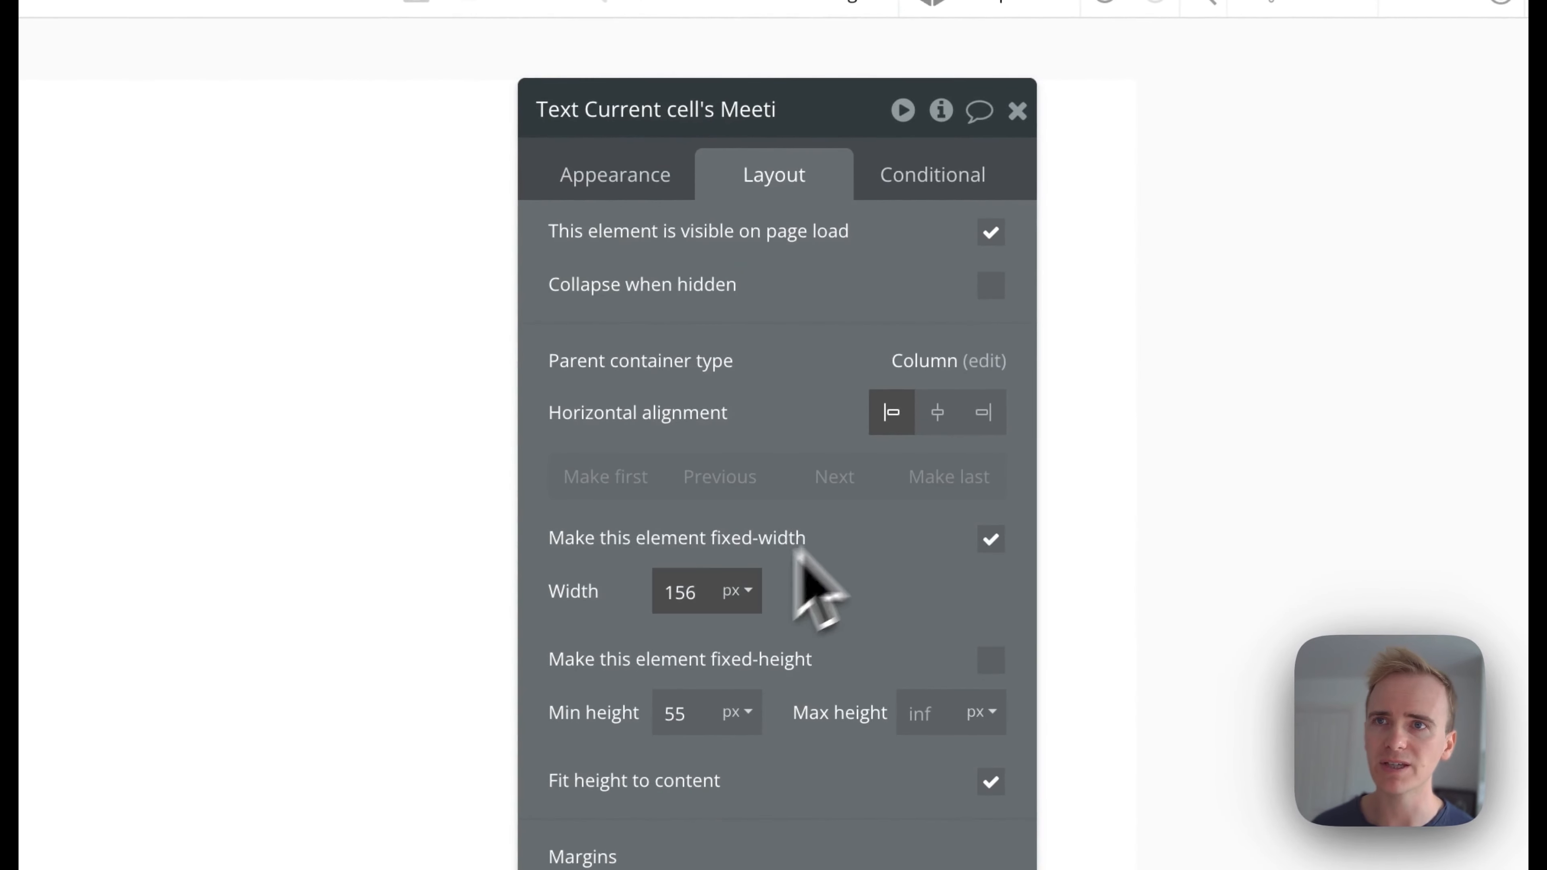
pyautogui.doubleClick(680, 592)
pyautogui.write('100')
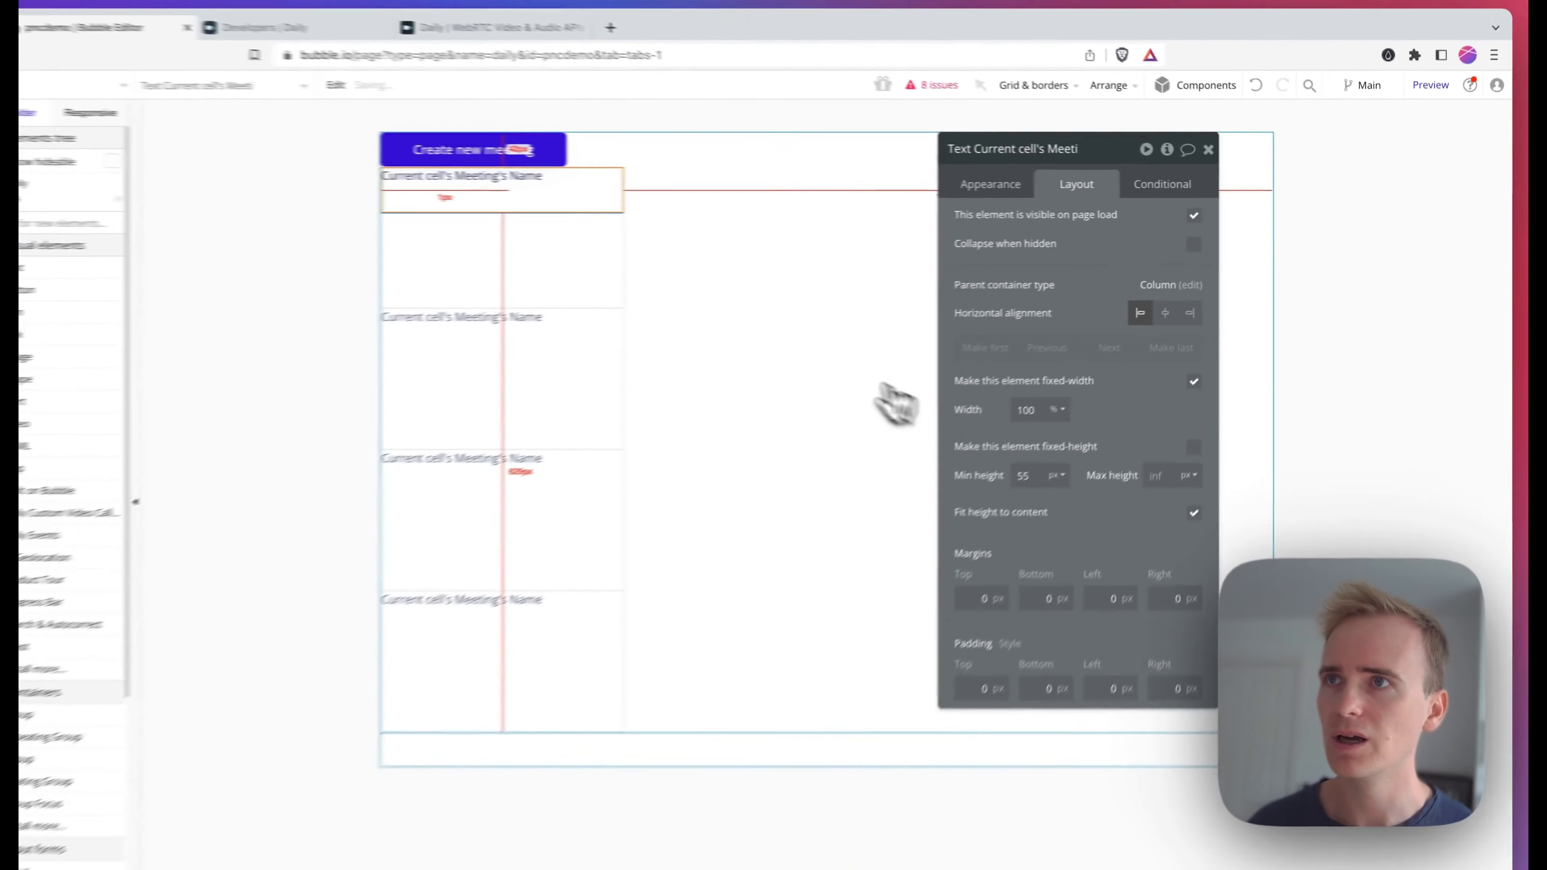
pyautogui.click(666, 282)
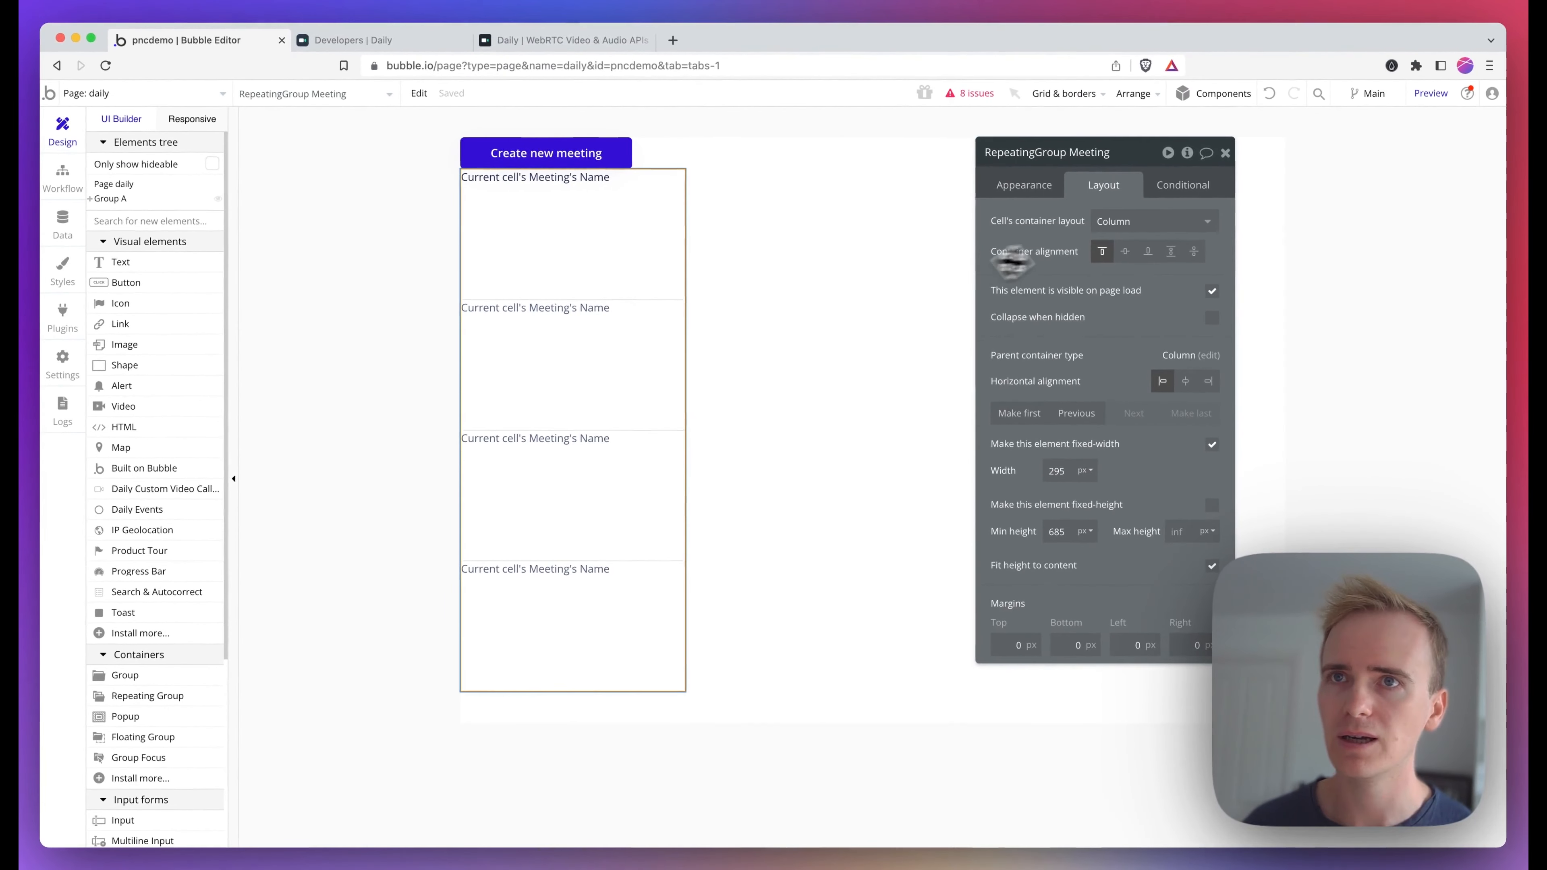
# Turn off the fixed number of rows on the repeating group
pyautogui.click(1029, 187)
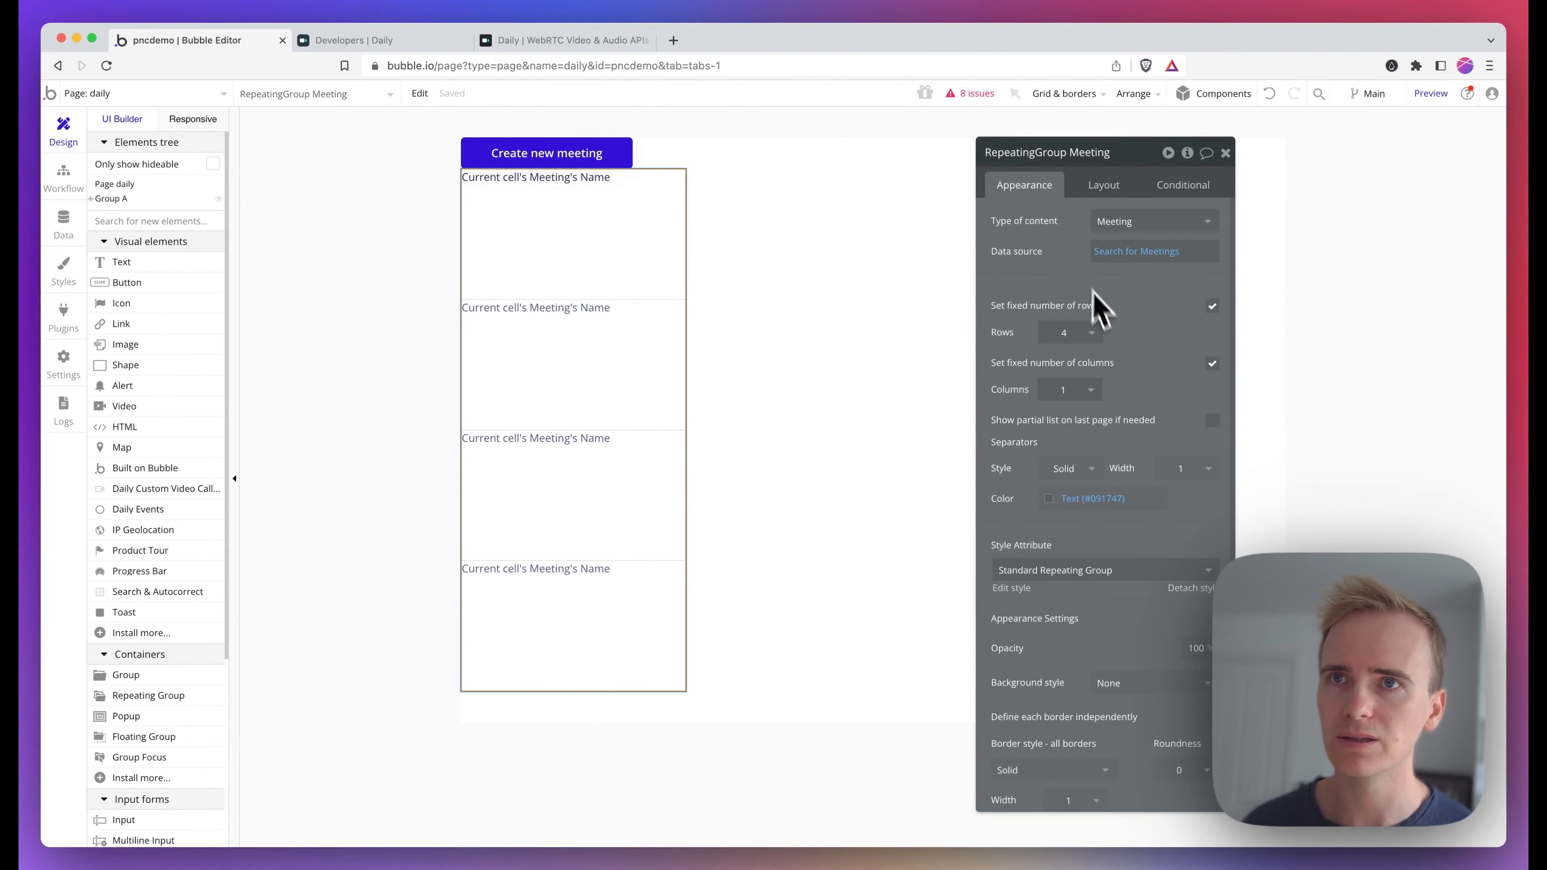
pyautogui.click(1212, 307)
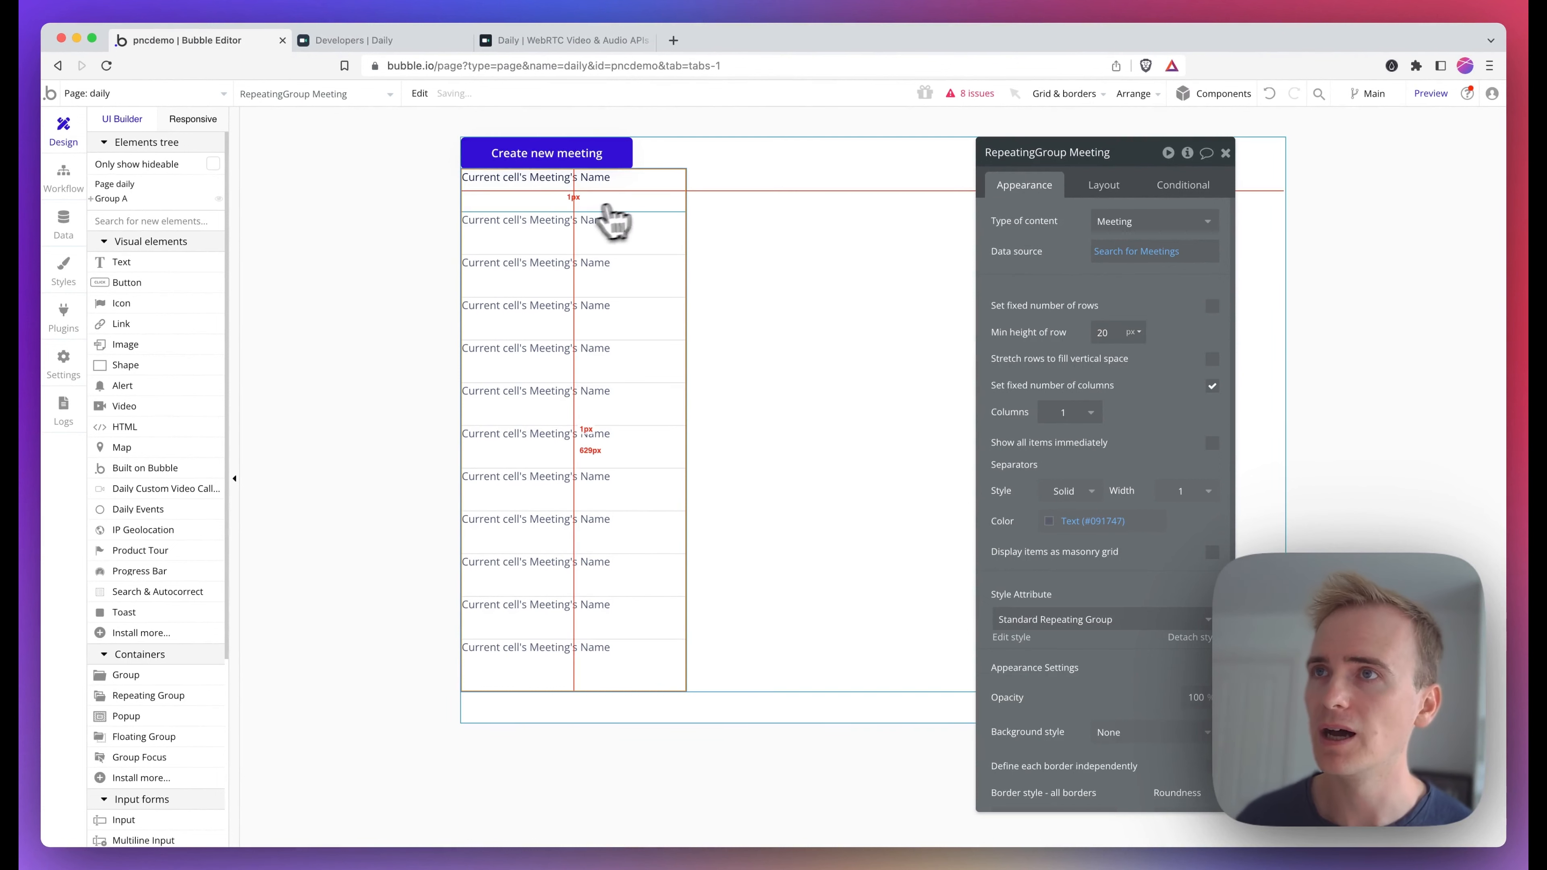
# Review the layout settings of the button and of the main group
pyautogui.click(609, 159)
pyautogui.scroll(-5, 1014, 594)
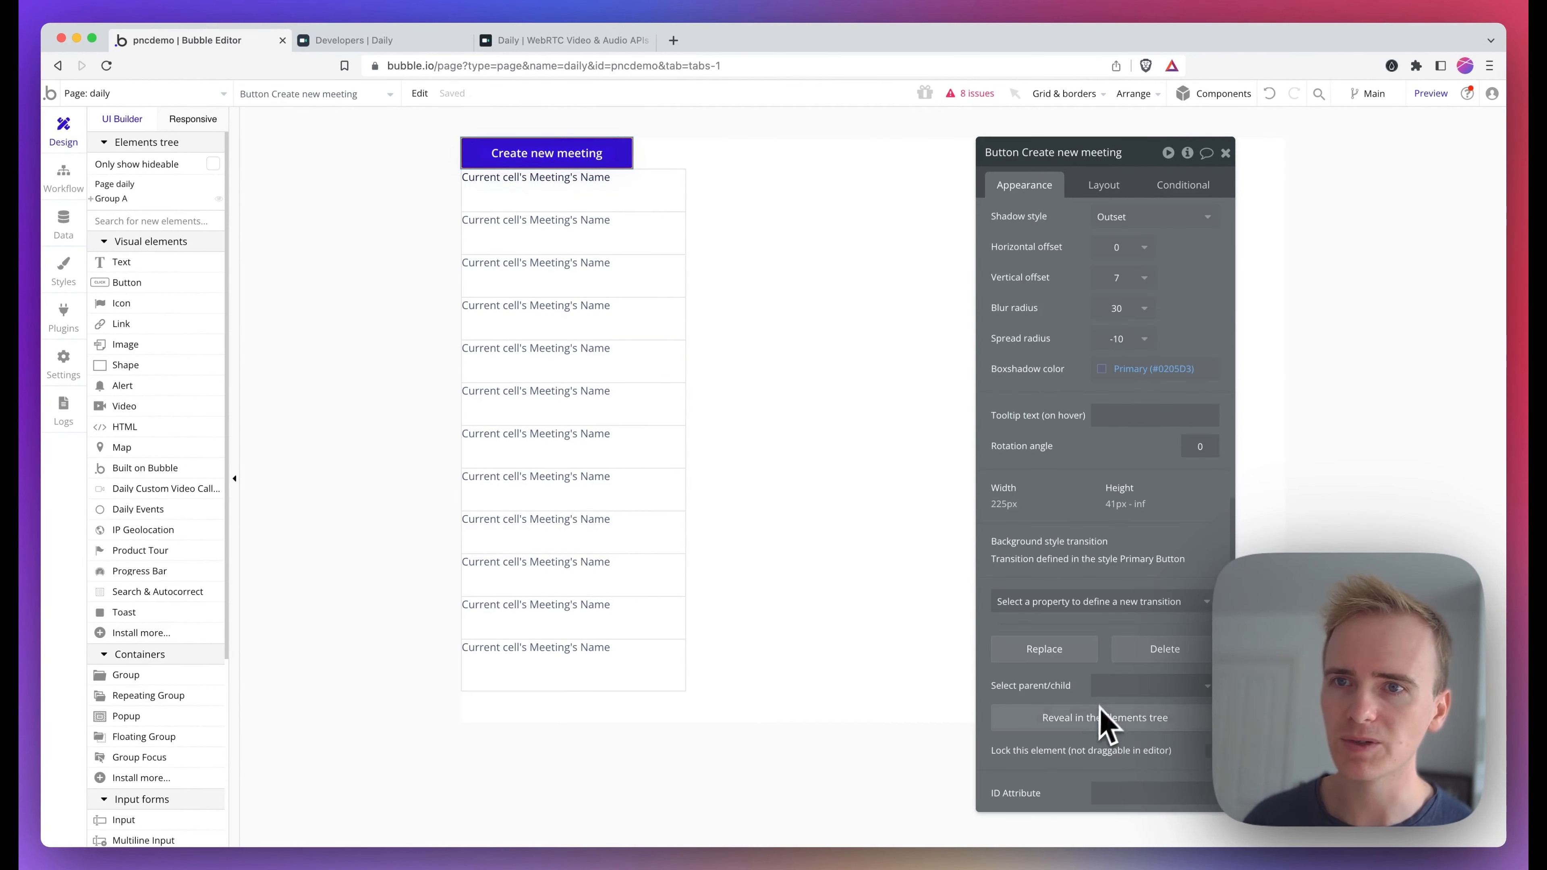
pyautogui.click(1124, 183)
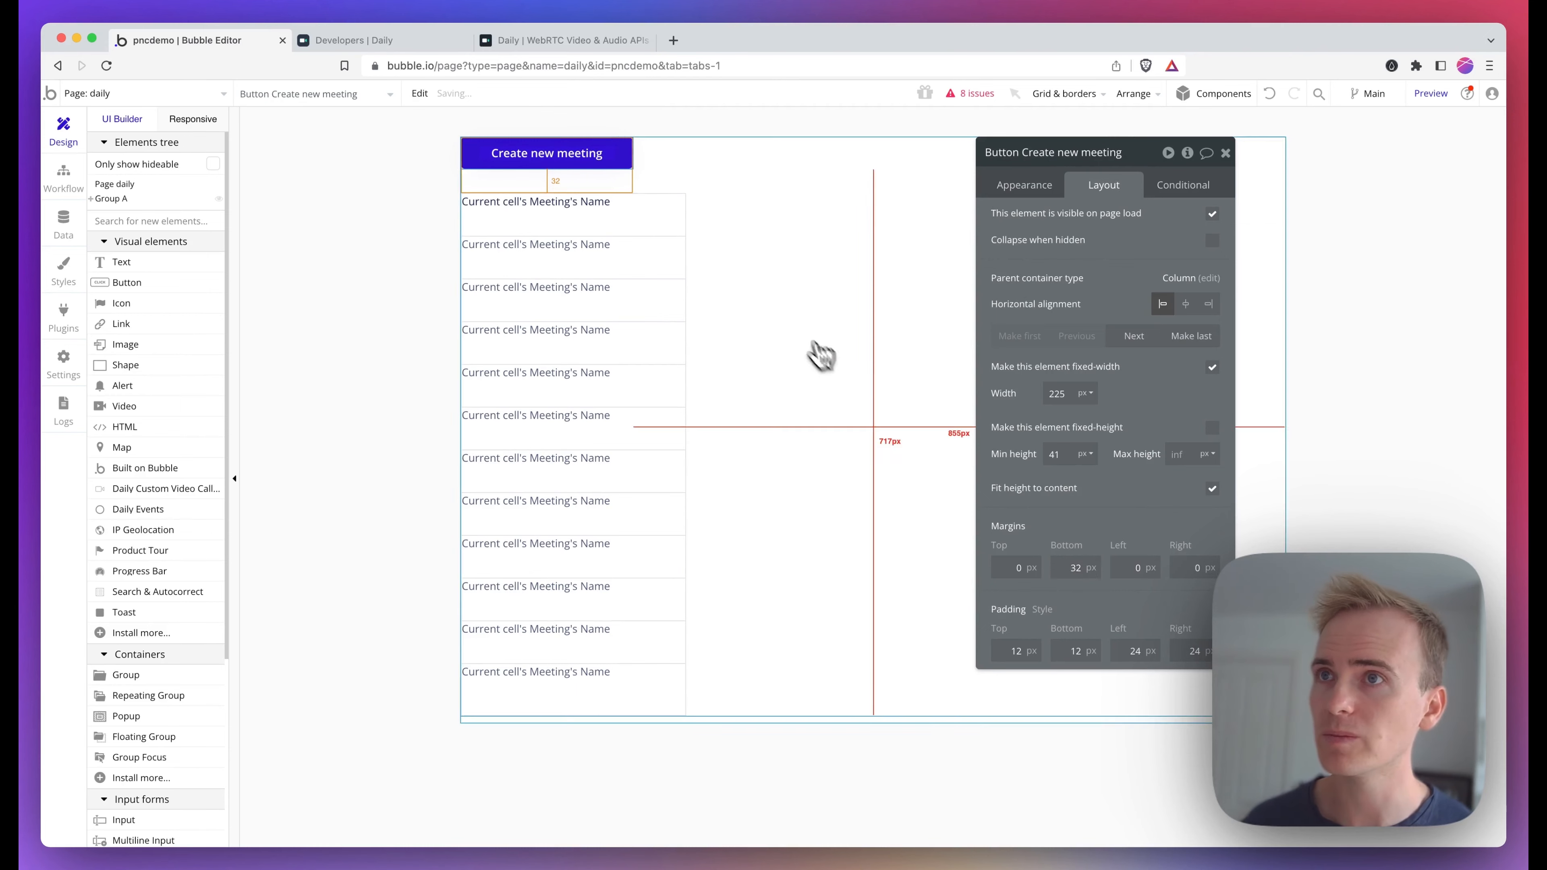
pyautogui.click(792, 348)
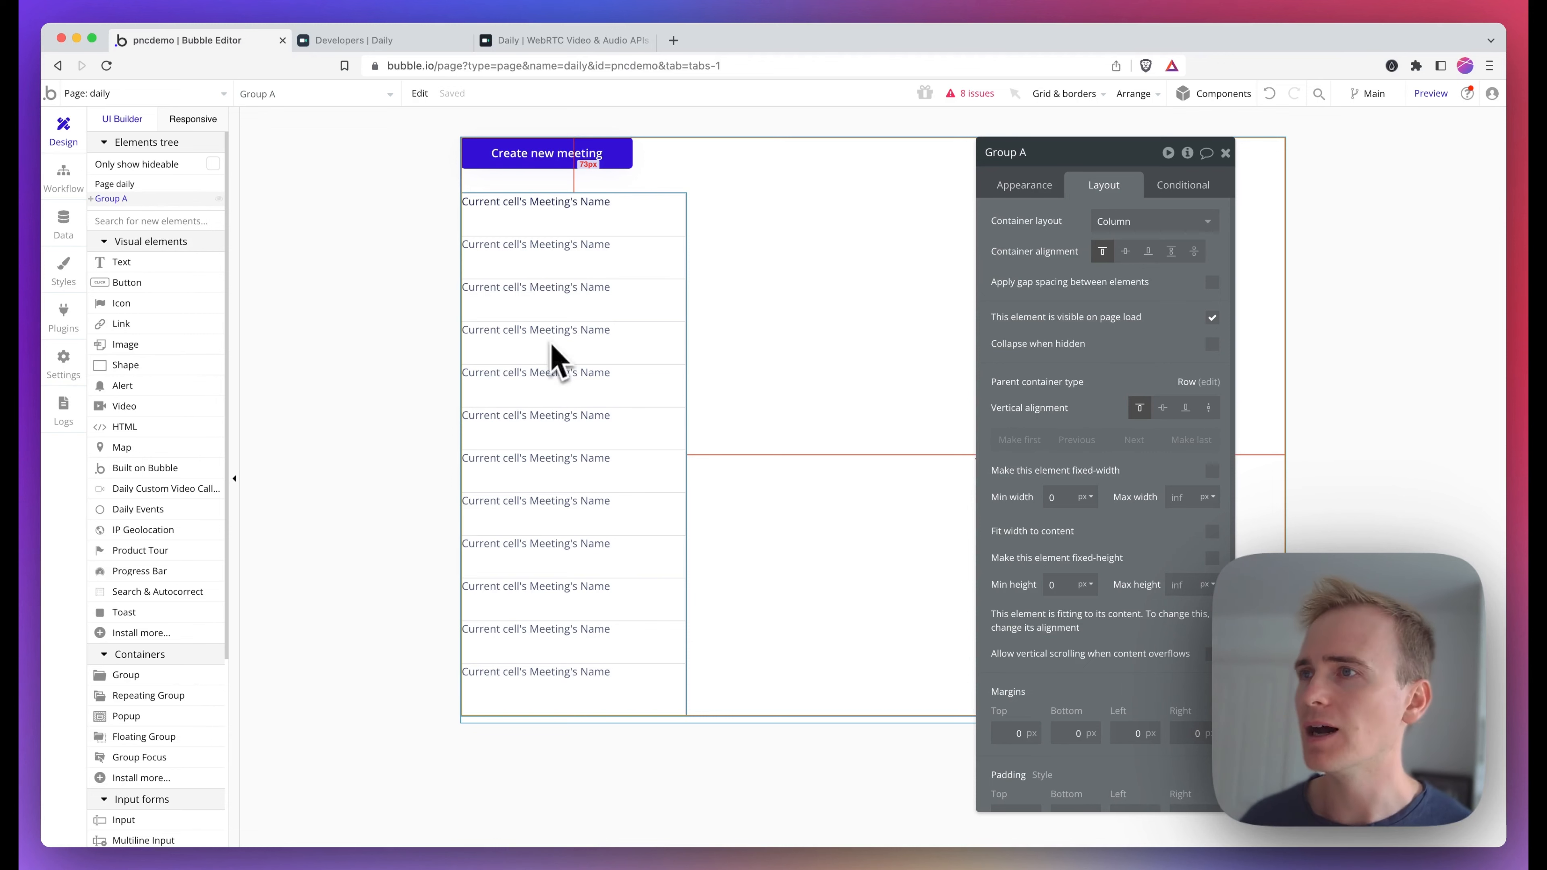
# Draw a new group about 527 × 543 px inside the main group
pyautogui.click(103, 674)
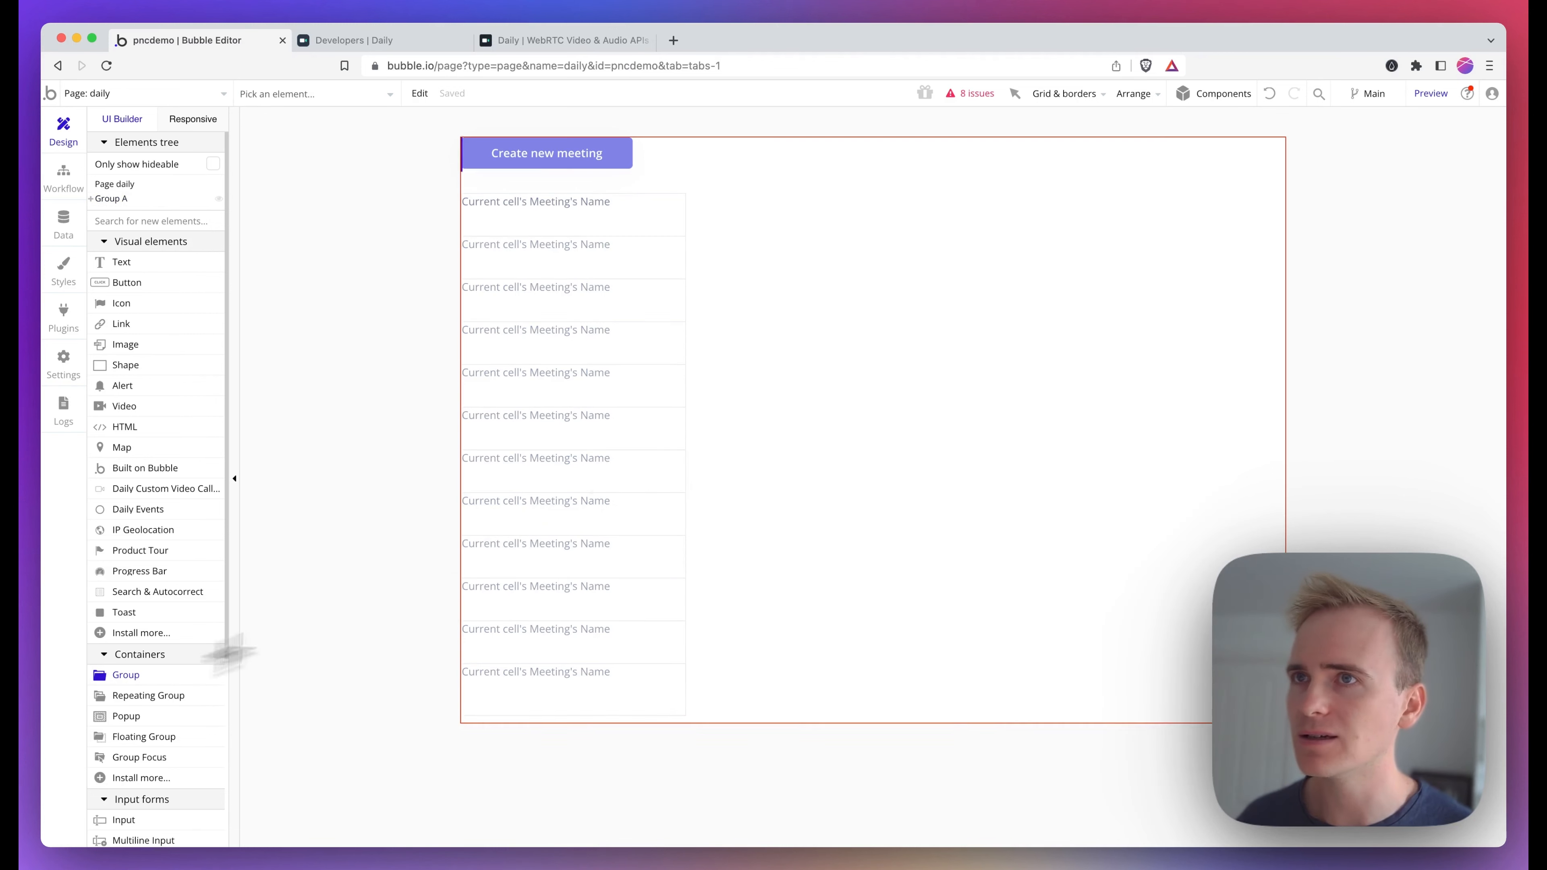
pyautogui.moveTo(846, 239); pyautogui.dragTo(1244, 633)
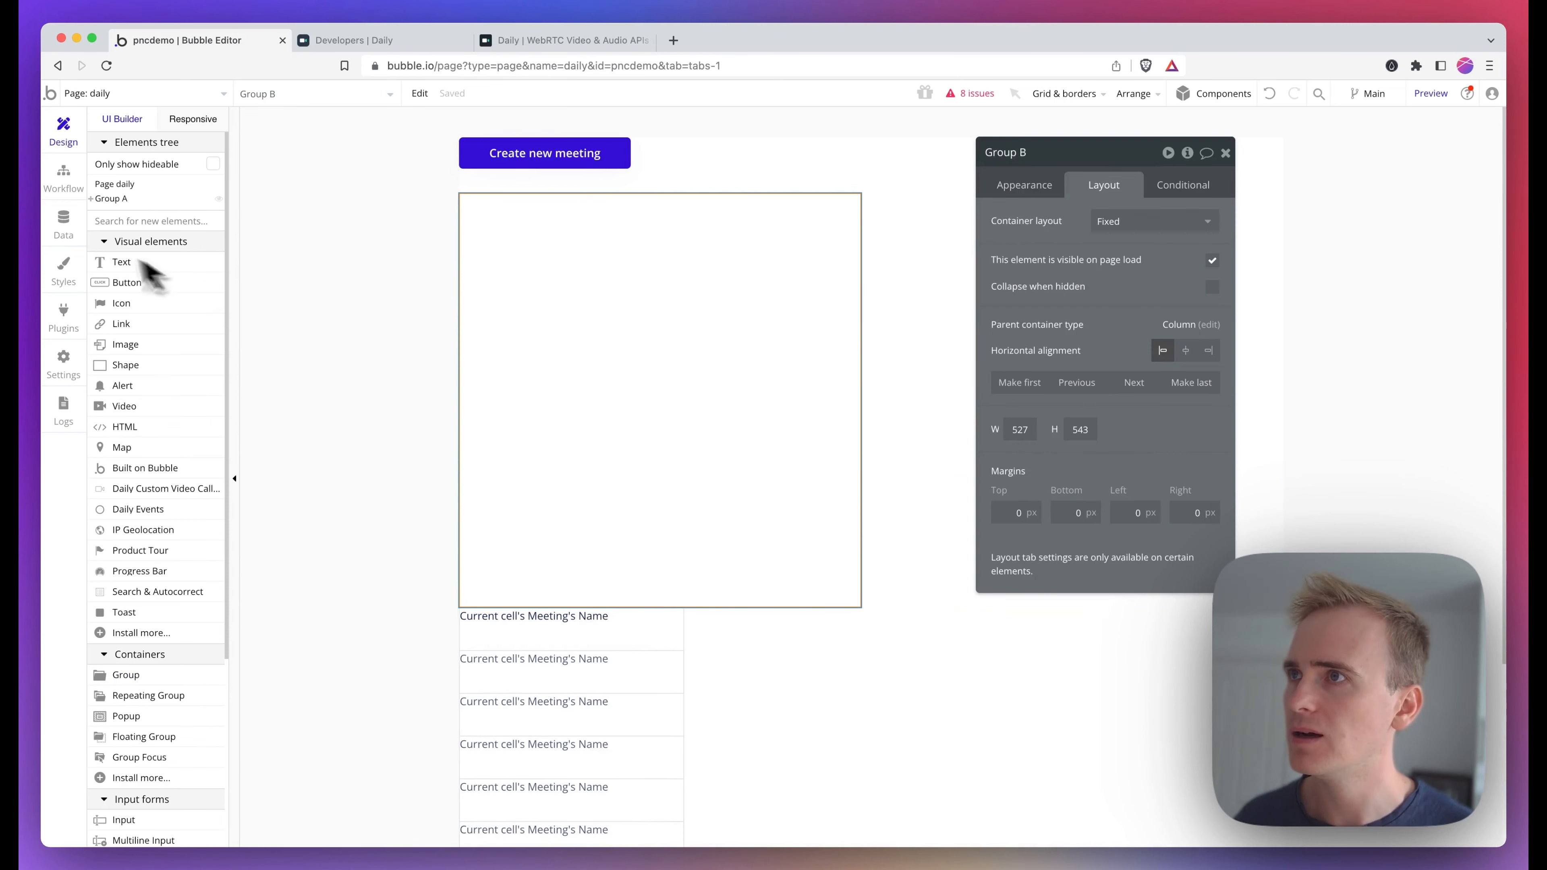
# Move the new group out of the main group so it sits after it on the page
pyautogui.click(90, 200)
pyautogui.moveTo(124, 242); pyautogui.dragTo(116, 197)
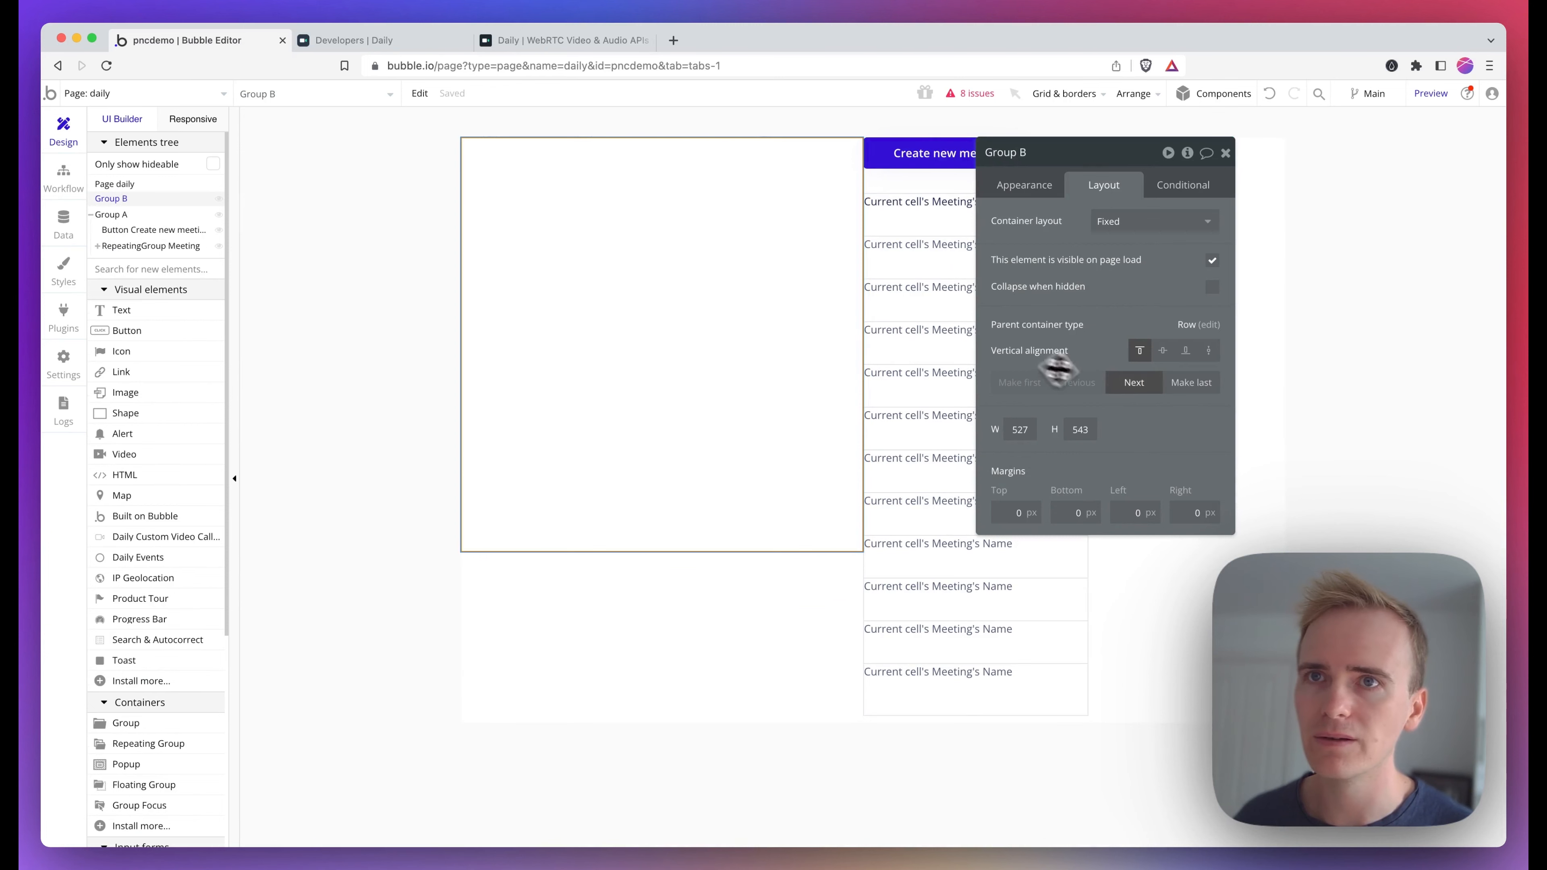
pyautogui.click(1112, 385)
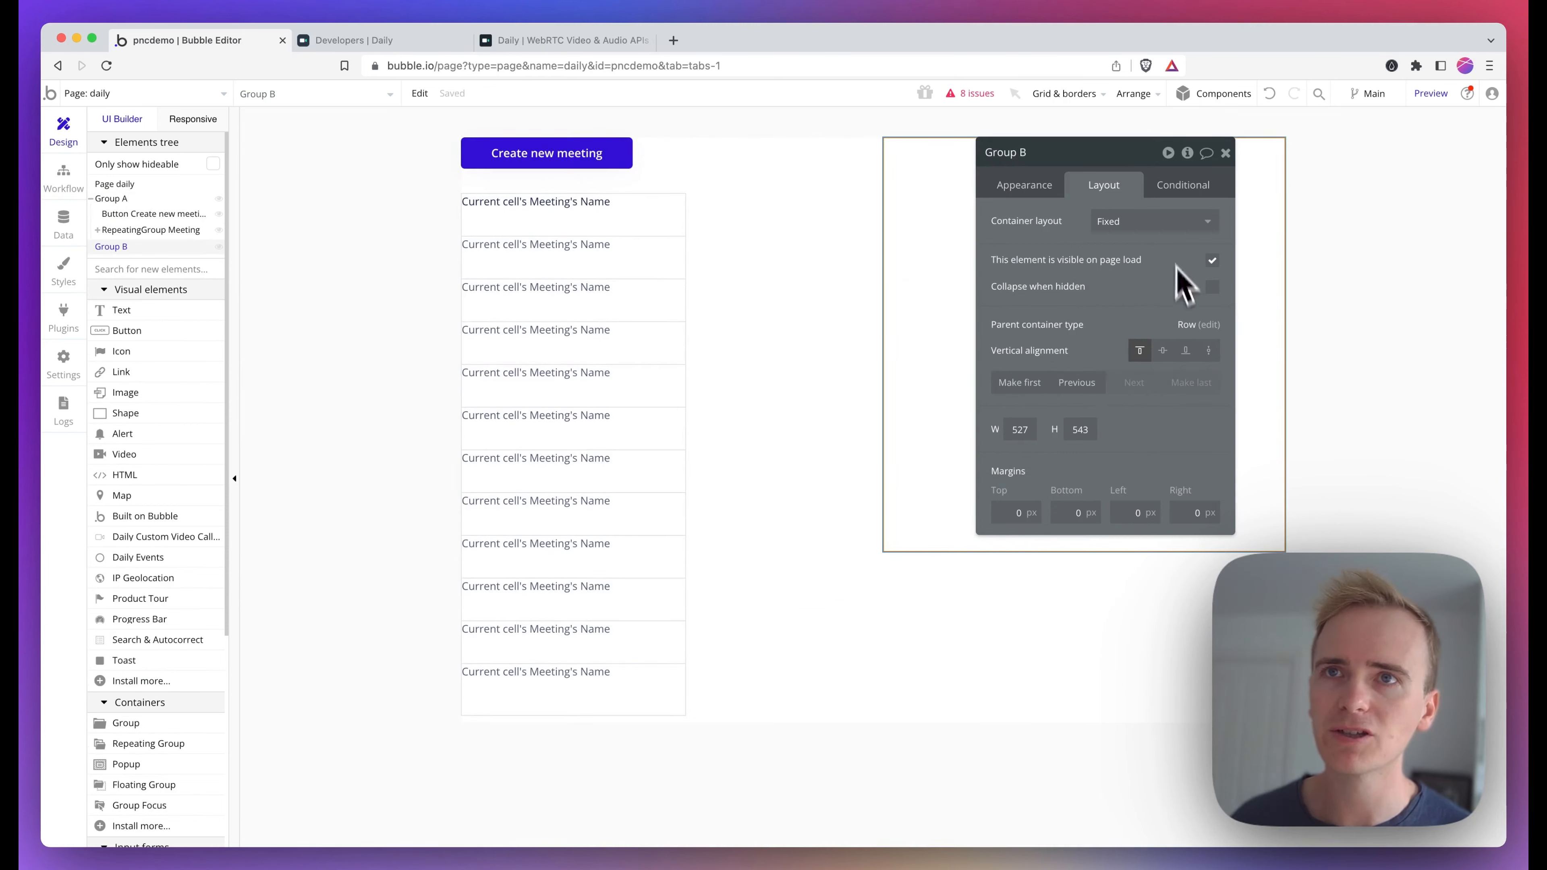
# Set the new group's container layout to Column
pyautogui.click(1145, 221)
pyautogui.click(1134, 334)
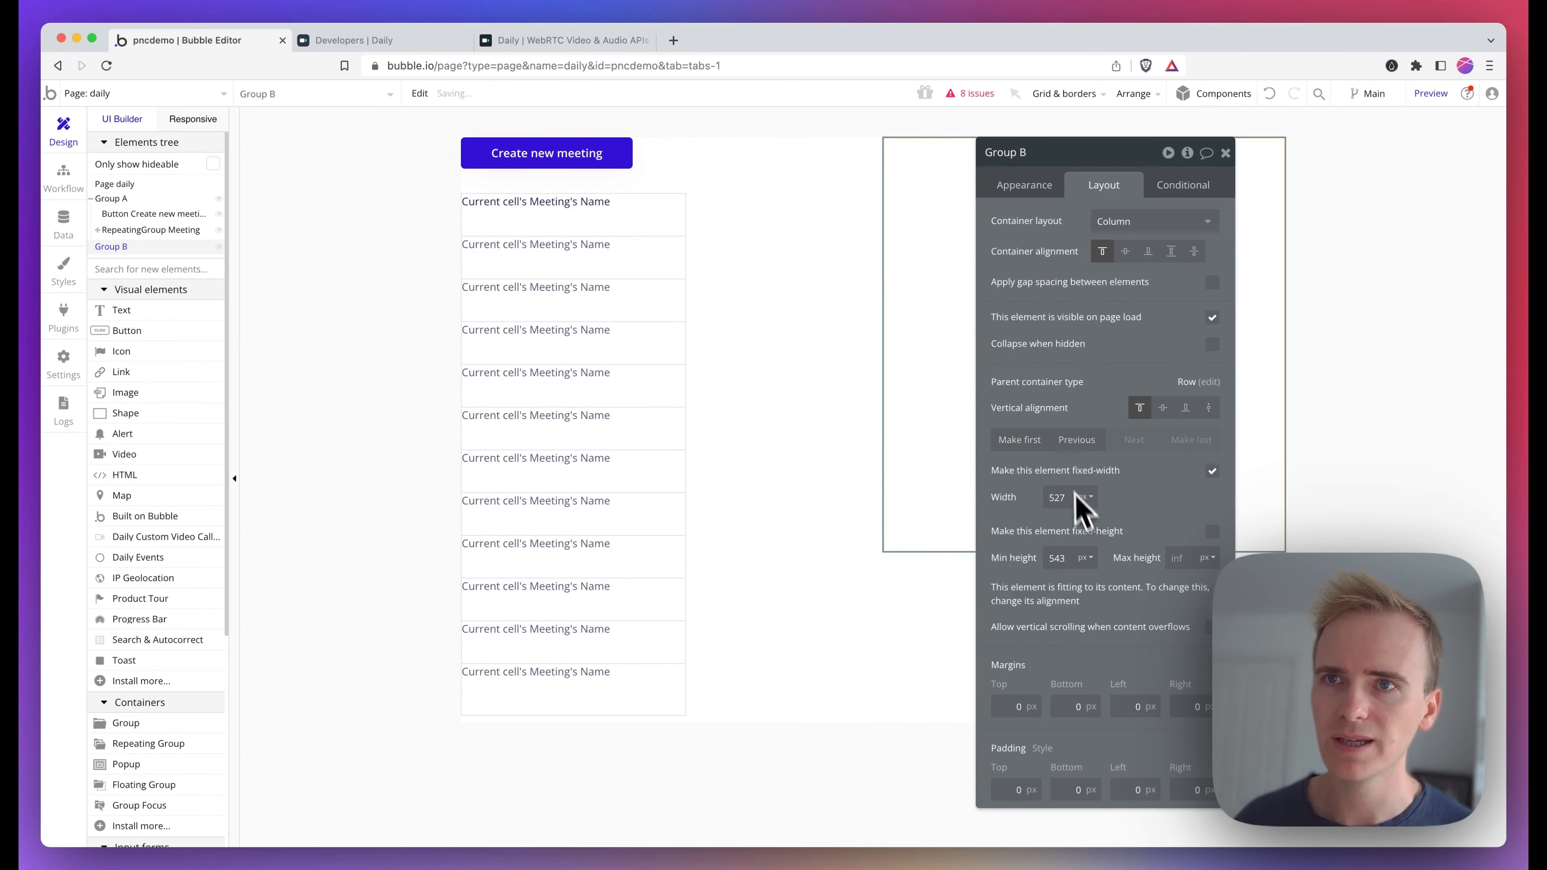
# Make the new group no longer fixed-width and set its minimum width to 0
pyautogui.click(1212, 471)
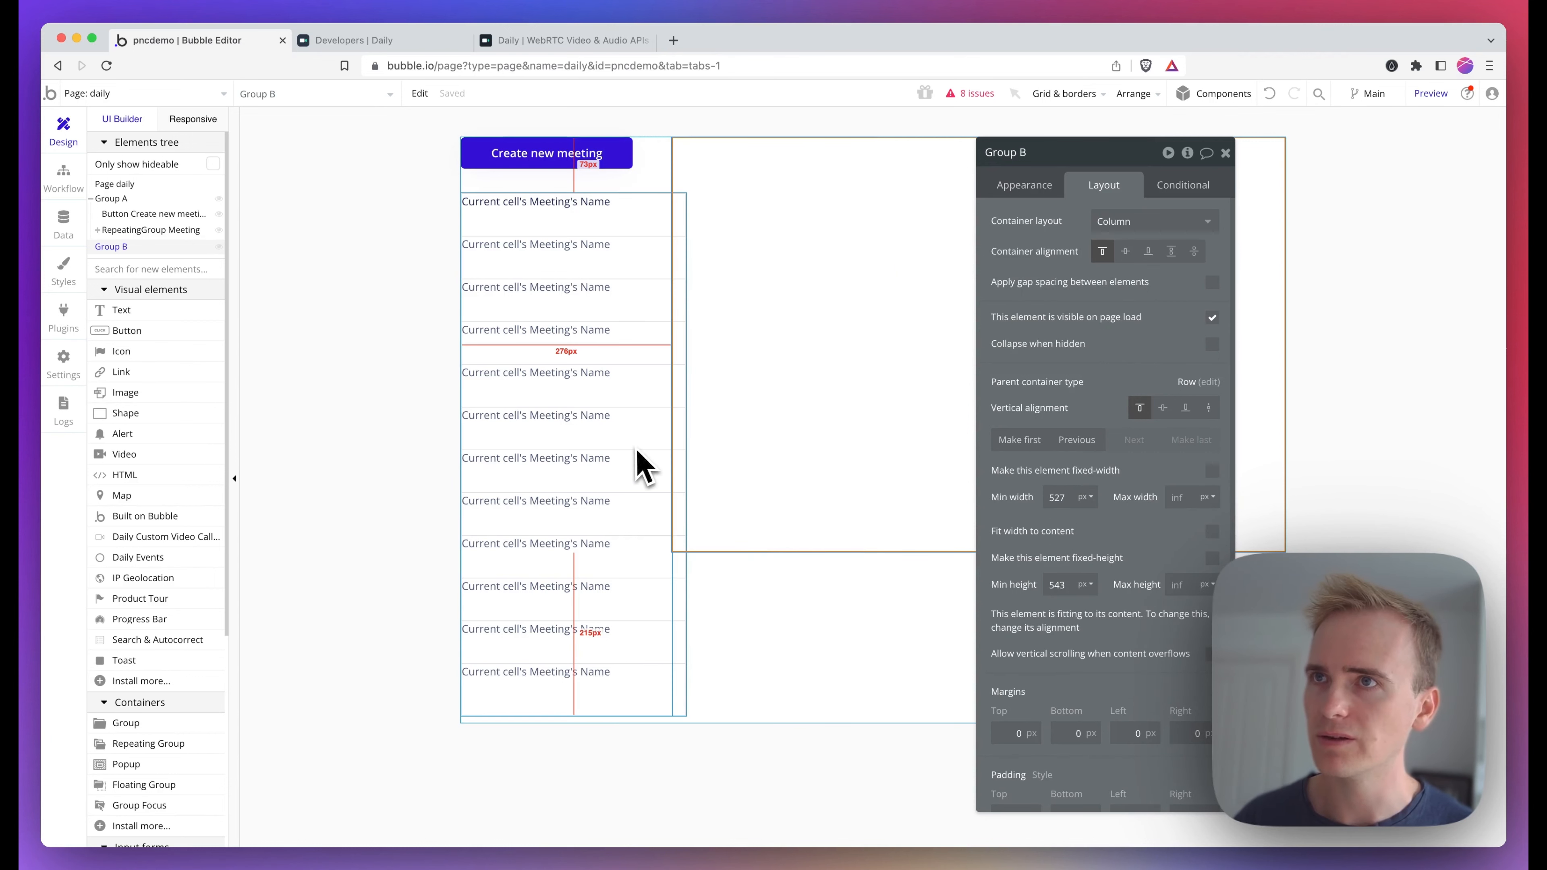
pyautogui.click(683, 582)
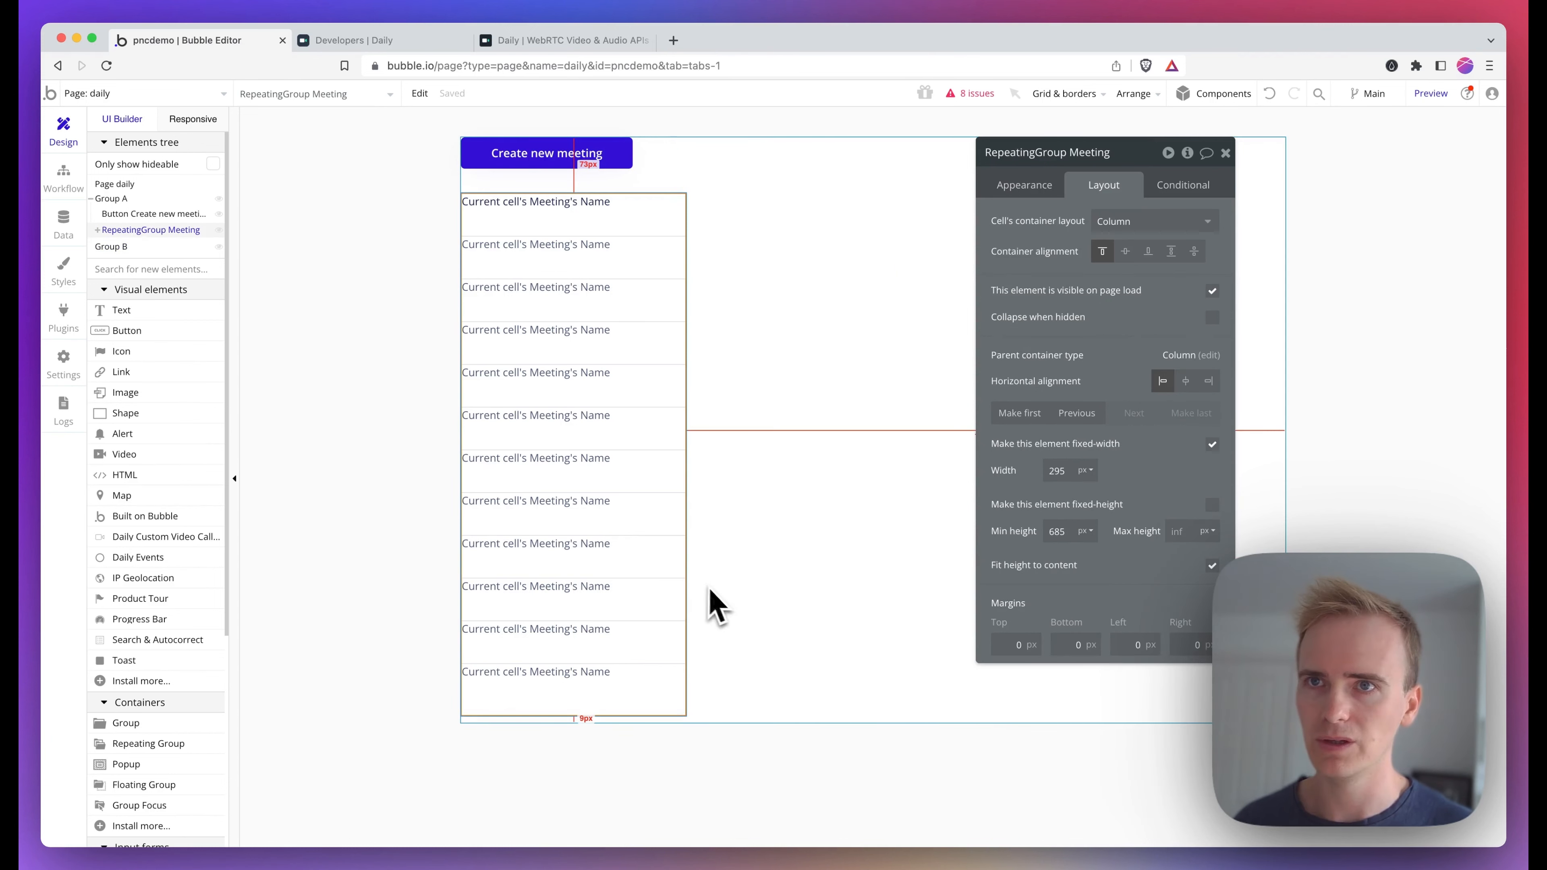
pyautogui.click(813, 518)
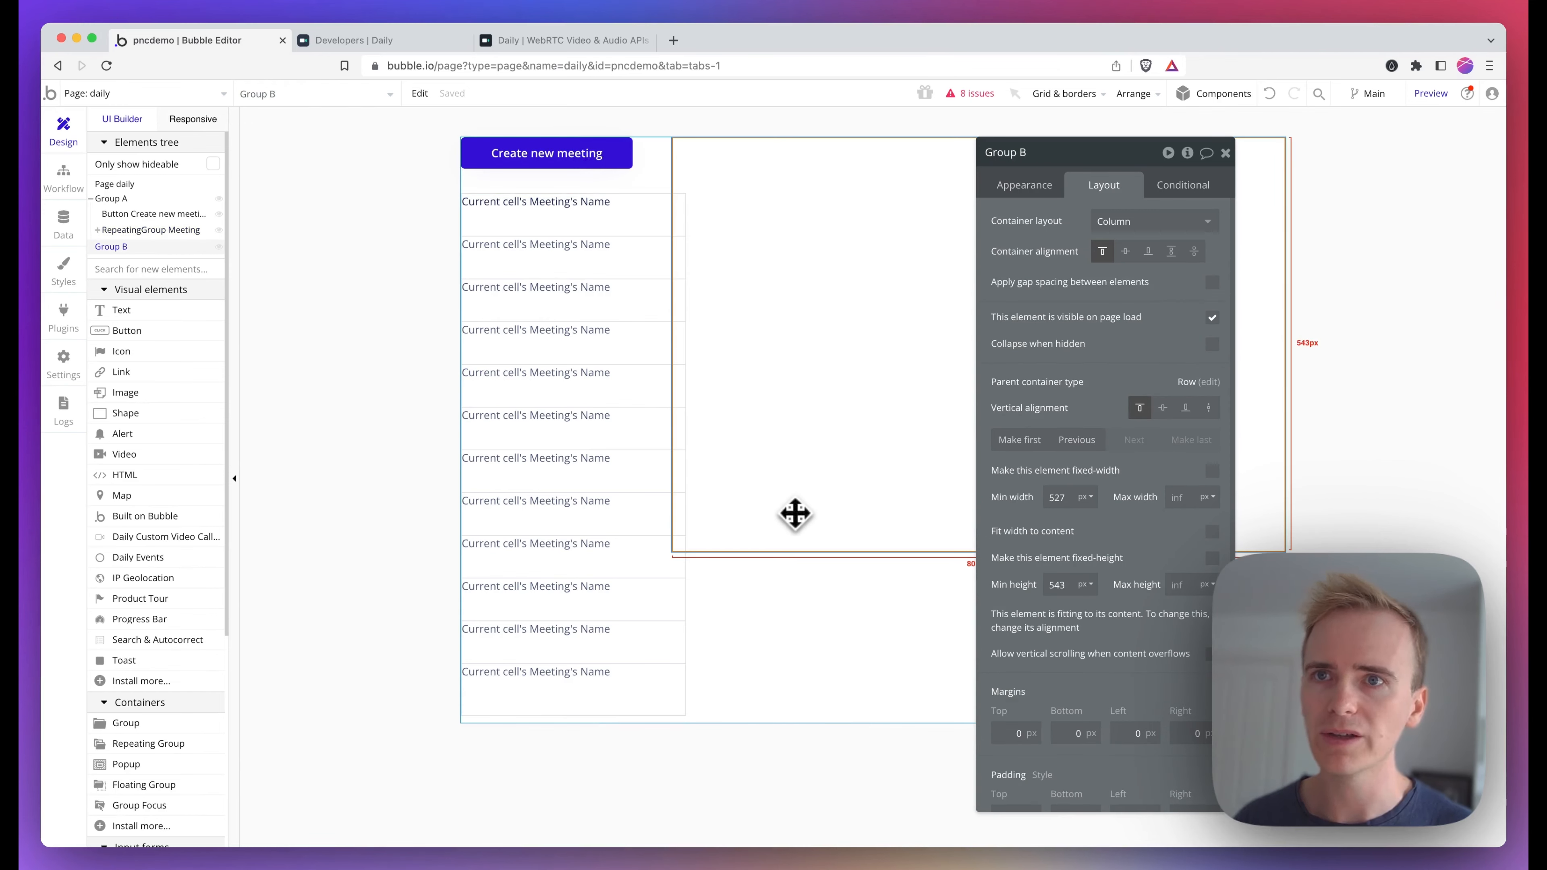
pyautogui.doubleClick(1057, 497)
pyautogui.press('BackSpace')
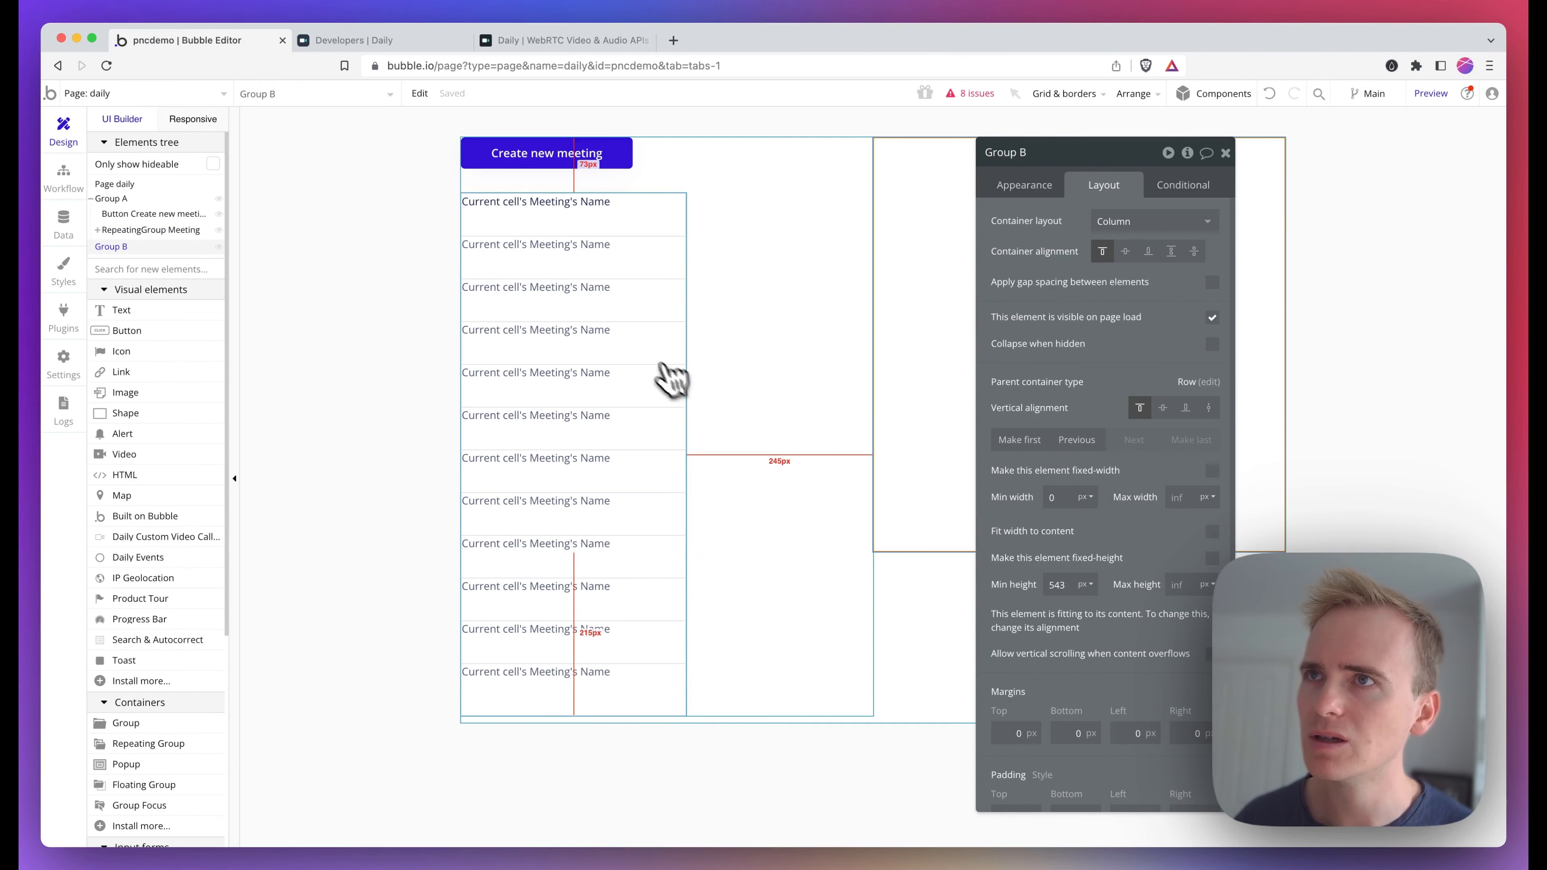
# Give the new group the ID attribute "video"
pyautogui.click(752, 326)
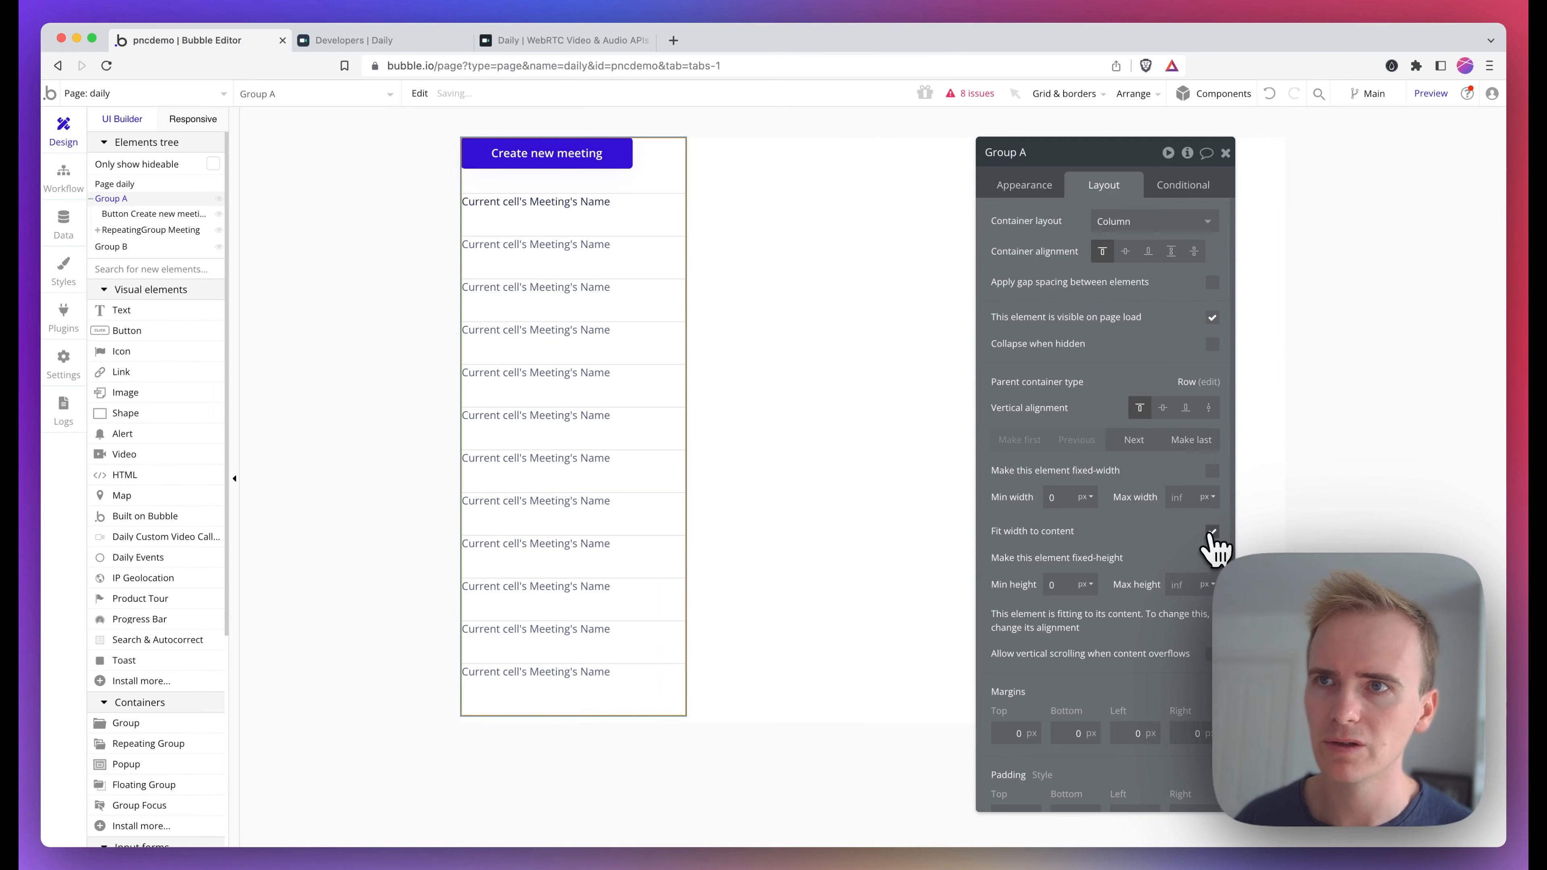
pyautogui.click(814, 288)
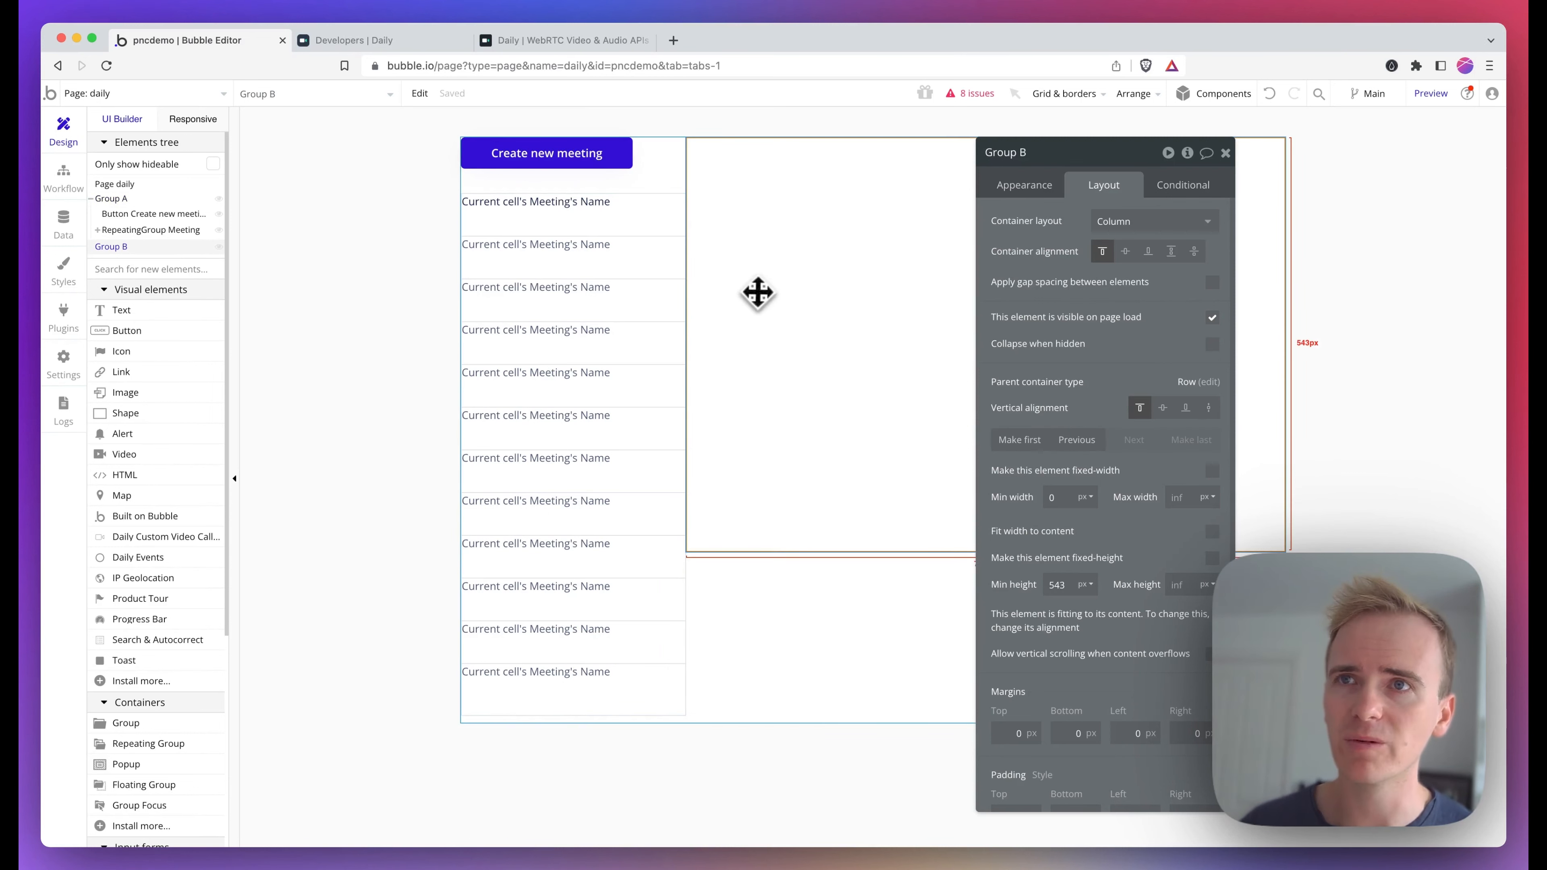
pyautogui.click(1029, 194)
pyautogui.scroll(-3, 1108, 538)
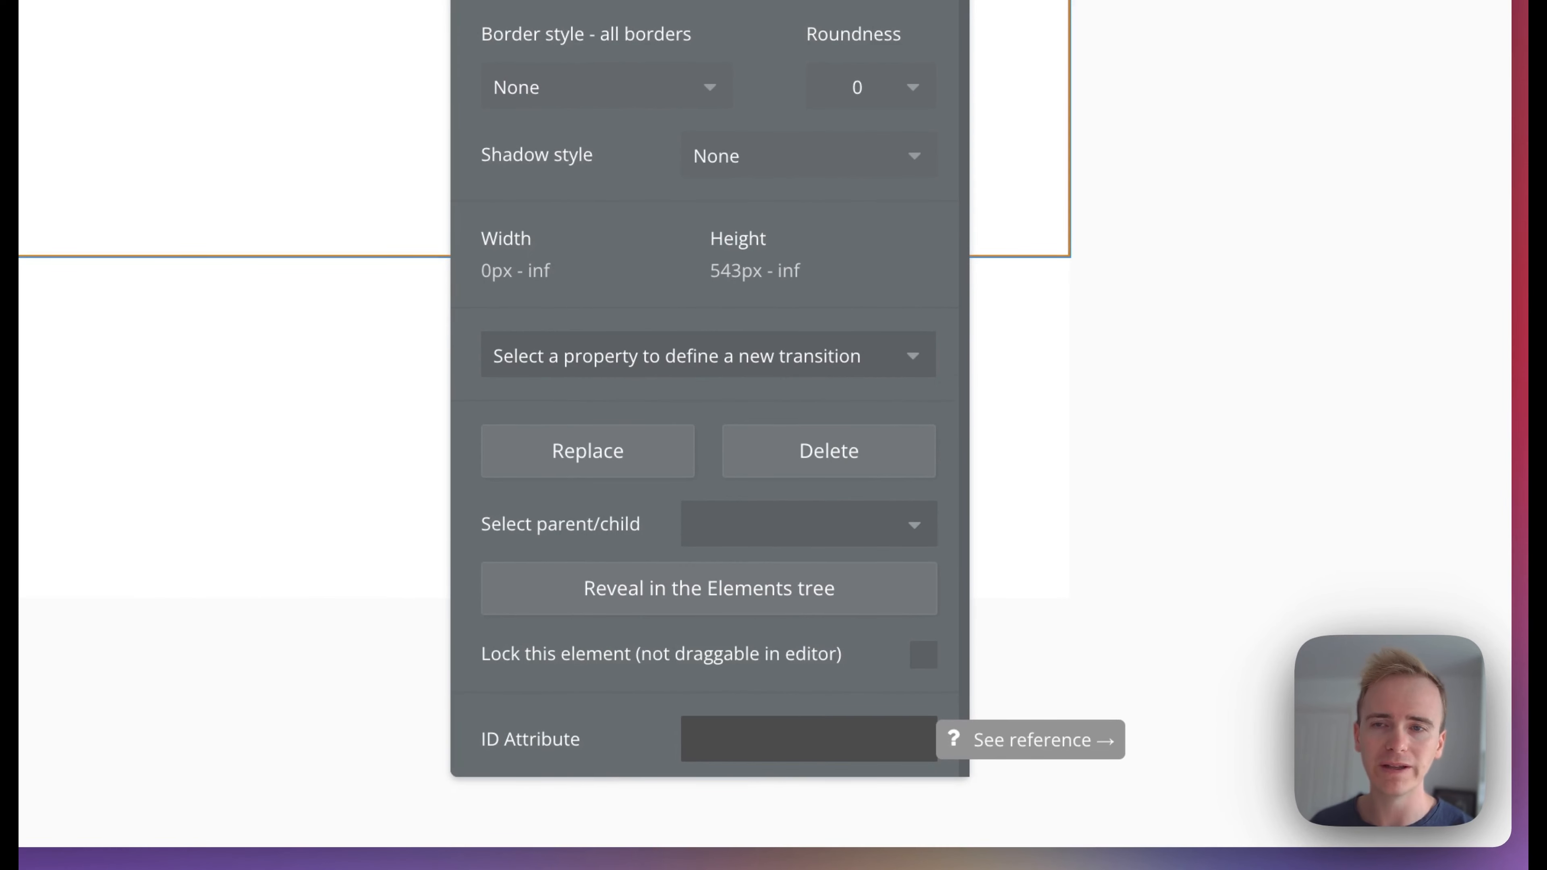
pyautogui.click(791, 738)
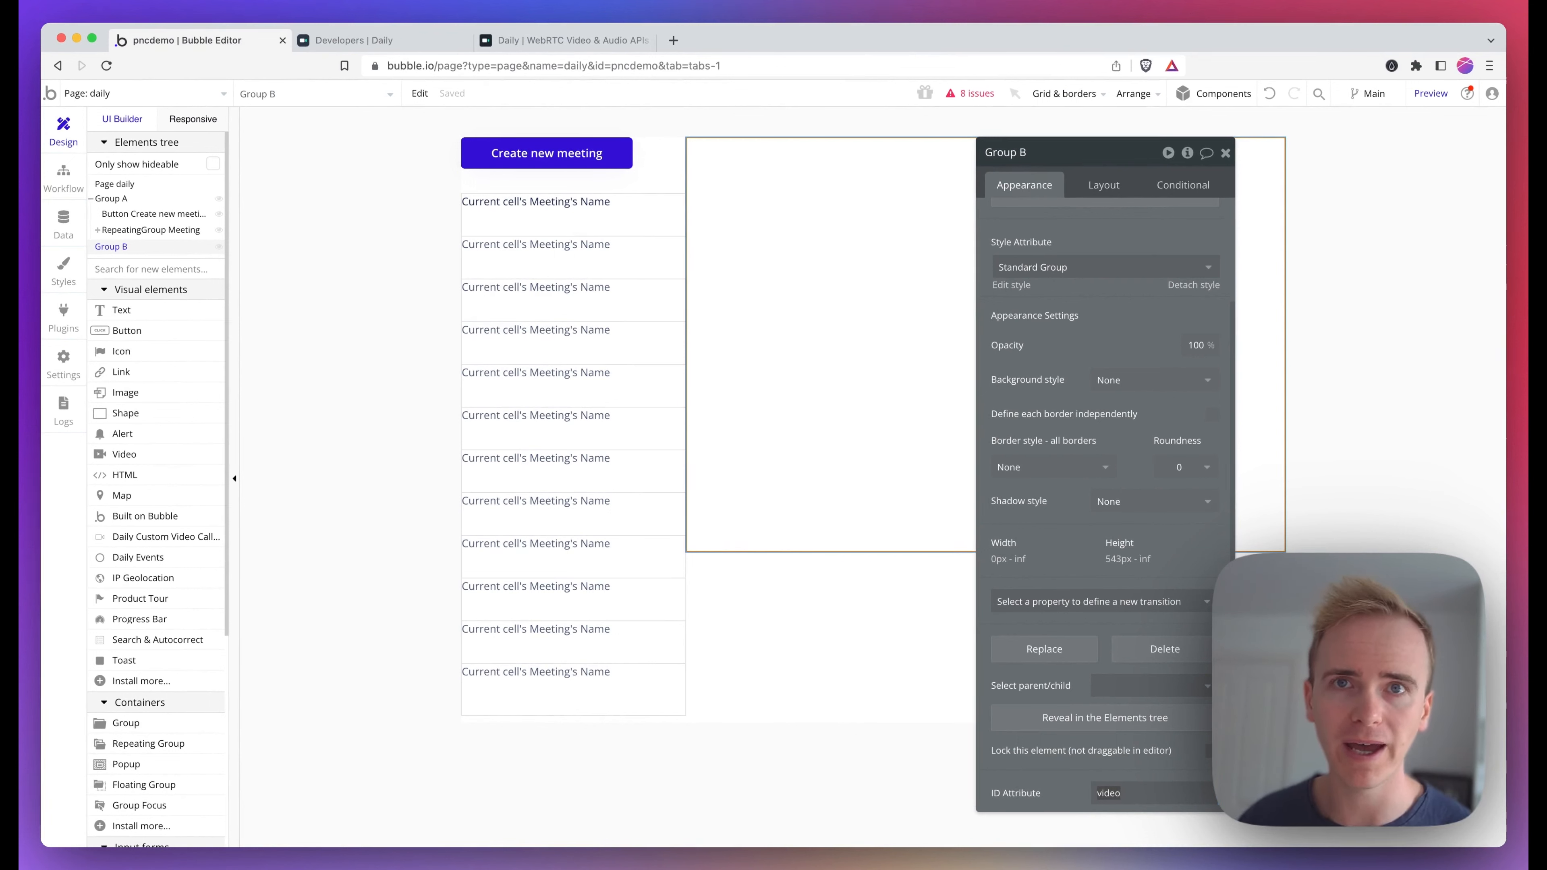
# Add a workflow for clicking the meeting name text in the list, with the Daily - join room action
pyautogui.click(561, 213)
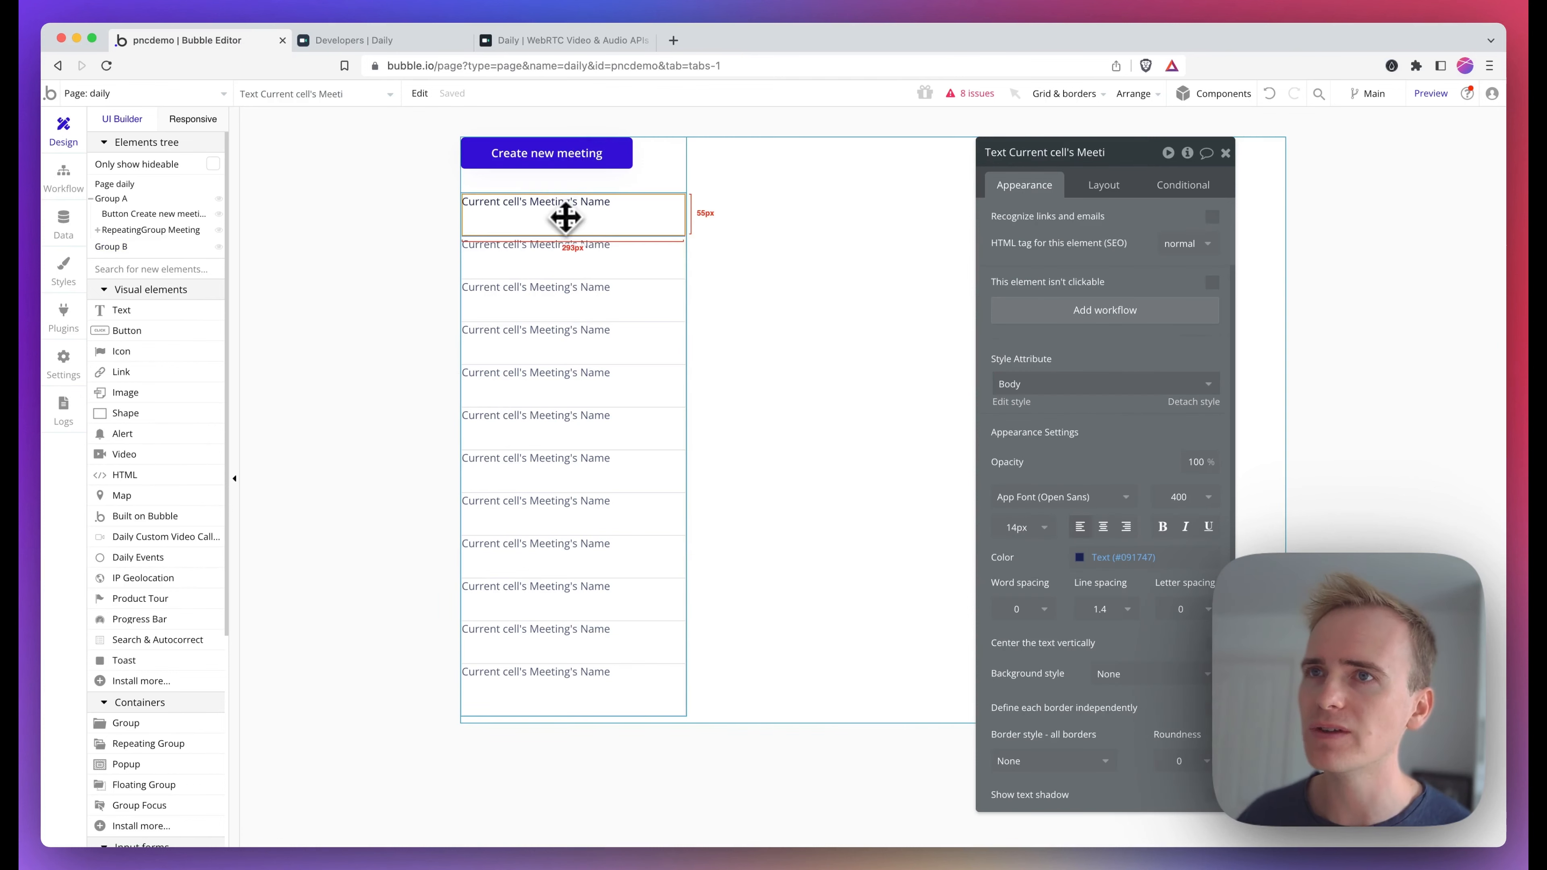
pyautogui.click(999, 309)
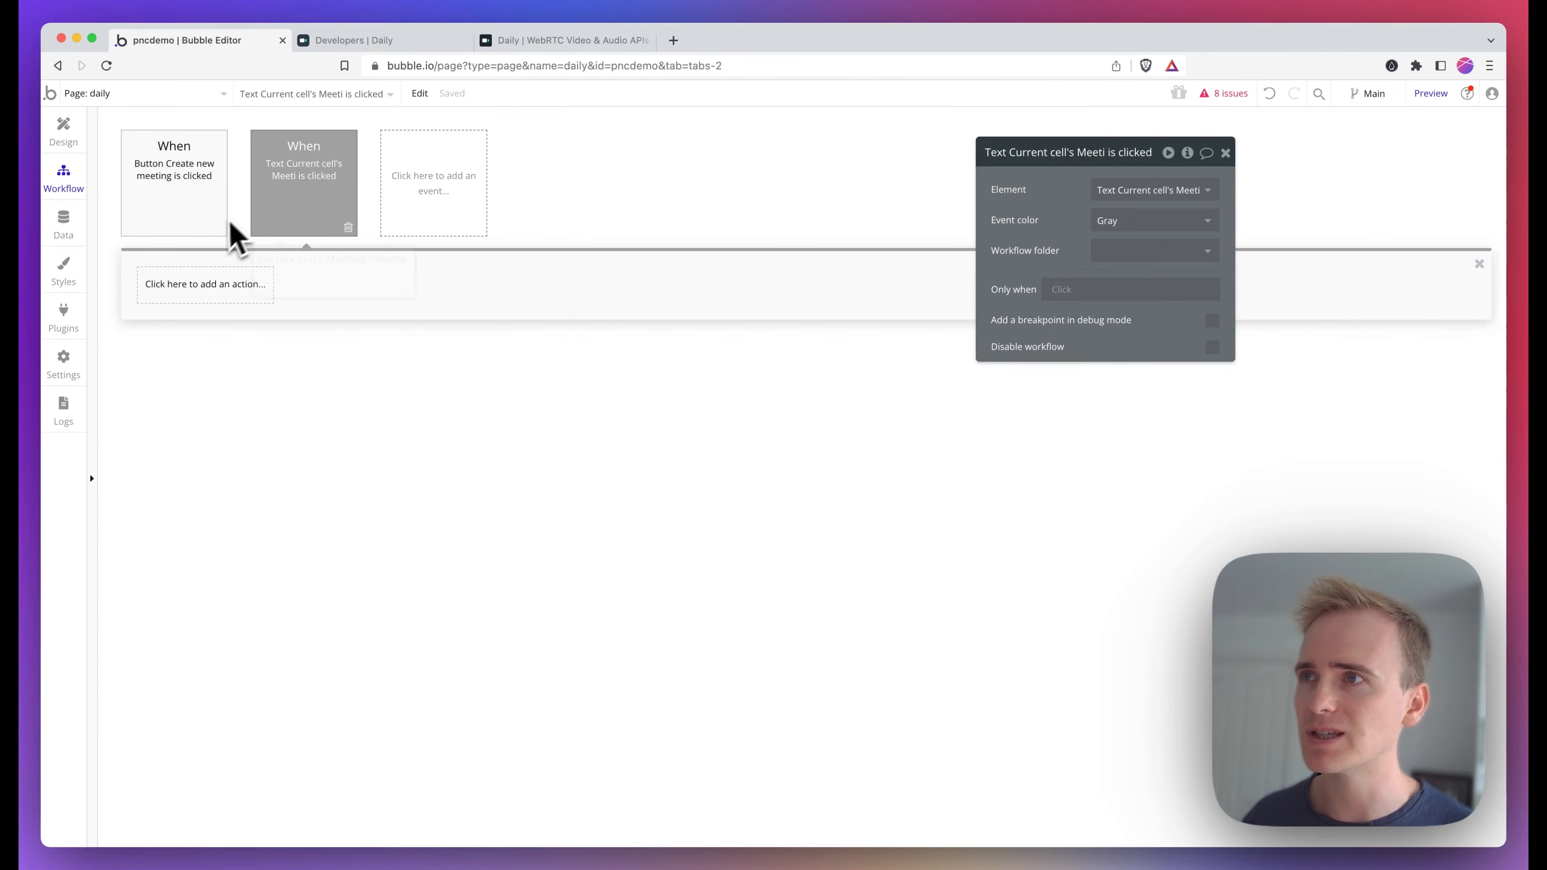
pyautogui.click(220, 285)
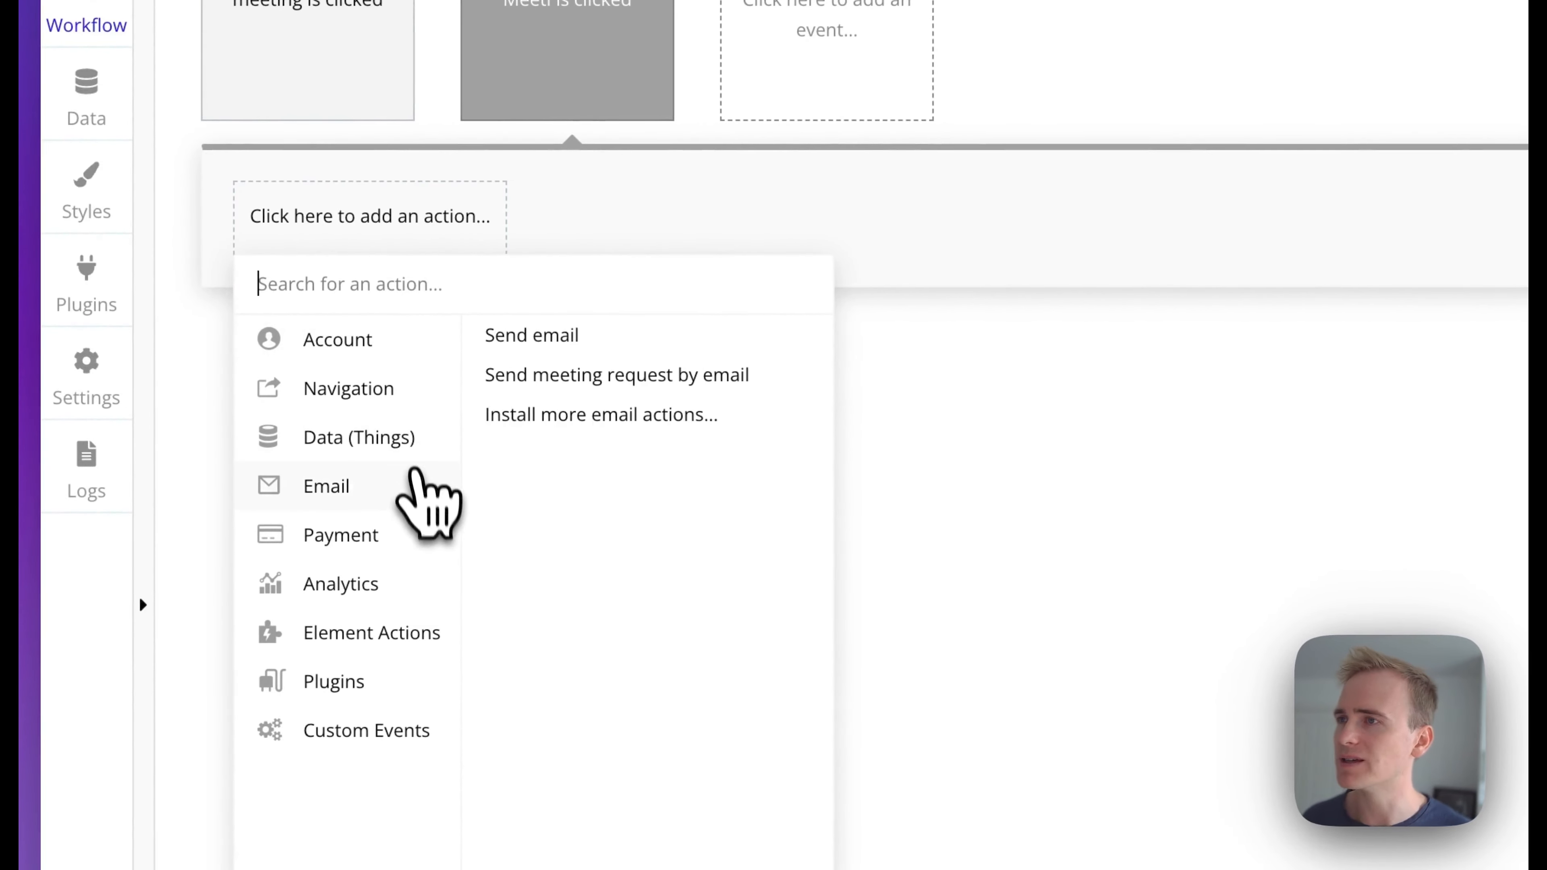
pyautogui.moveTo(377, 681)
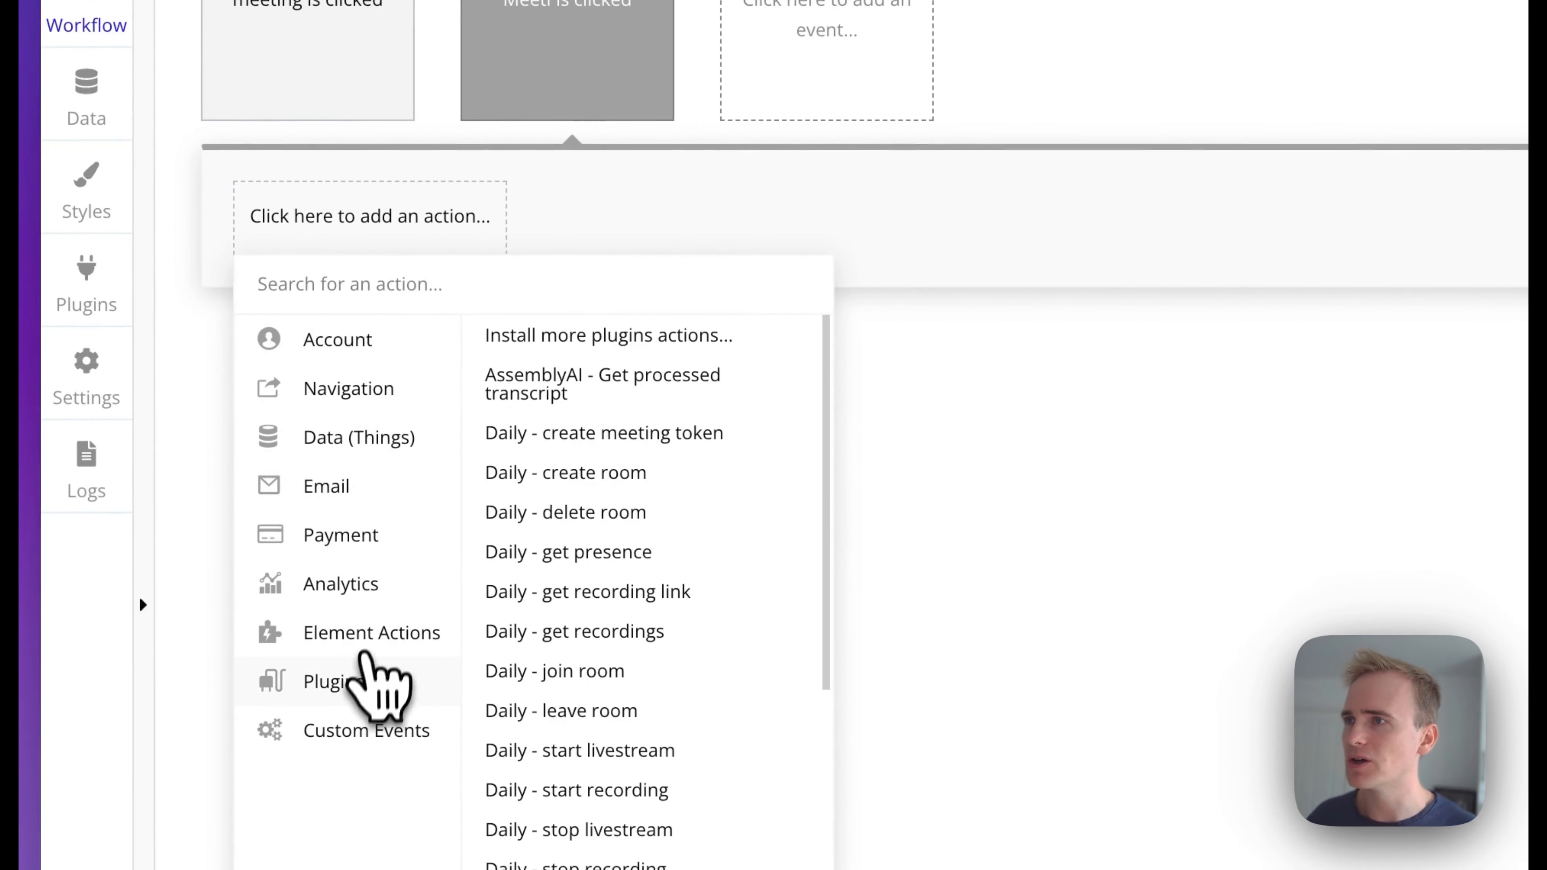
pyautogui.click(636, 673)
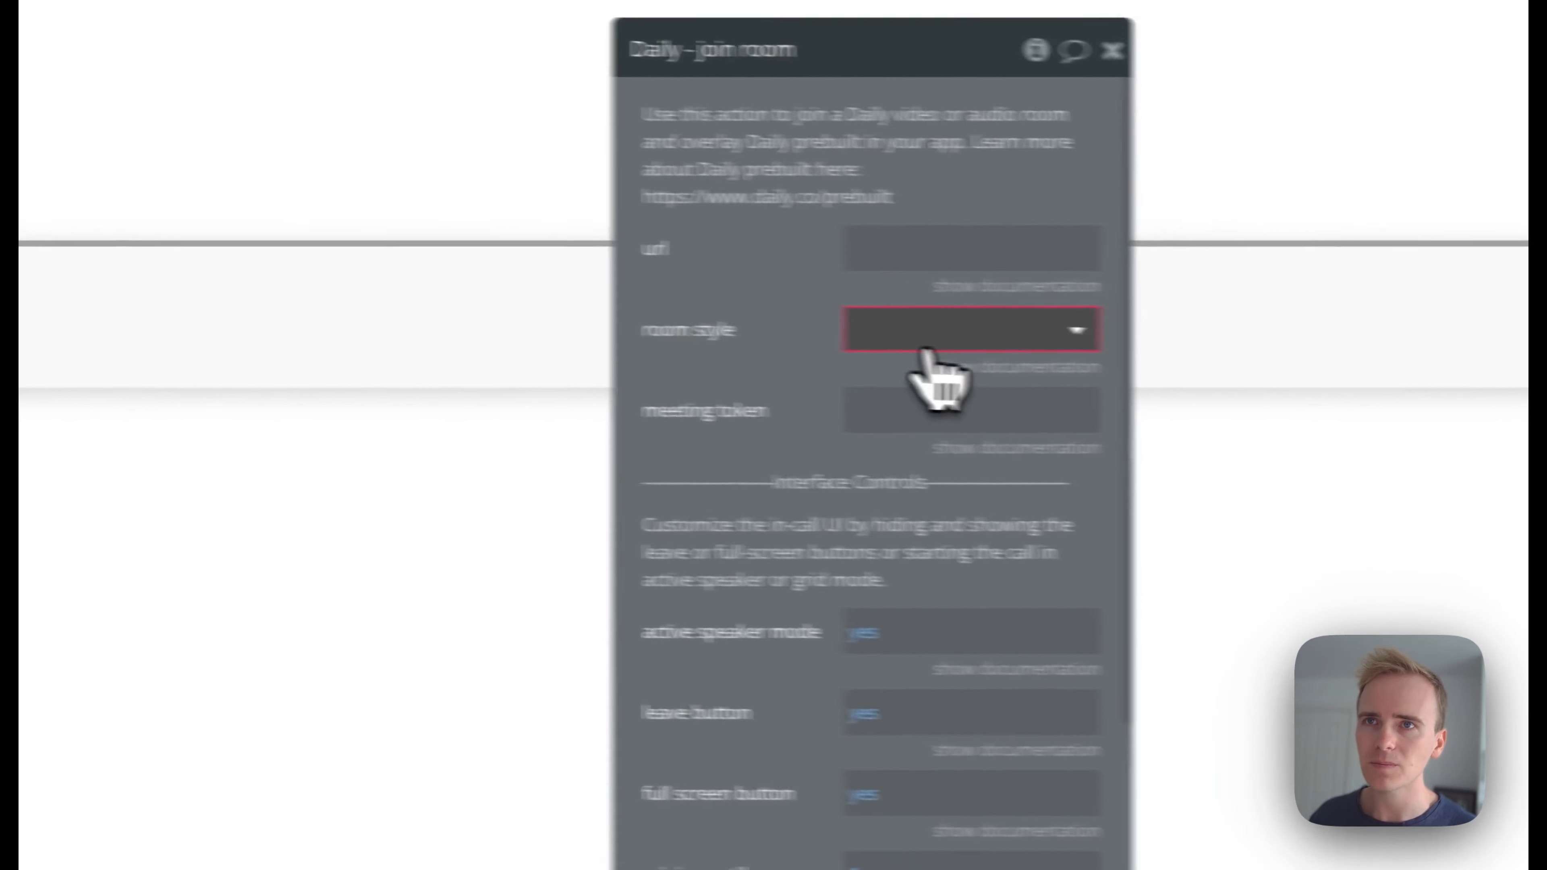
# Set the join room action's room style to custom position
pyautogui.click(1522, 334)
pyautogui.click(844, 524)
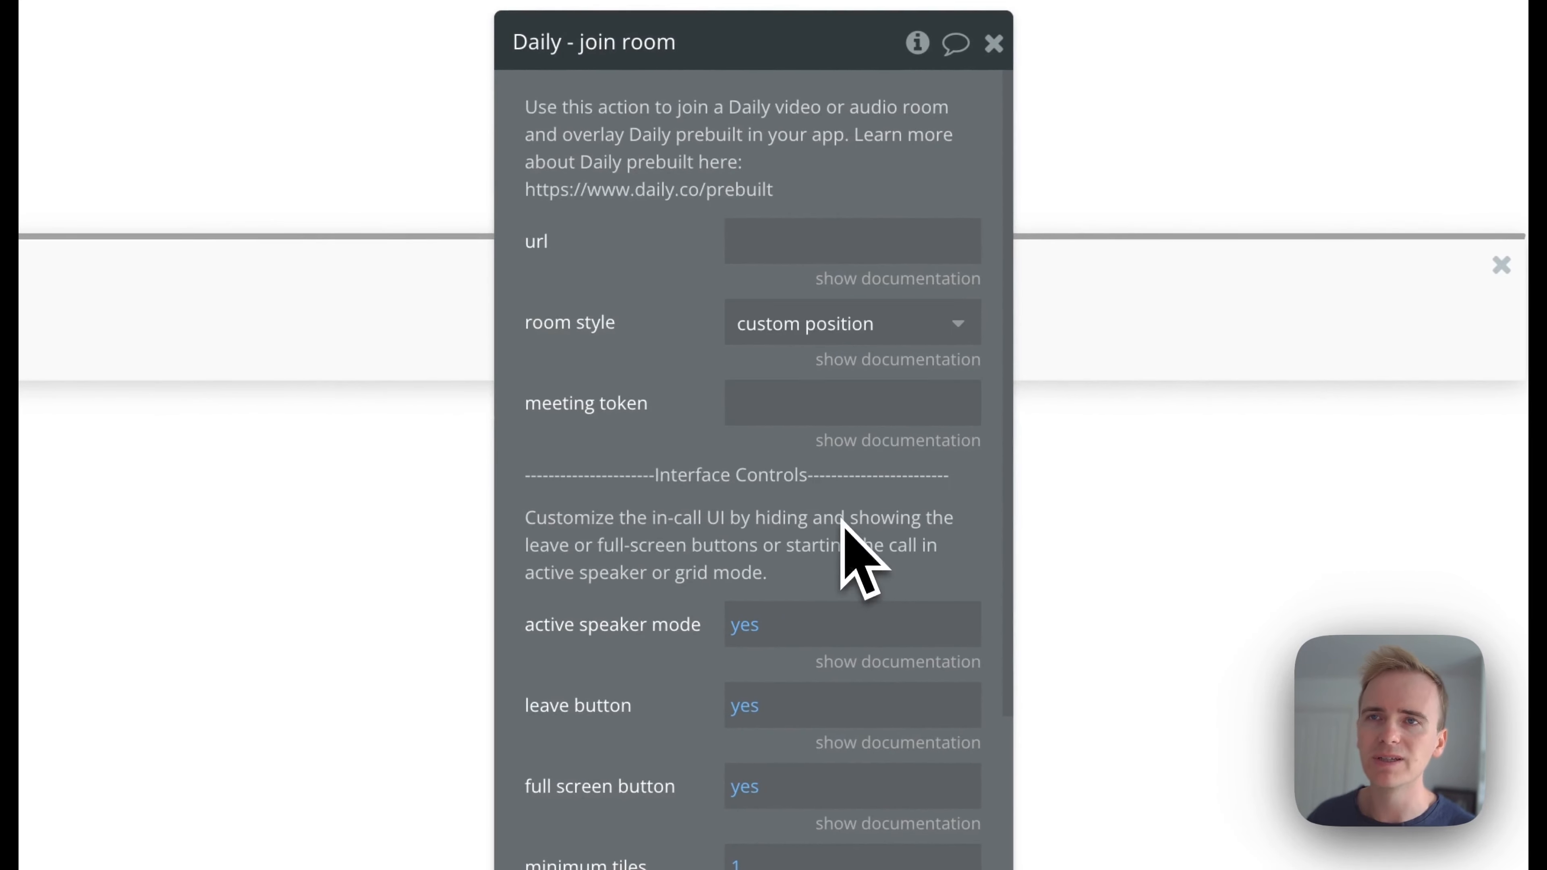
pyautogui.click(734, 323)
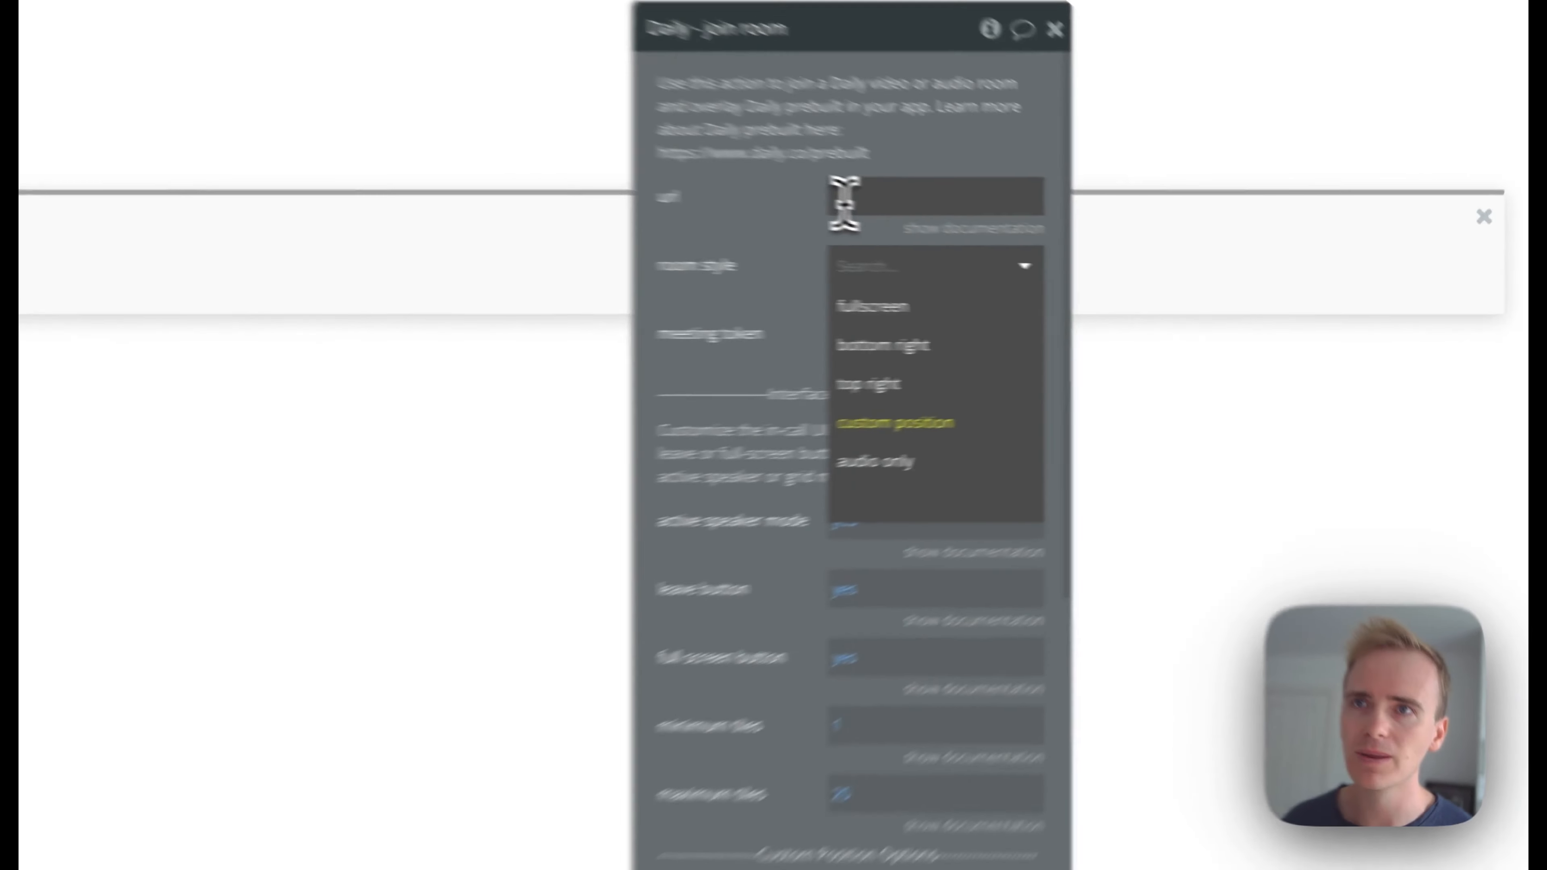
pyautogui.click(1104, 254)
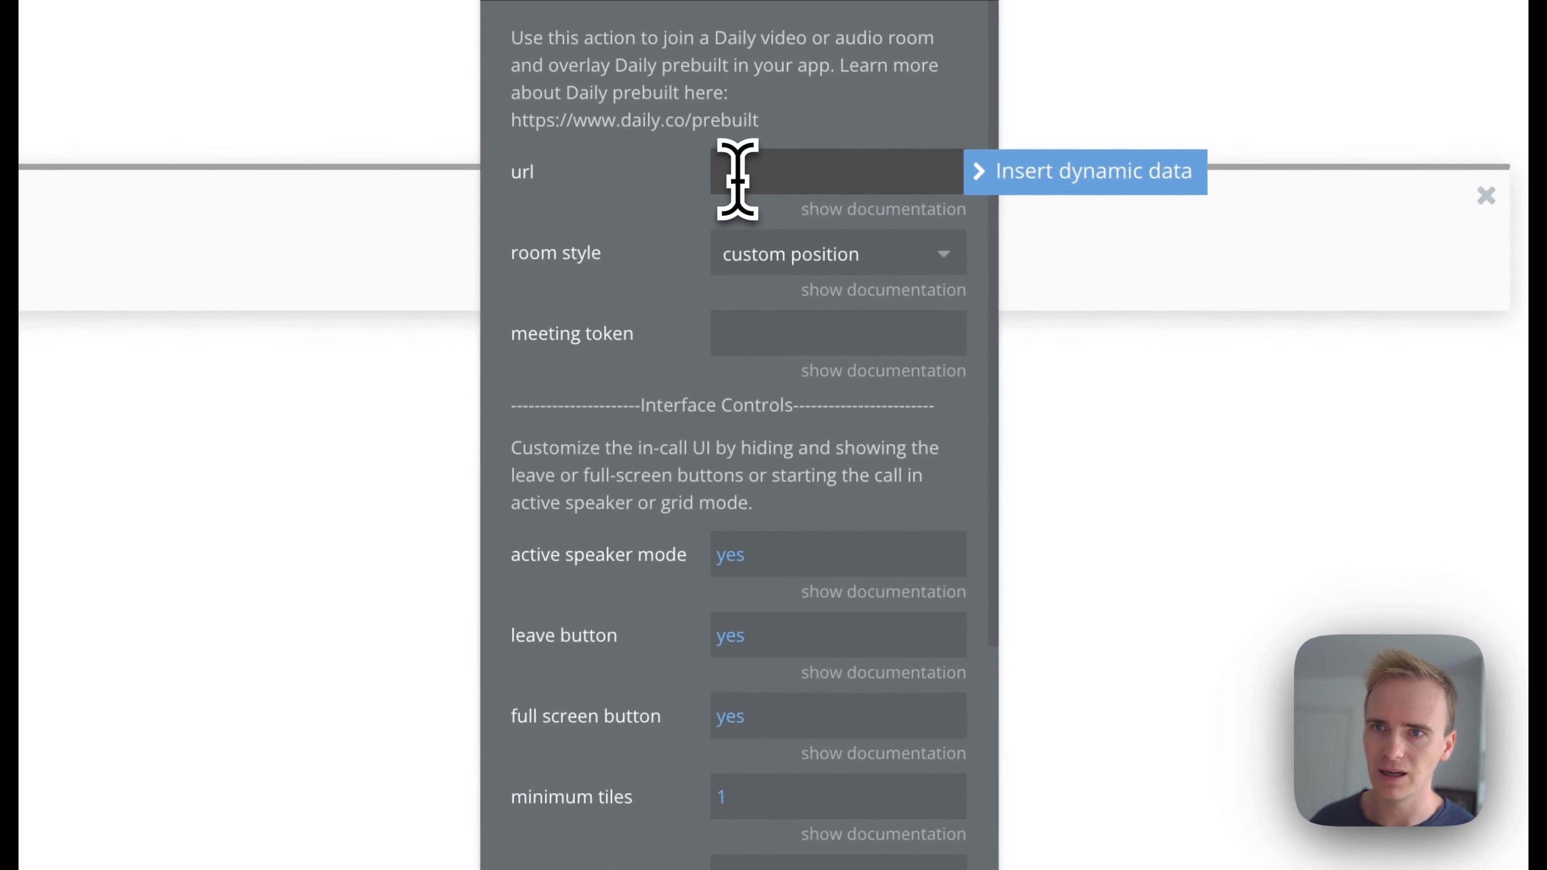
# Set the join room action's element ID to video
pyautogui.scroll(-8, 829, 588)
pyautogui.click(771, 587)
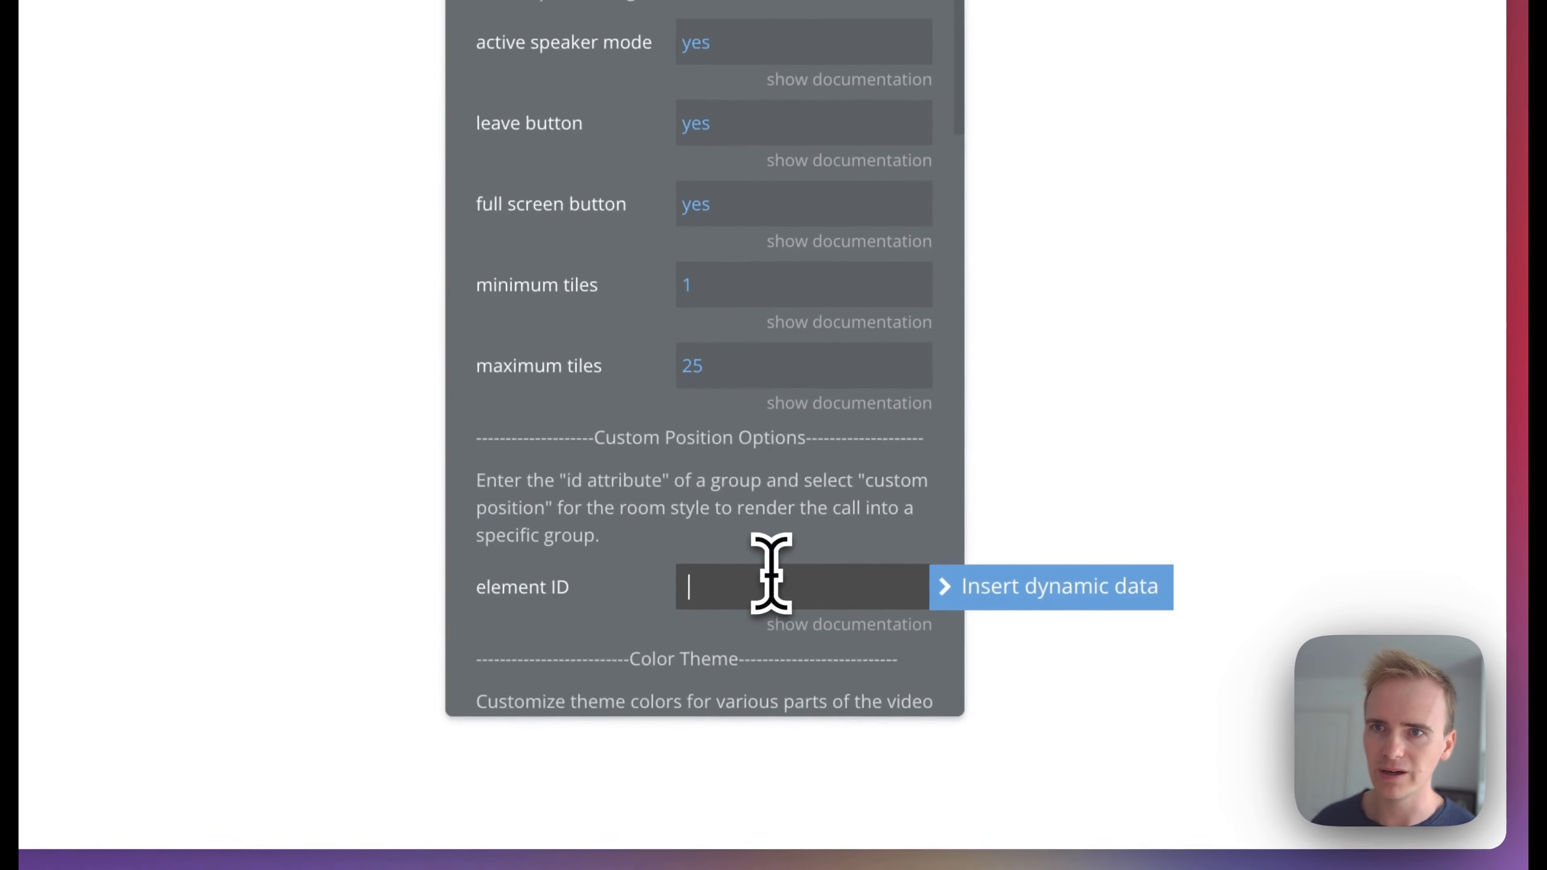
pyautogui.scroll(-2, 768, 573)
pyautogui.write('video')
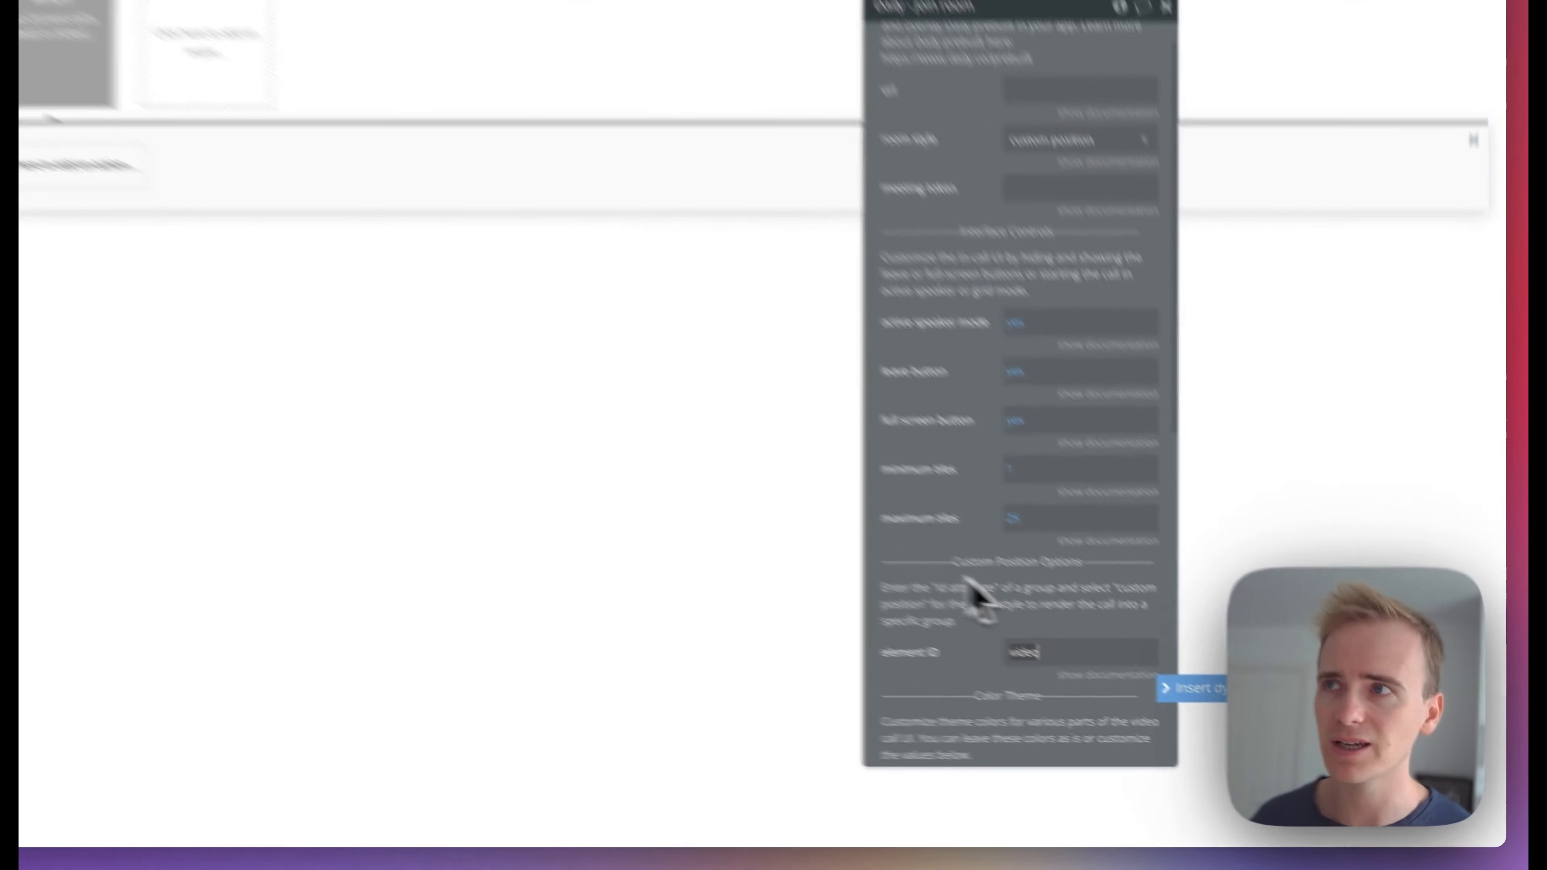
pyautogui.click(492, 350)
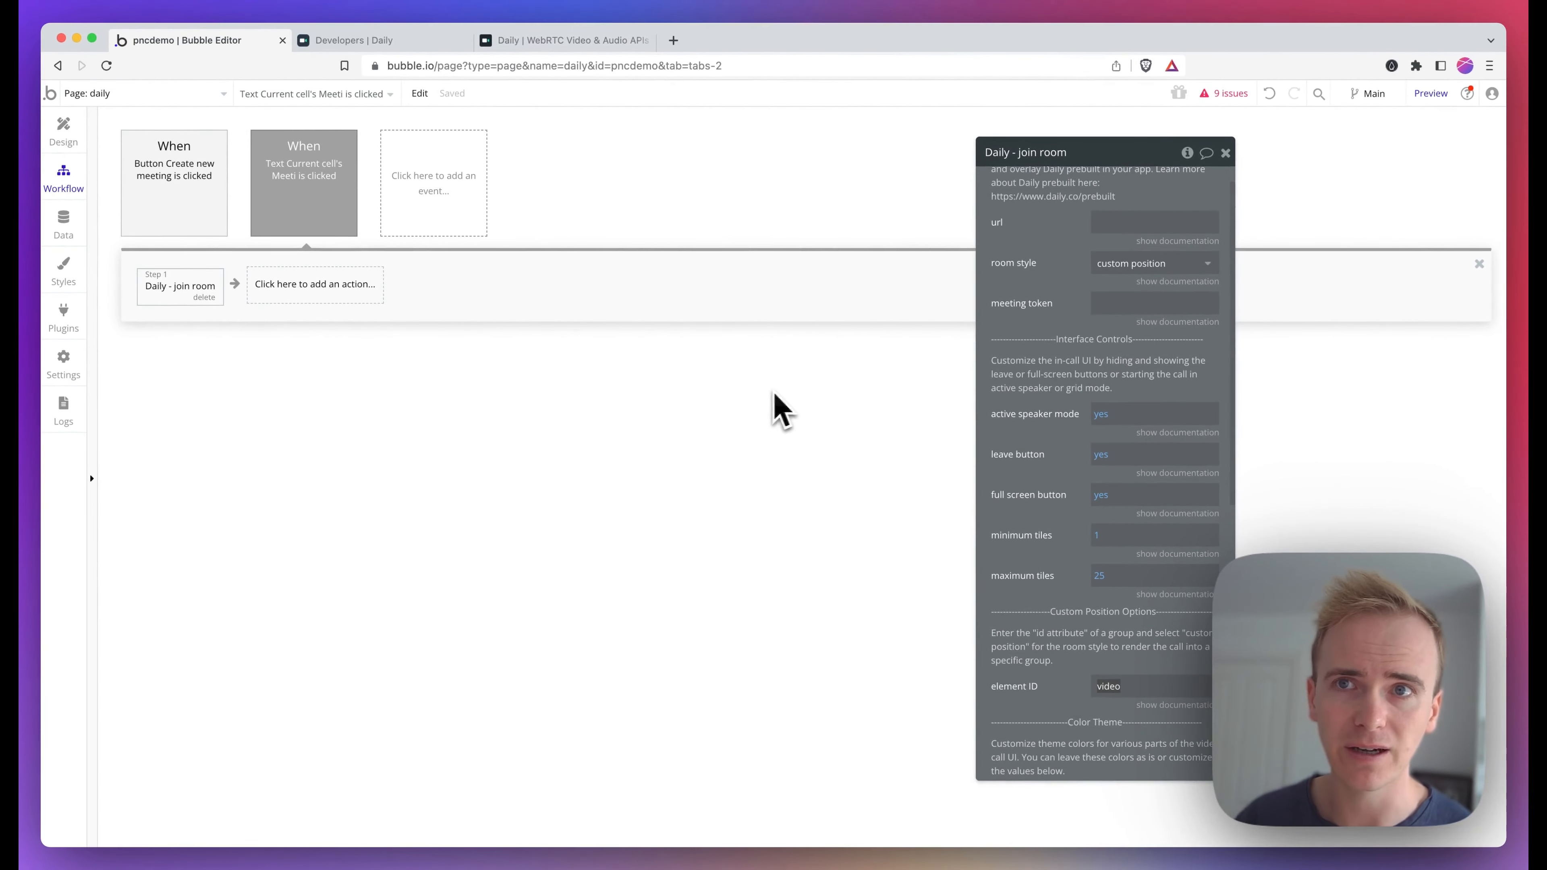
pyautogui.scroll(1, 1081, 438)
pyautogui.click(1124, 250)
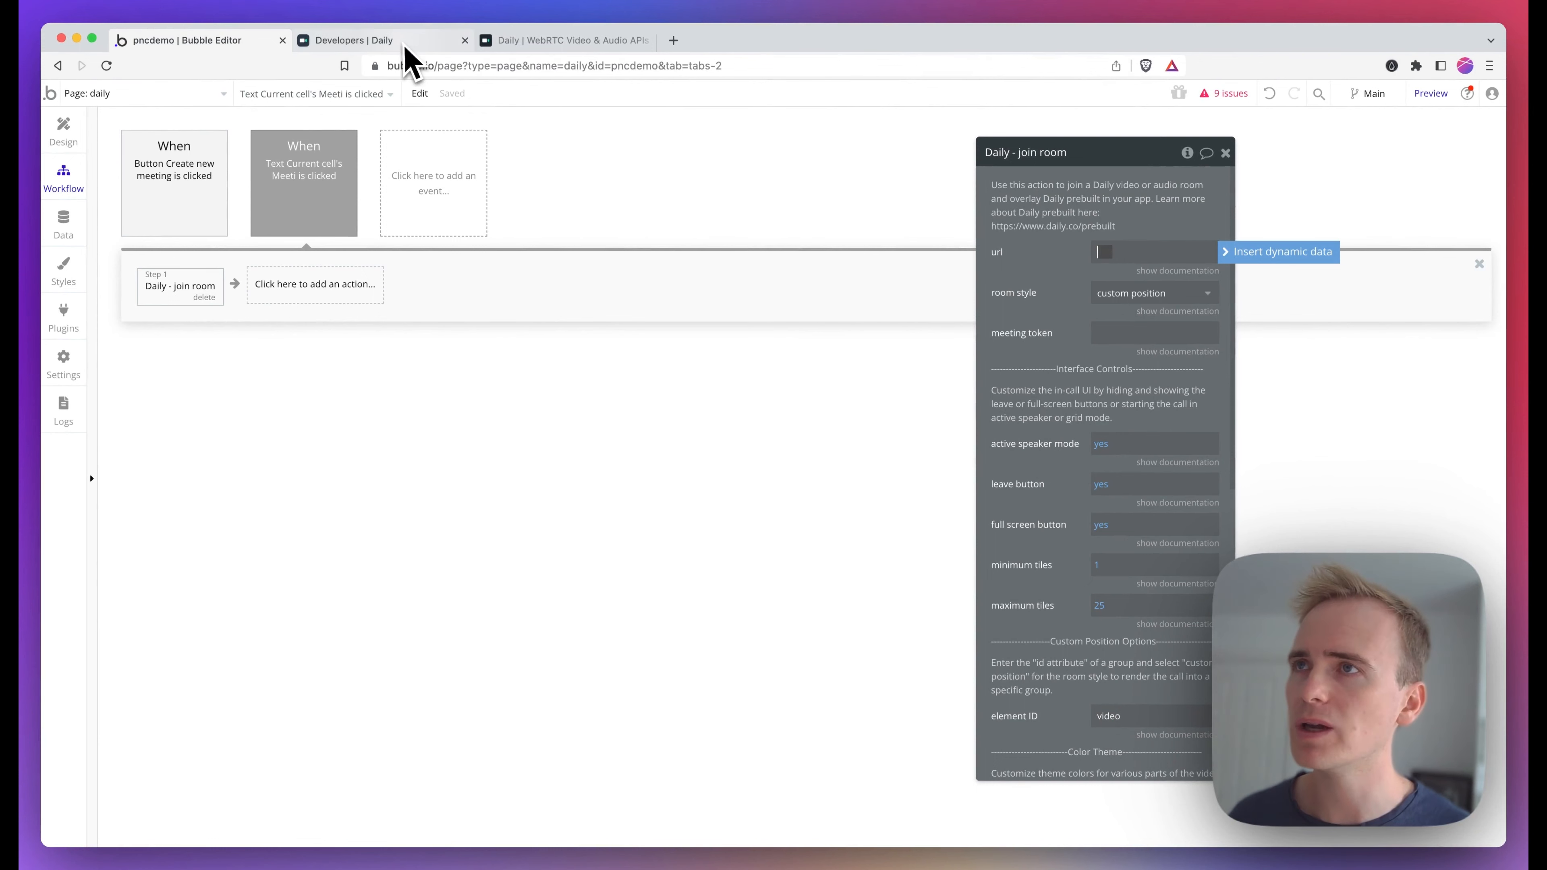
pyautogui.click(365, 41)
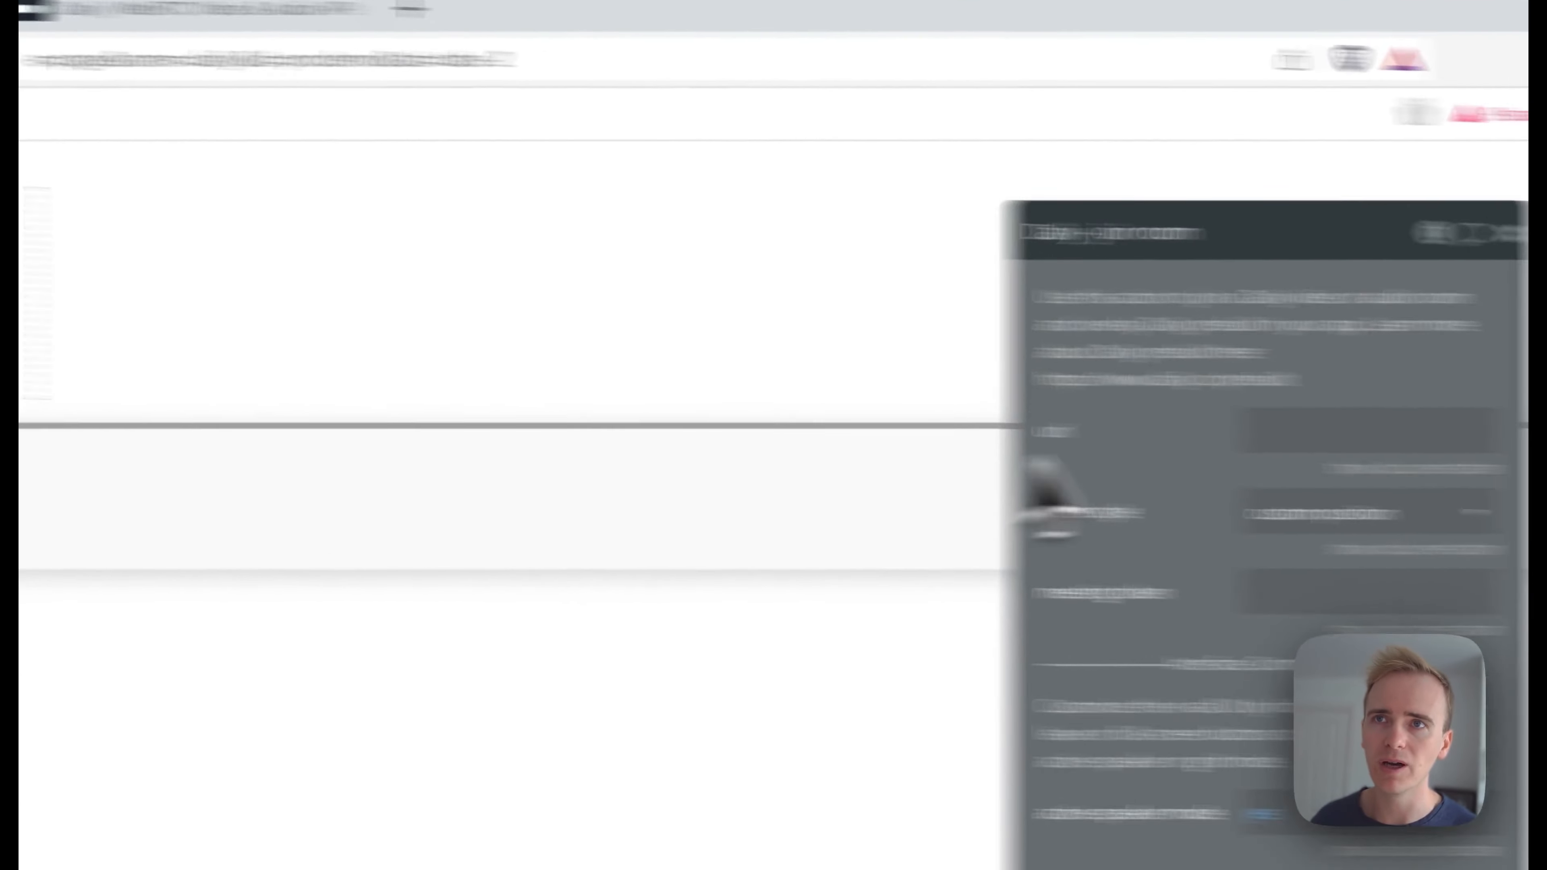
pyautogui.click(1110, 253)
pyautogui.write('http')
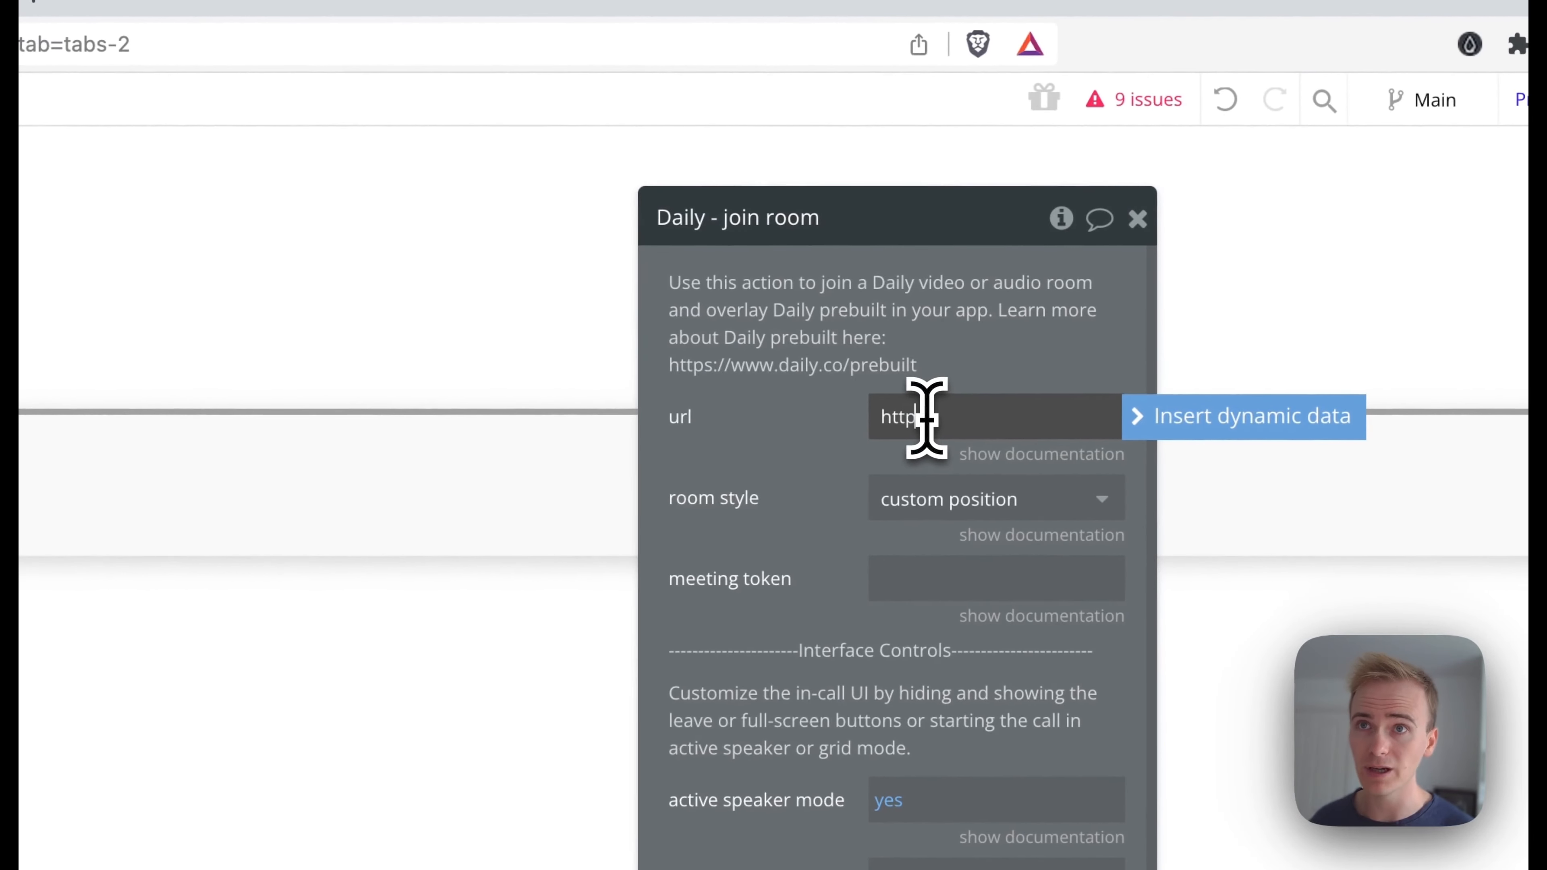
pyautogui.write('s://pnc.daily.co/')
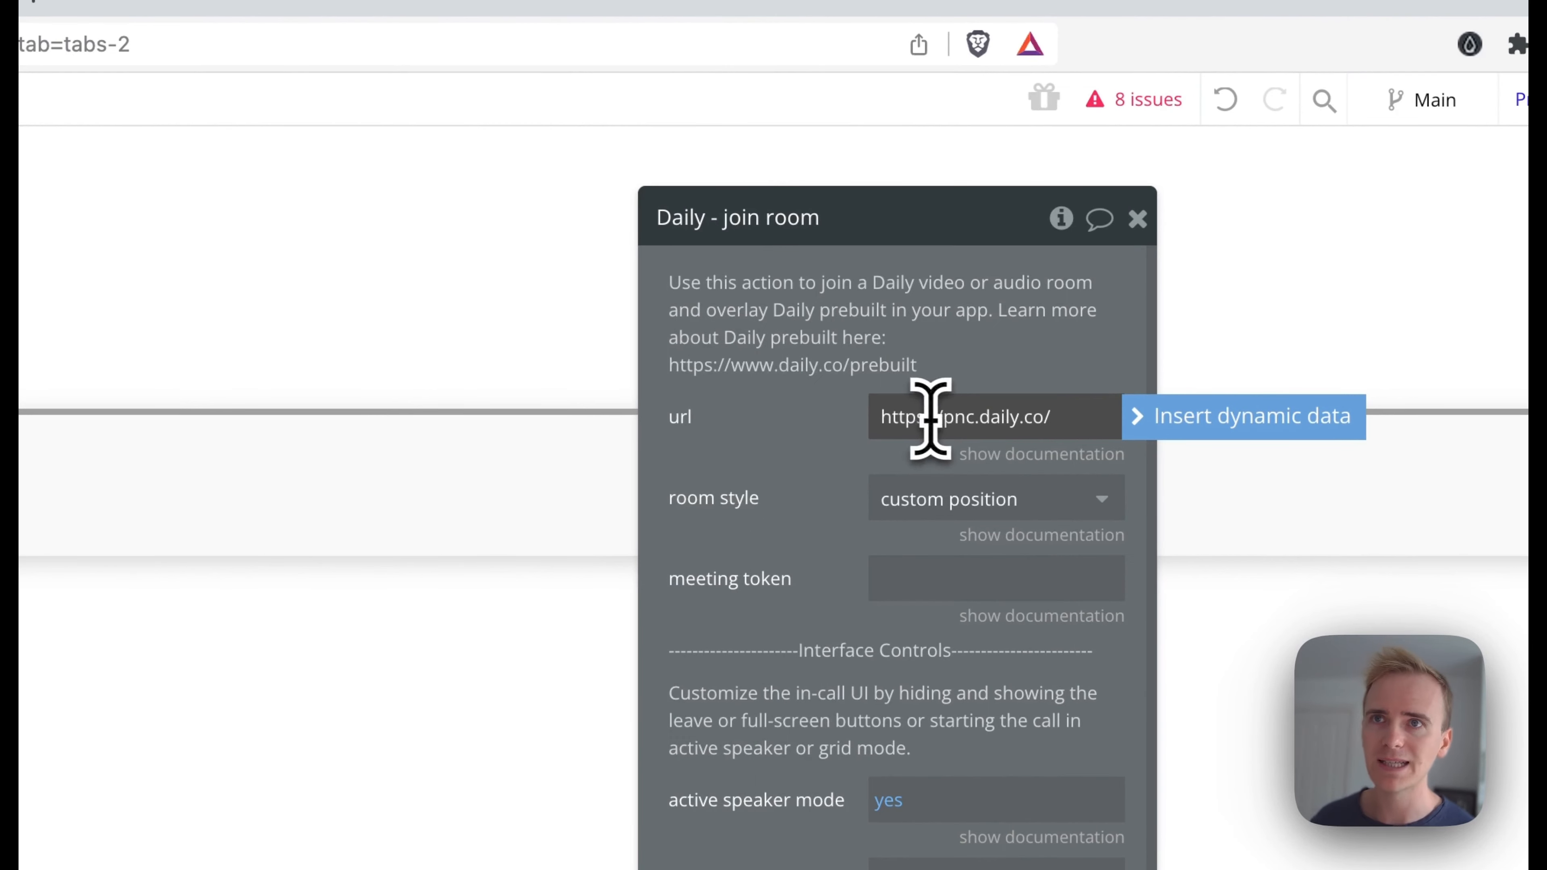
# Append the current cell's Meeting's Name as dynamic data to the url
pyautogui.click(1016, 454)
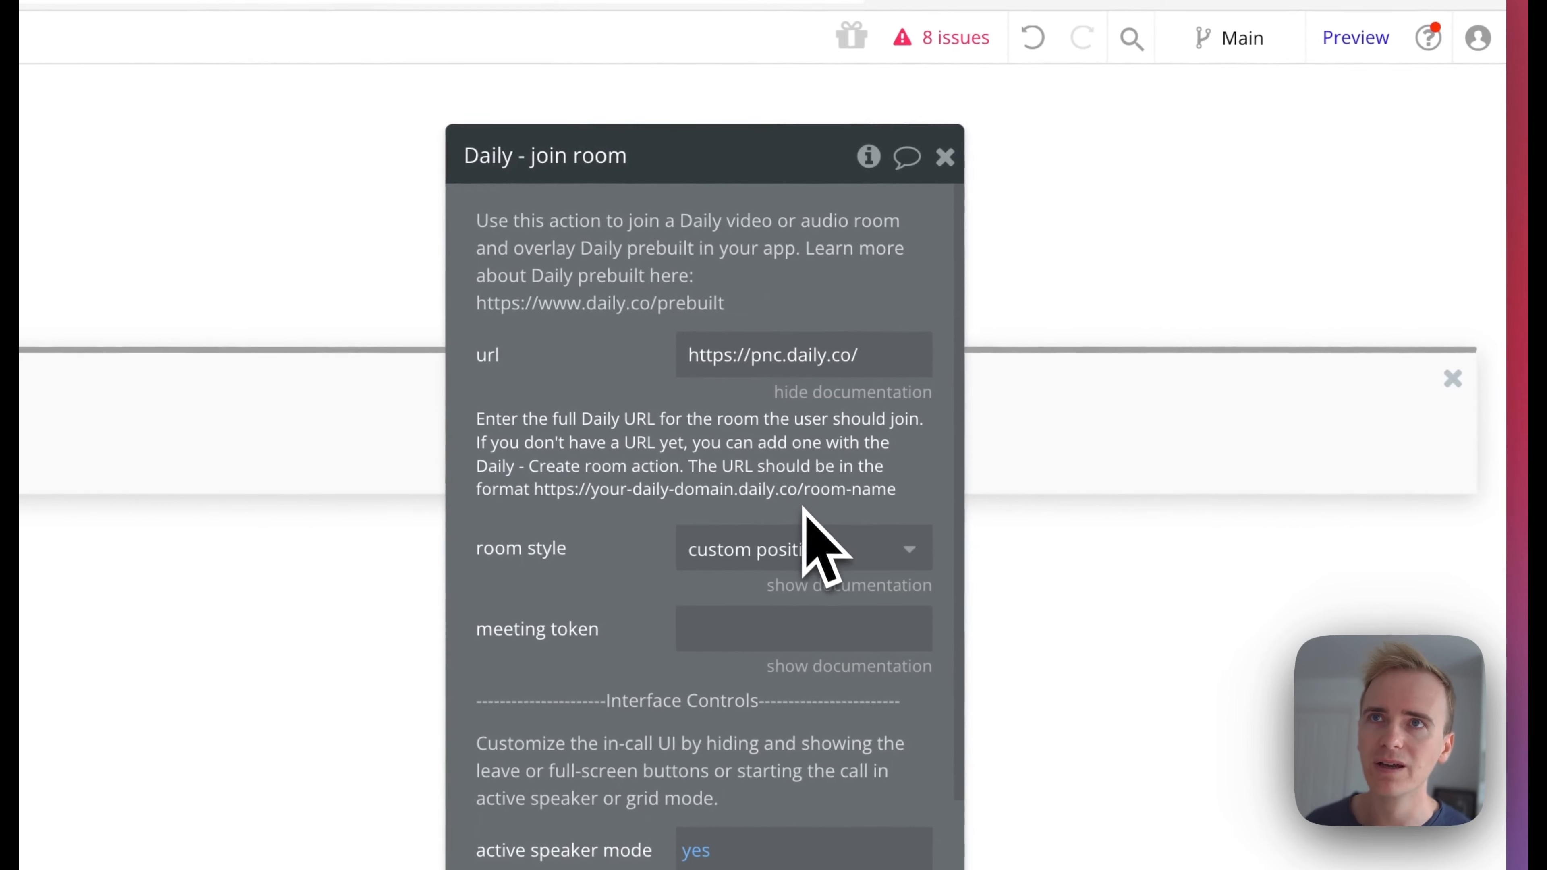
pyautogui.click(860, 359)
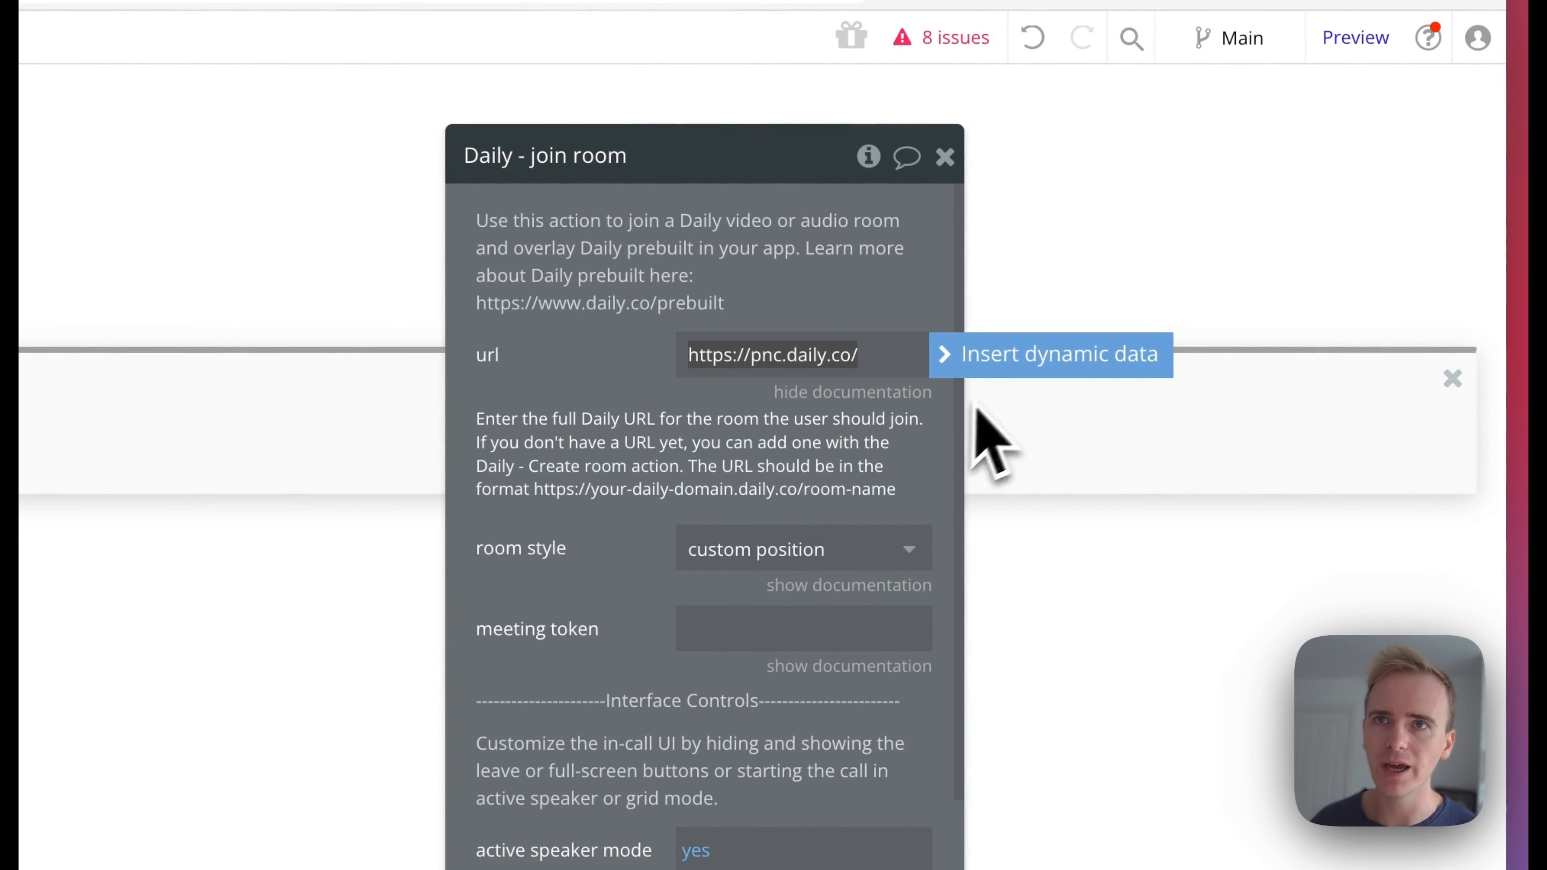
pyautogui.click(986, 359)
pyautogui.click(832, 513)
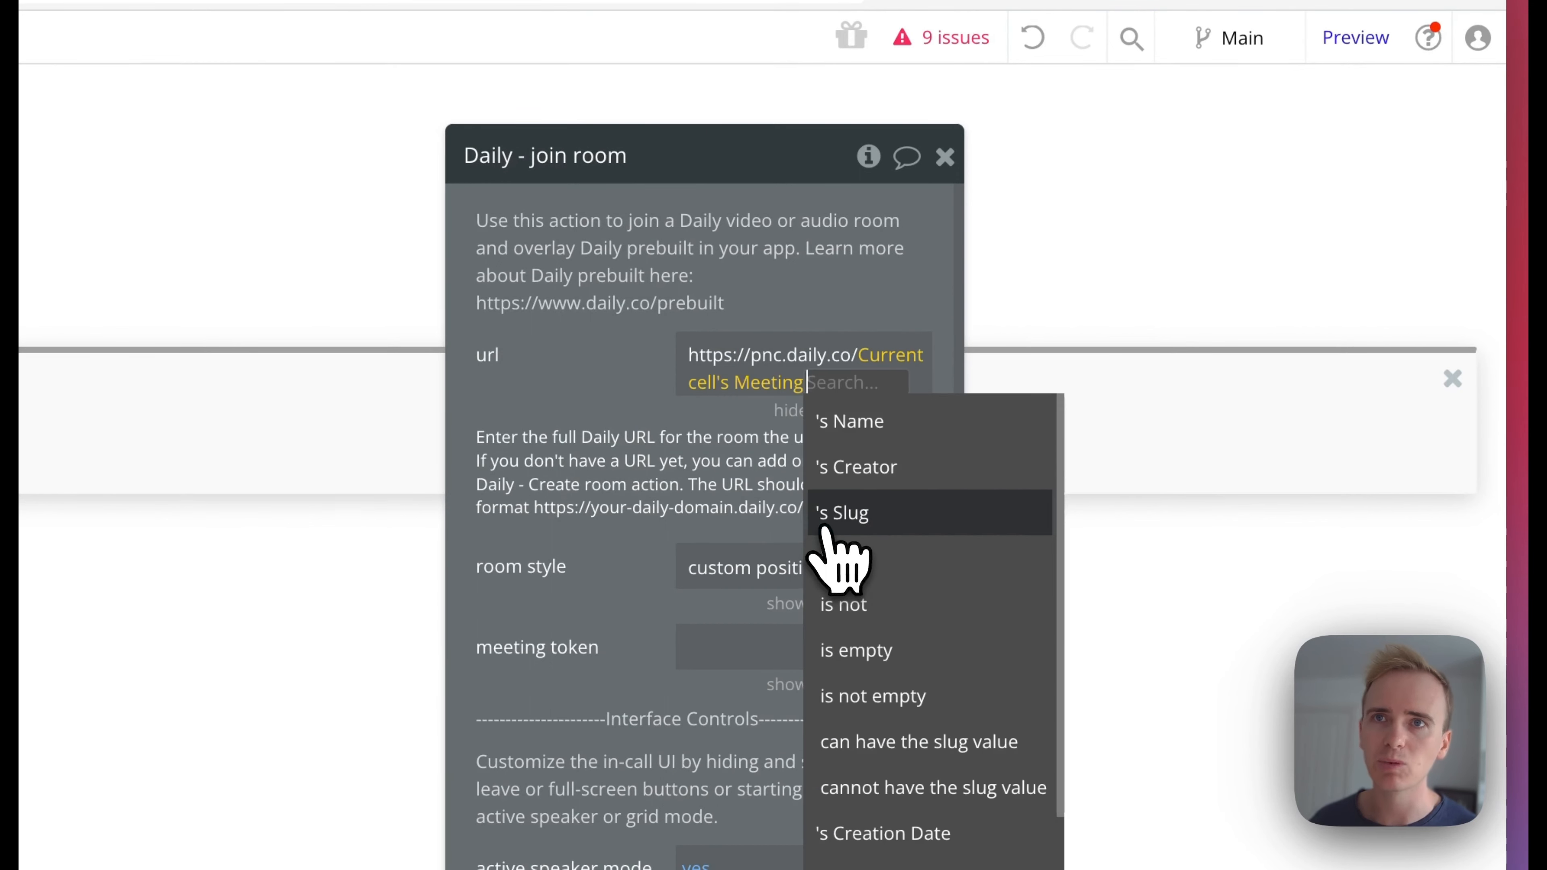
pyautogui.click(920, 421)
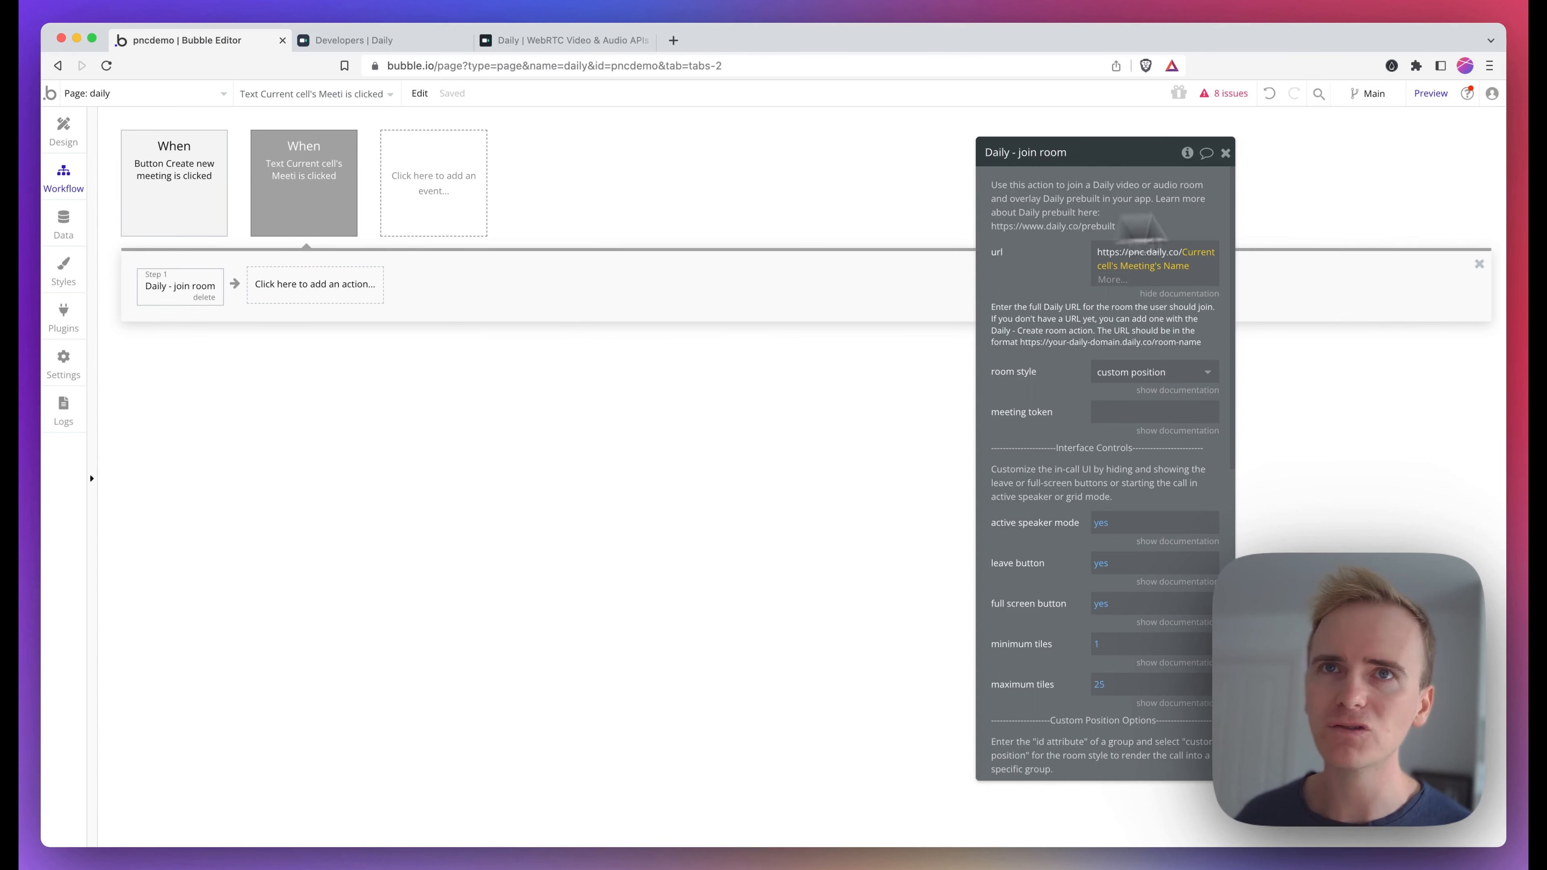
# Preview the page and create a new meeting from it
pyautogui.click(1431, 95)
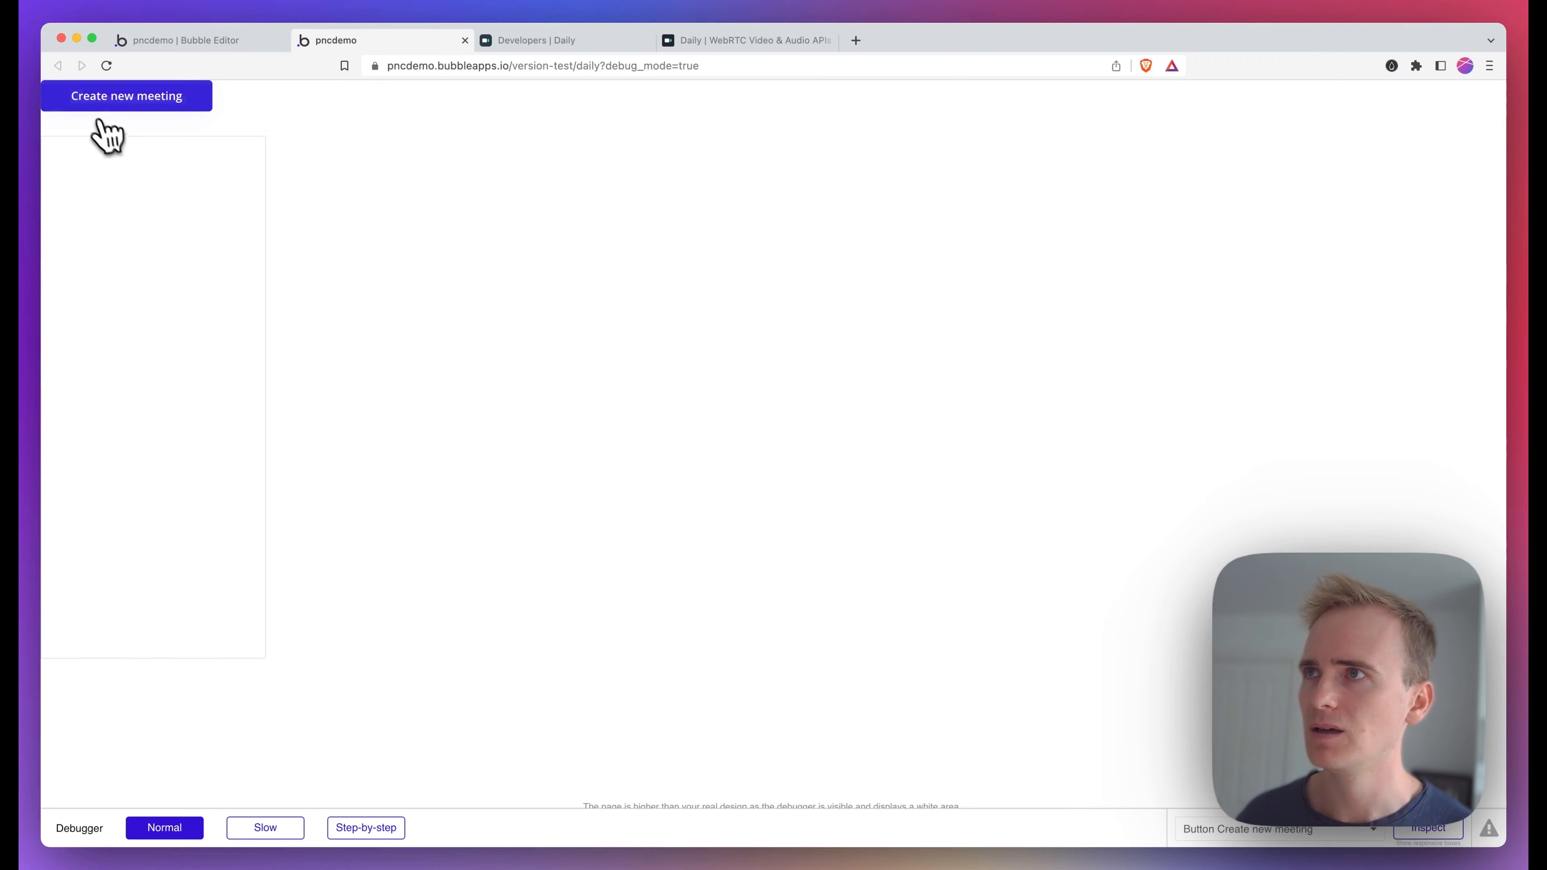
pyautogui.click(137, 105)
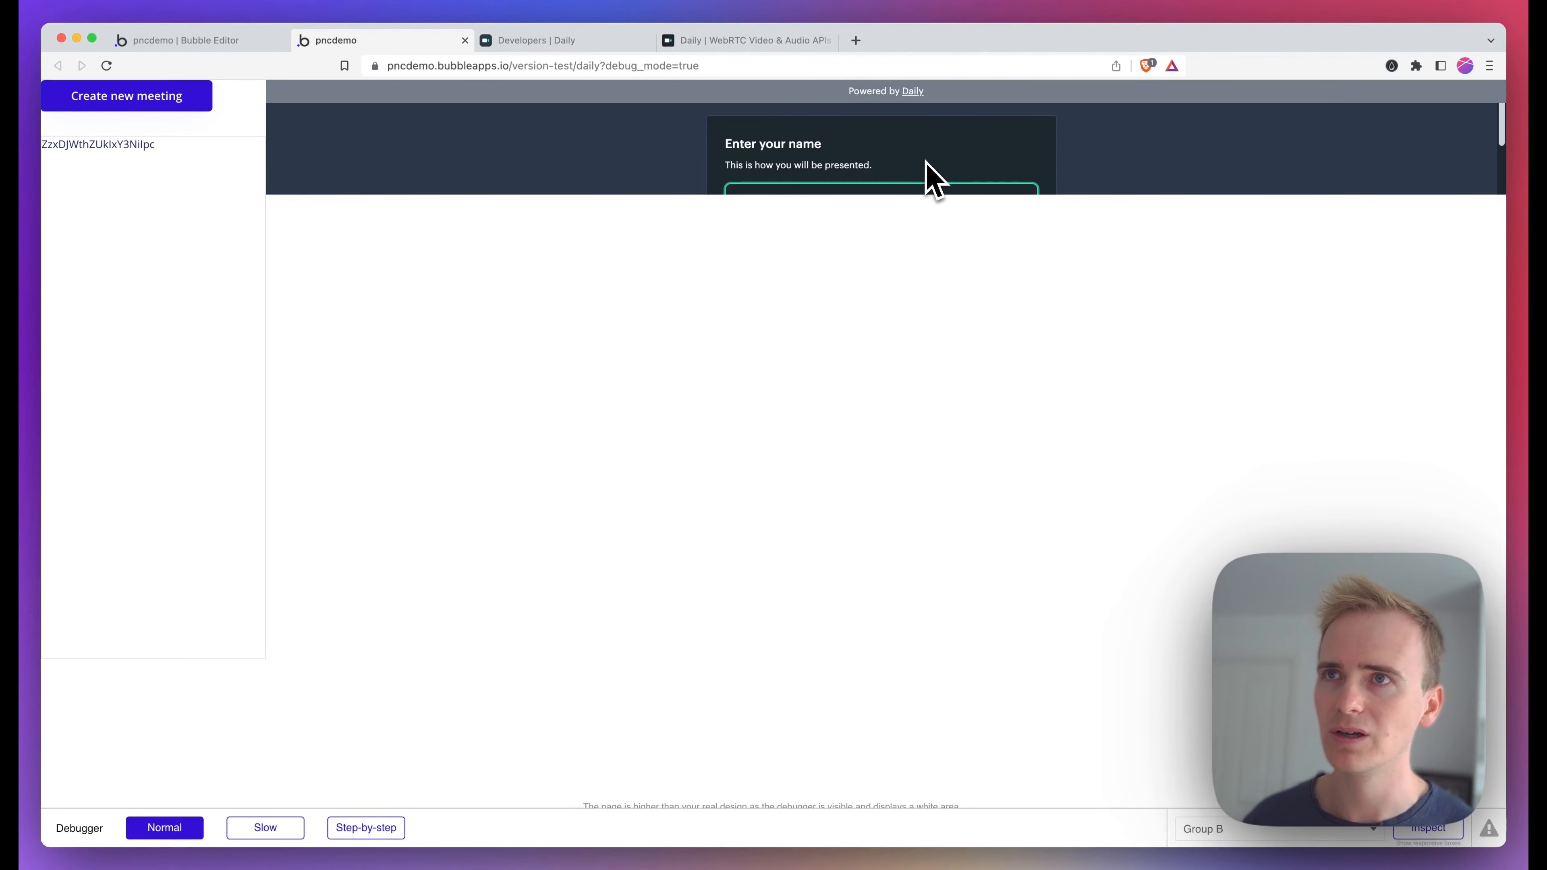
# Review the video group's layout settings in the editor
pyautogui.click(252, 42)
pyautogui.click(63, 129)
pyautogui.click(898, 218)
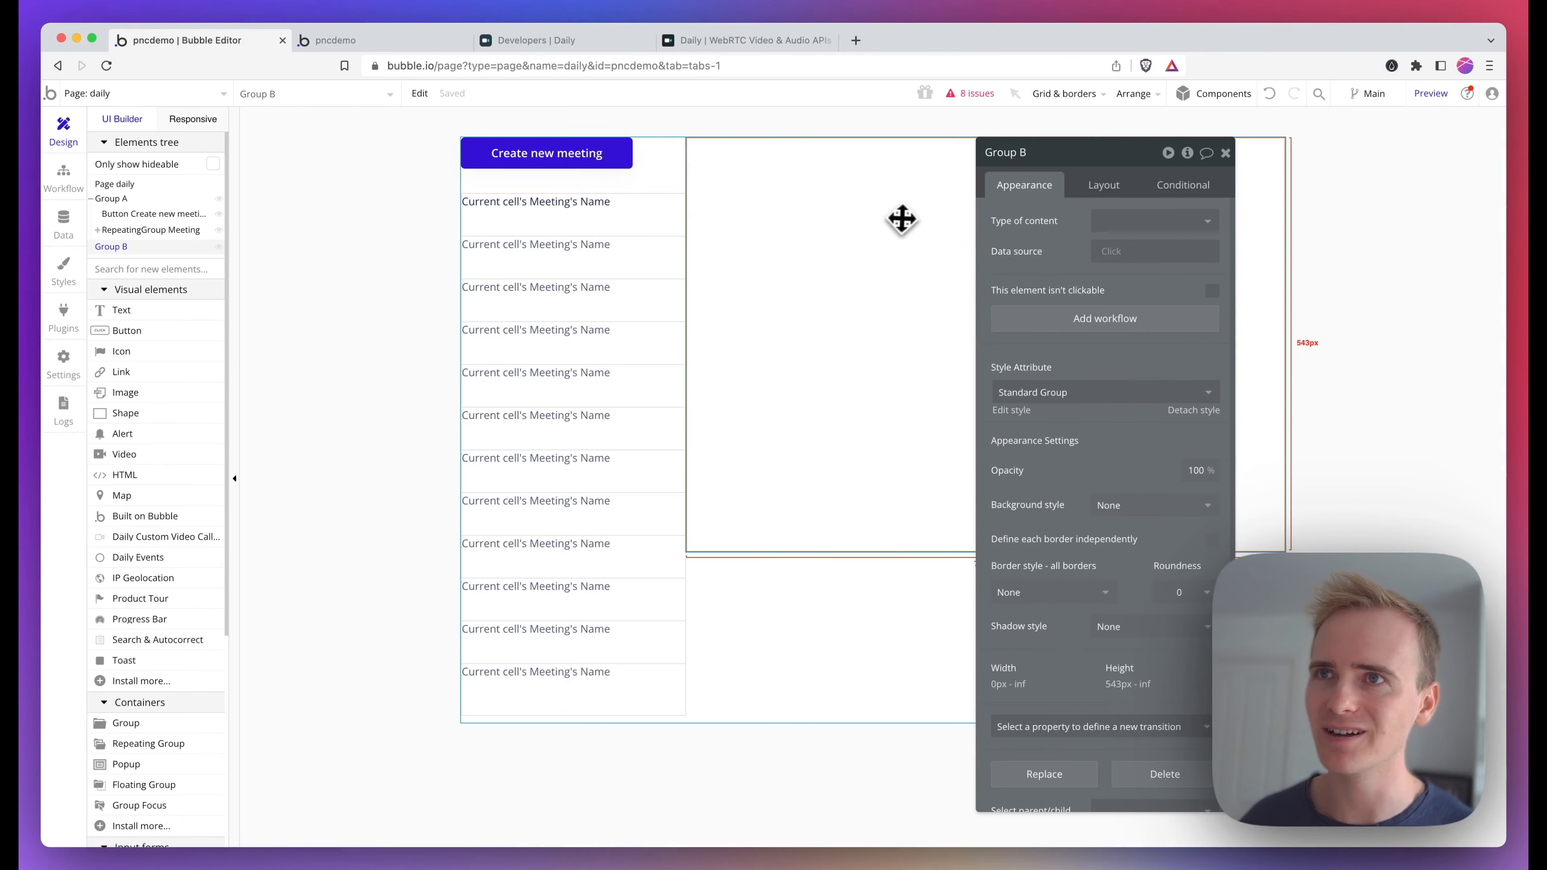
pyautogui.click(1086, 192)
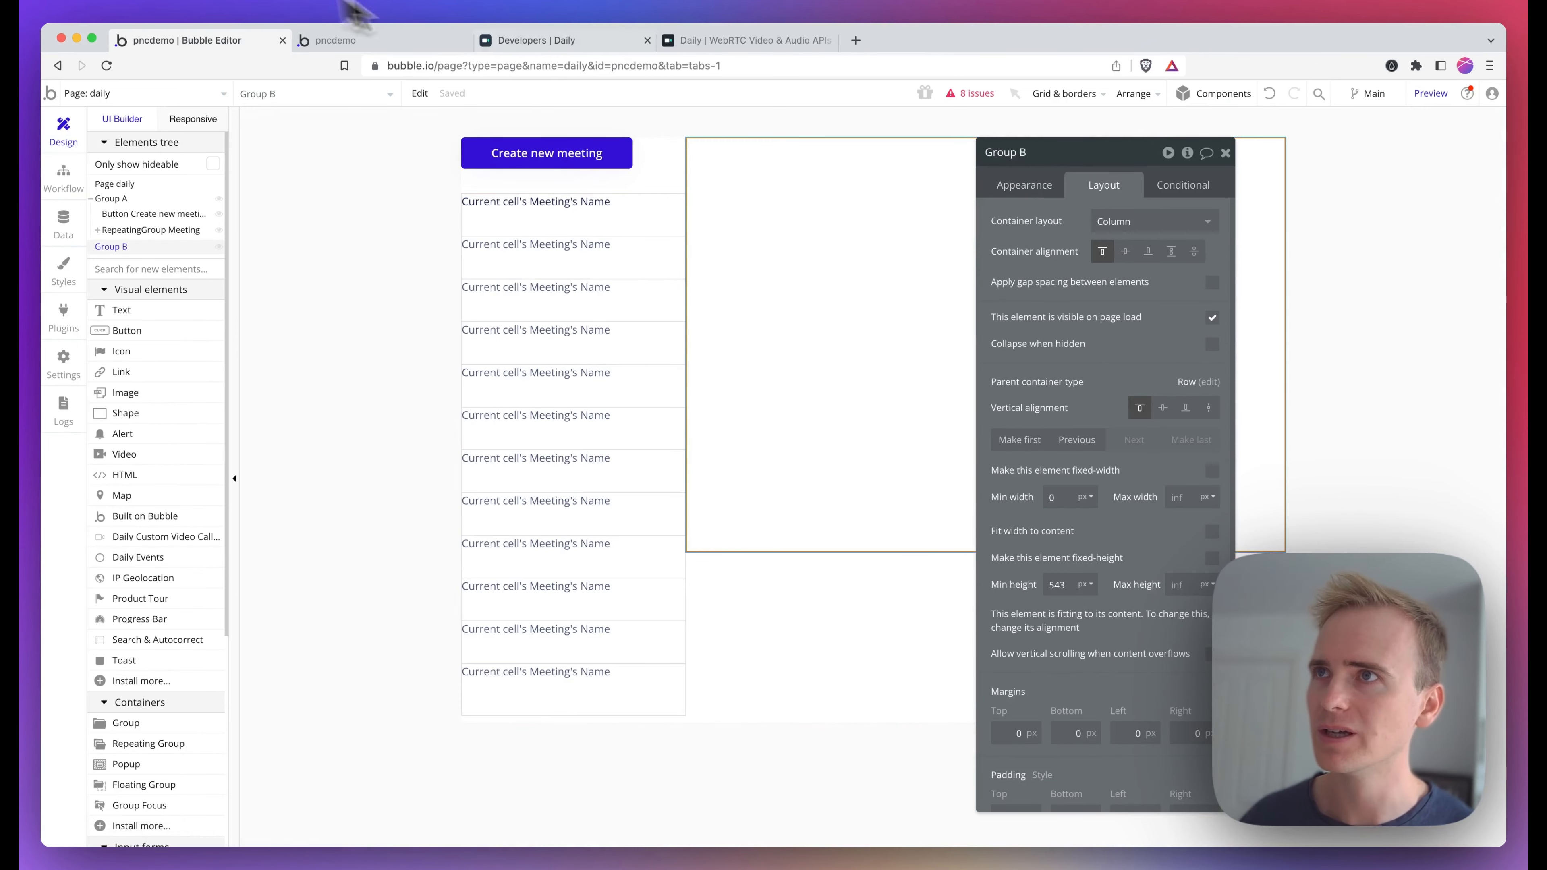
# Preview the page, enter a display name and join the meeting's call in the embedded video group
pyautogui.click(365, 40)
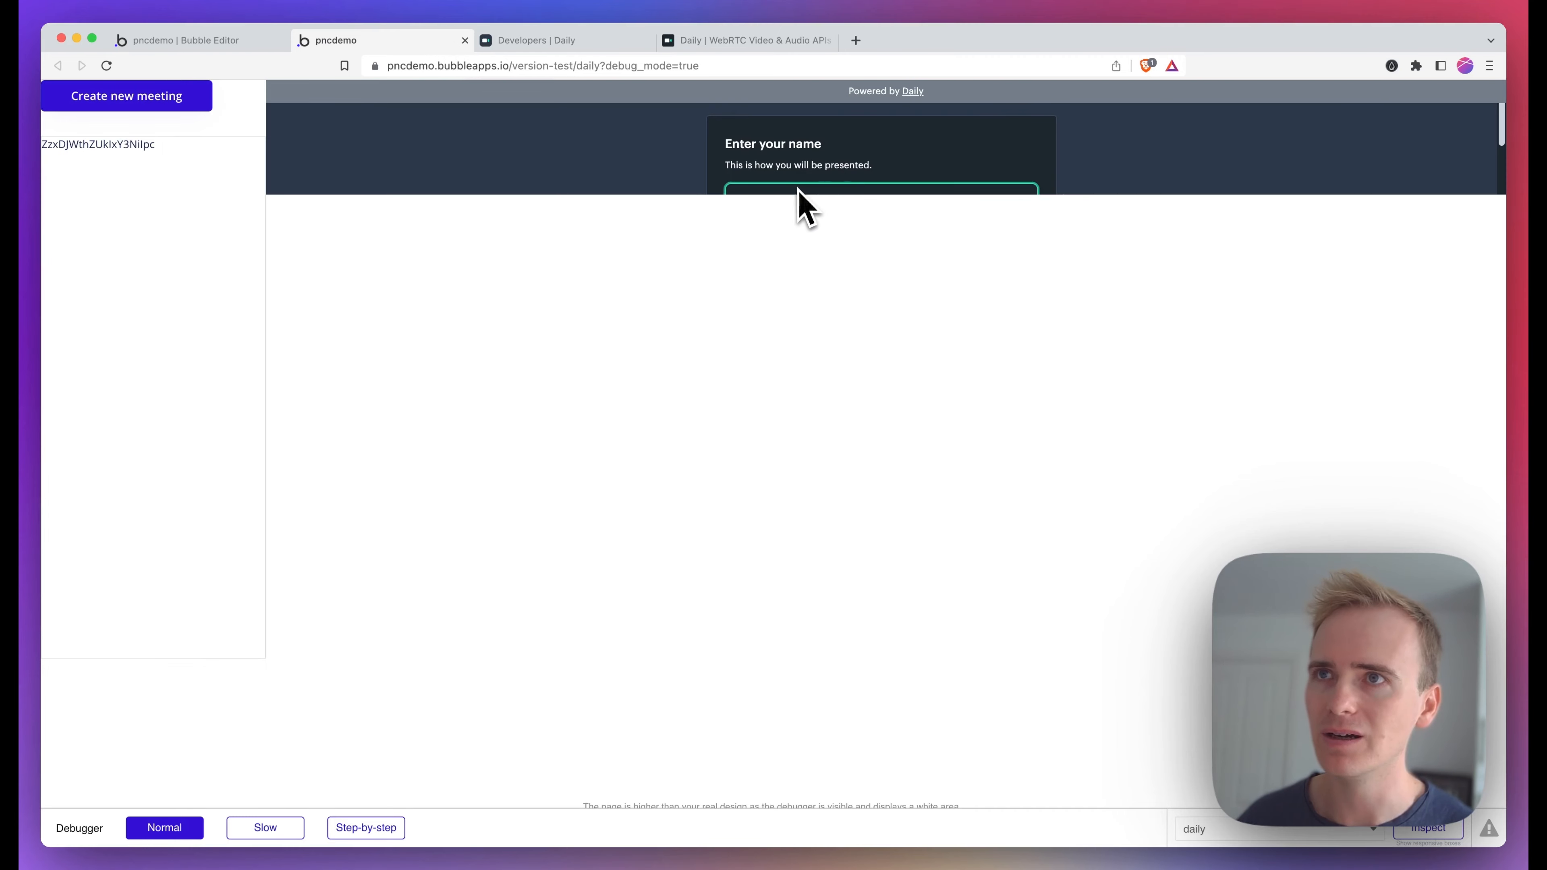
pyautogui.scroll(-2, 798, 189)
pyautogui.scroll(2, 795, 187)
pyautogui.scroll(-1, 792, 187)
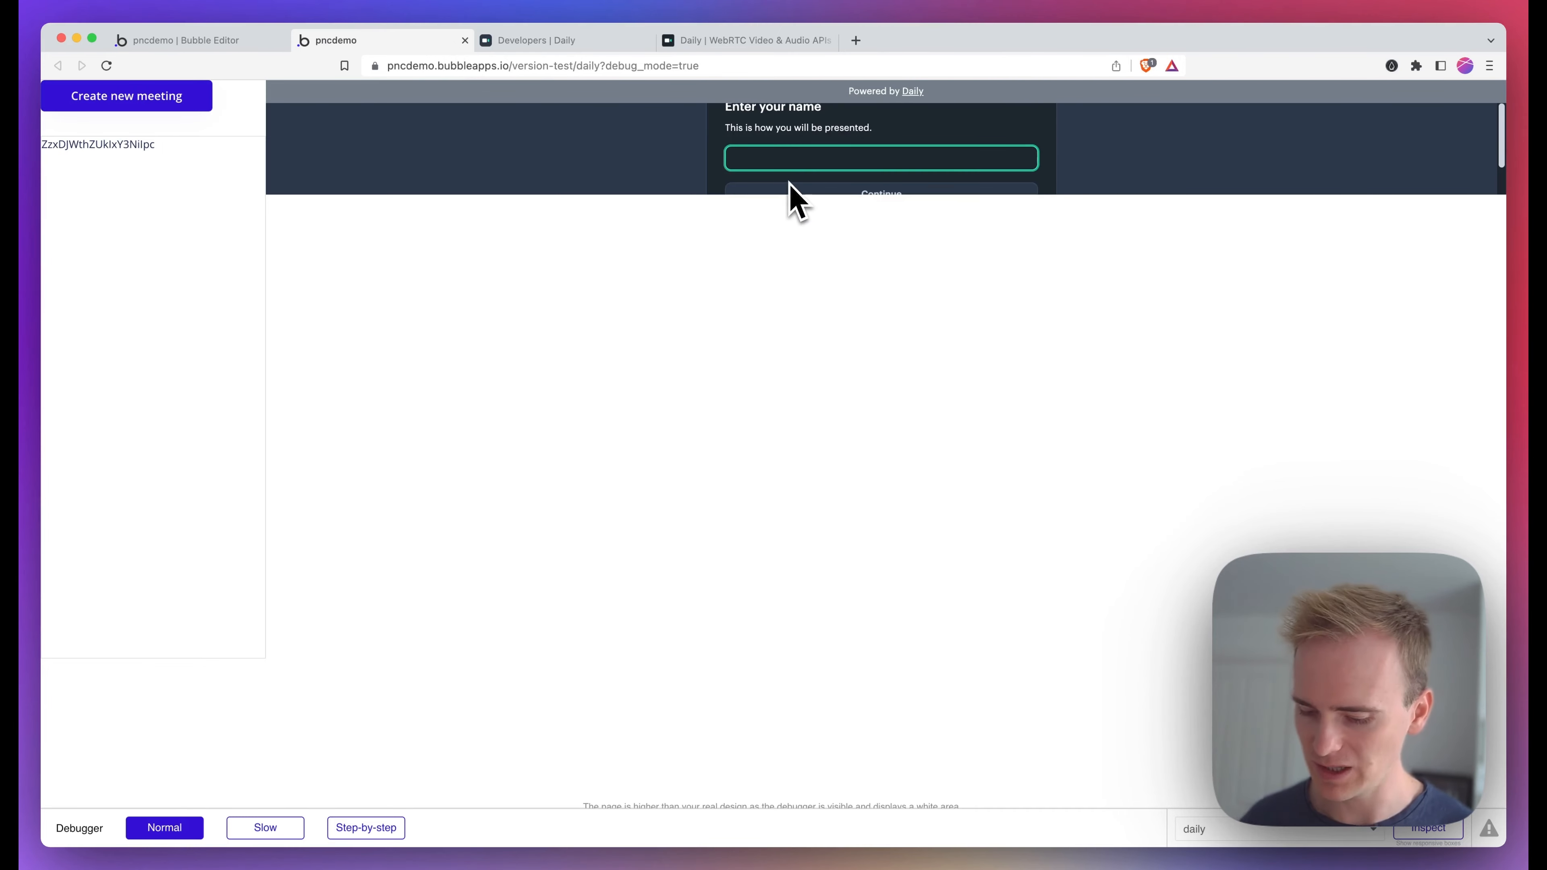
pyautogui.write('Matt')
pyautogui.click(827, 191)
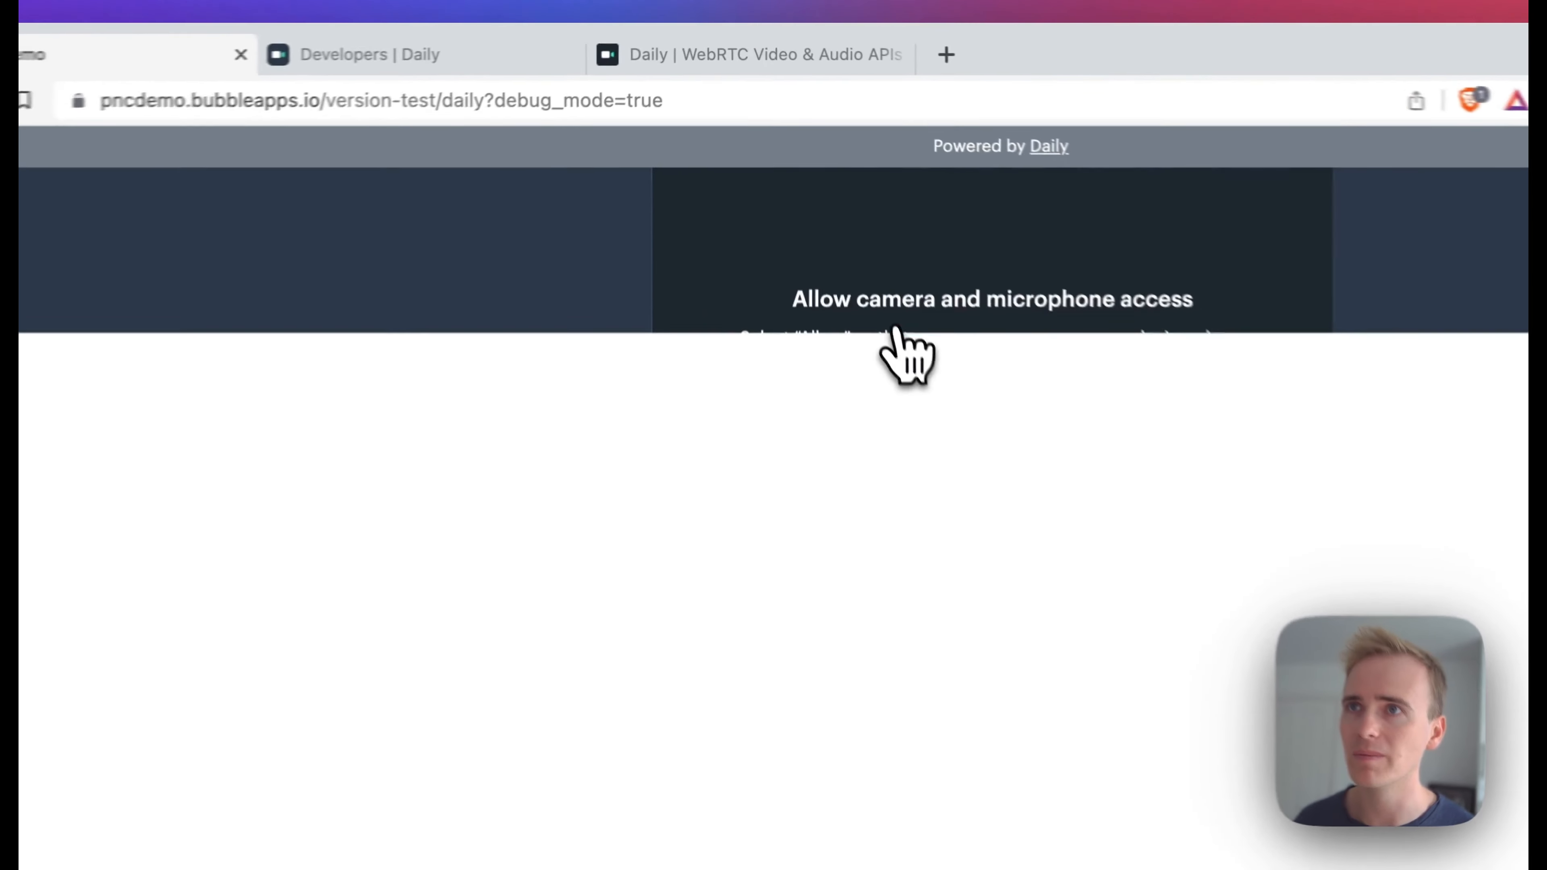
pyautogui.click(436, 391)
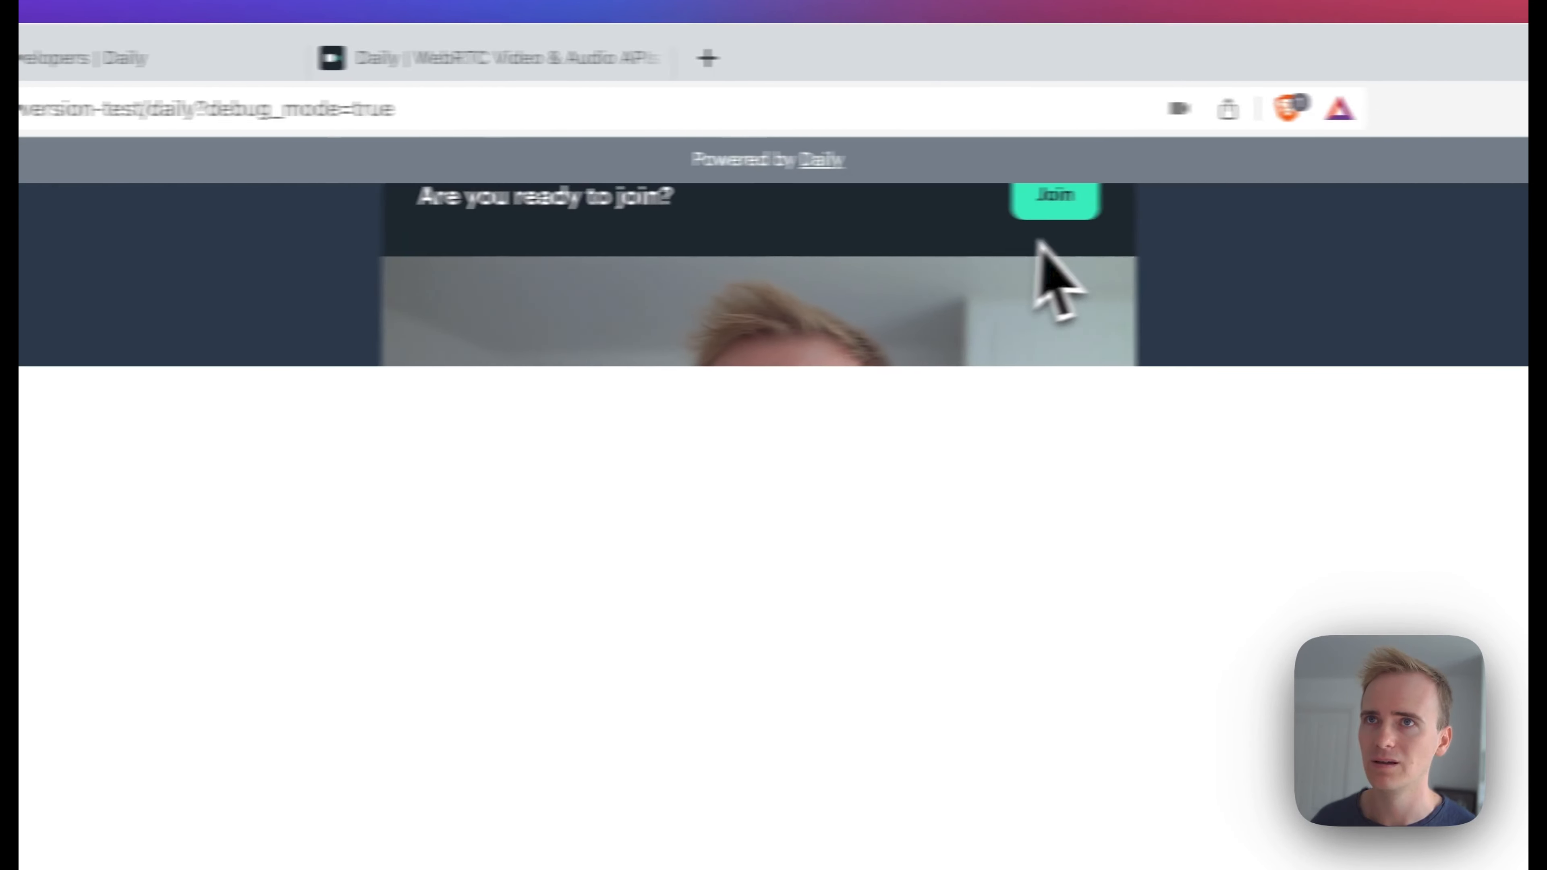
pyautogui.click(1053, 199)
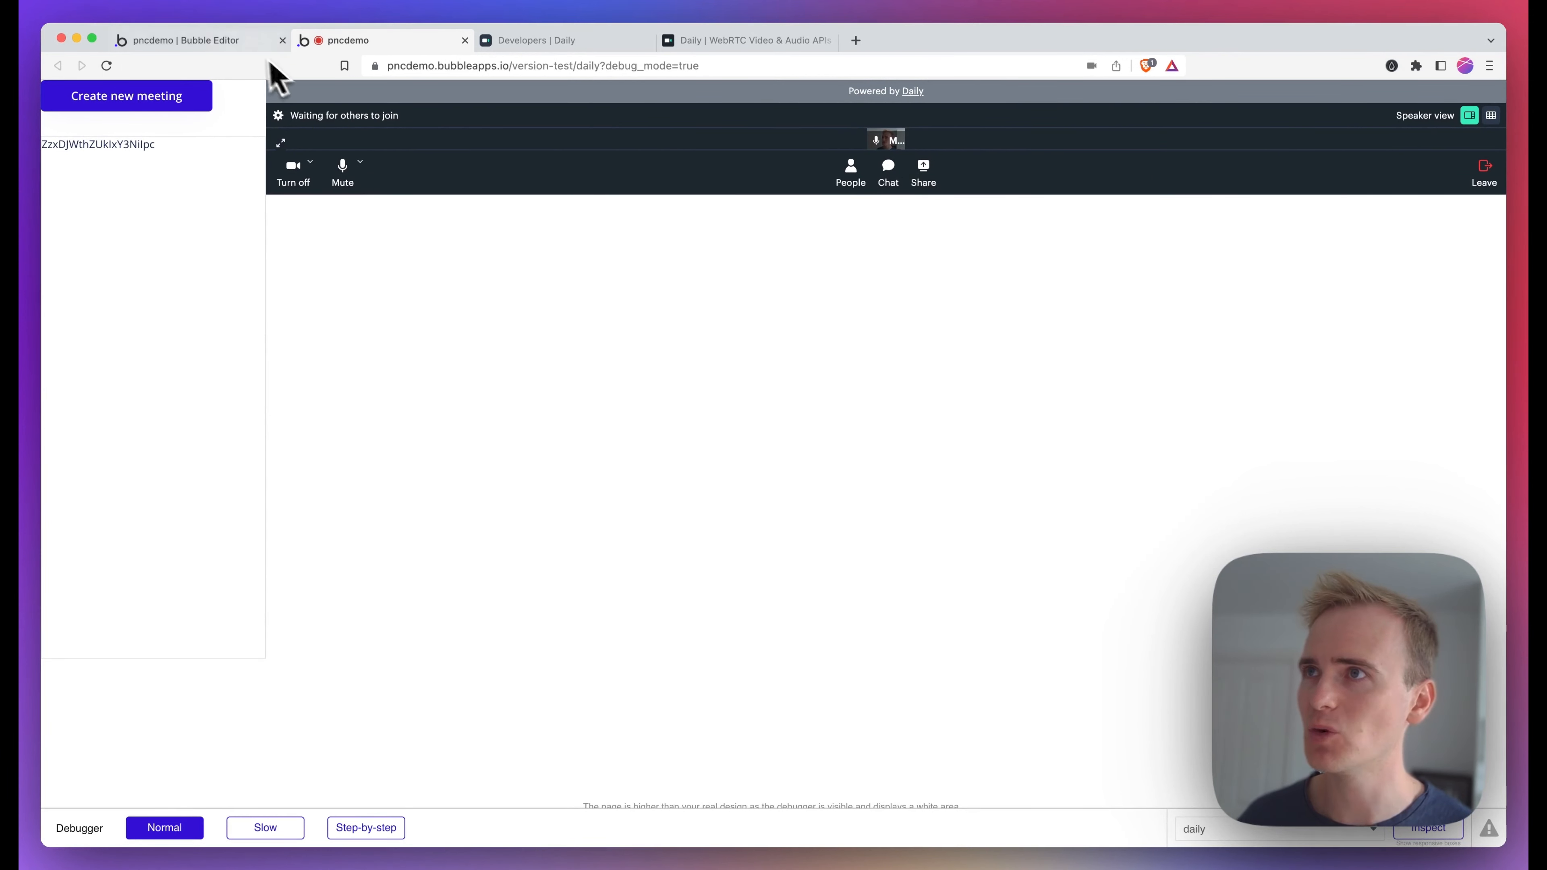
# Make the video group fixed-height in the editor's layout settings
pyautogui.click(261, 42)
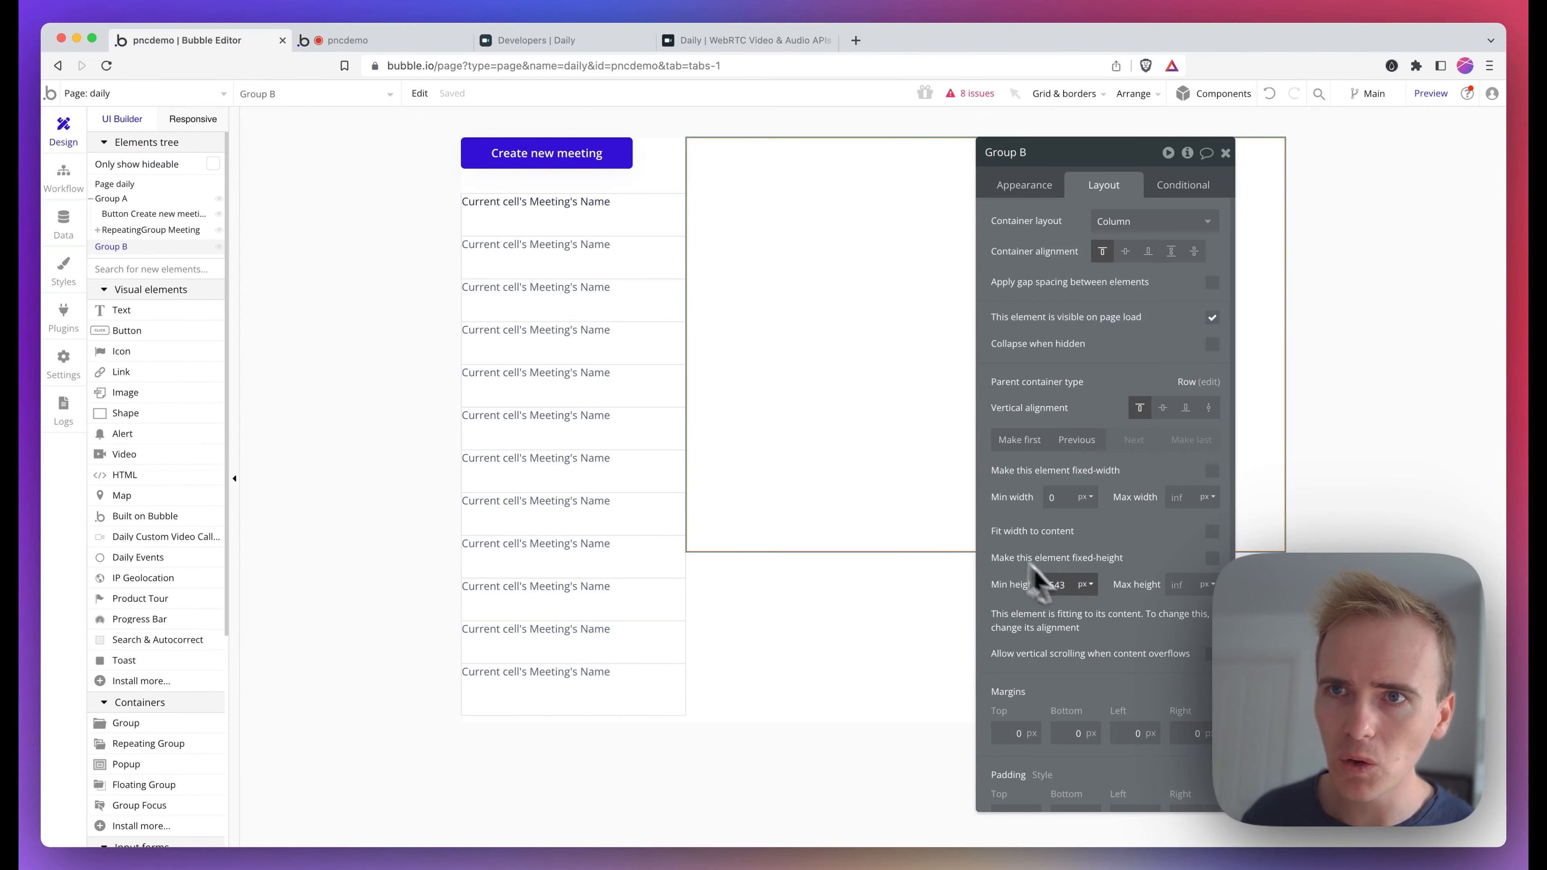
pyautogui.click(1212, 558)
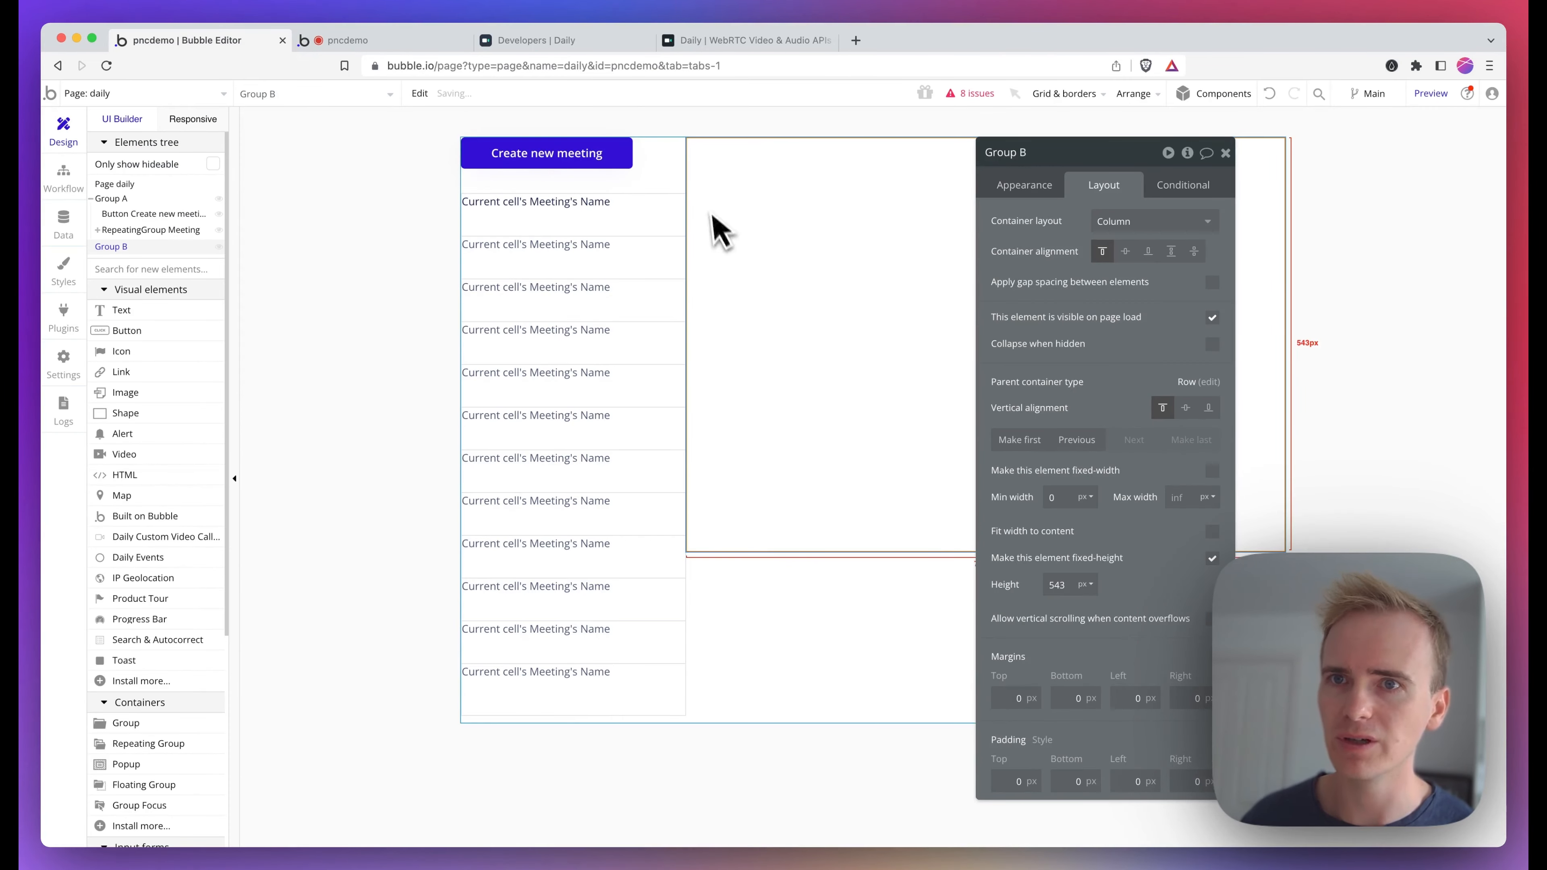
# Reload the preview, open the listed meeting and join its call again
pyautogui.click(396, 41)
pyautogui.click(426, 64)
pyautogui.press('Return')
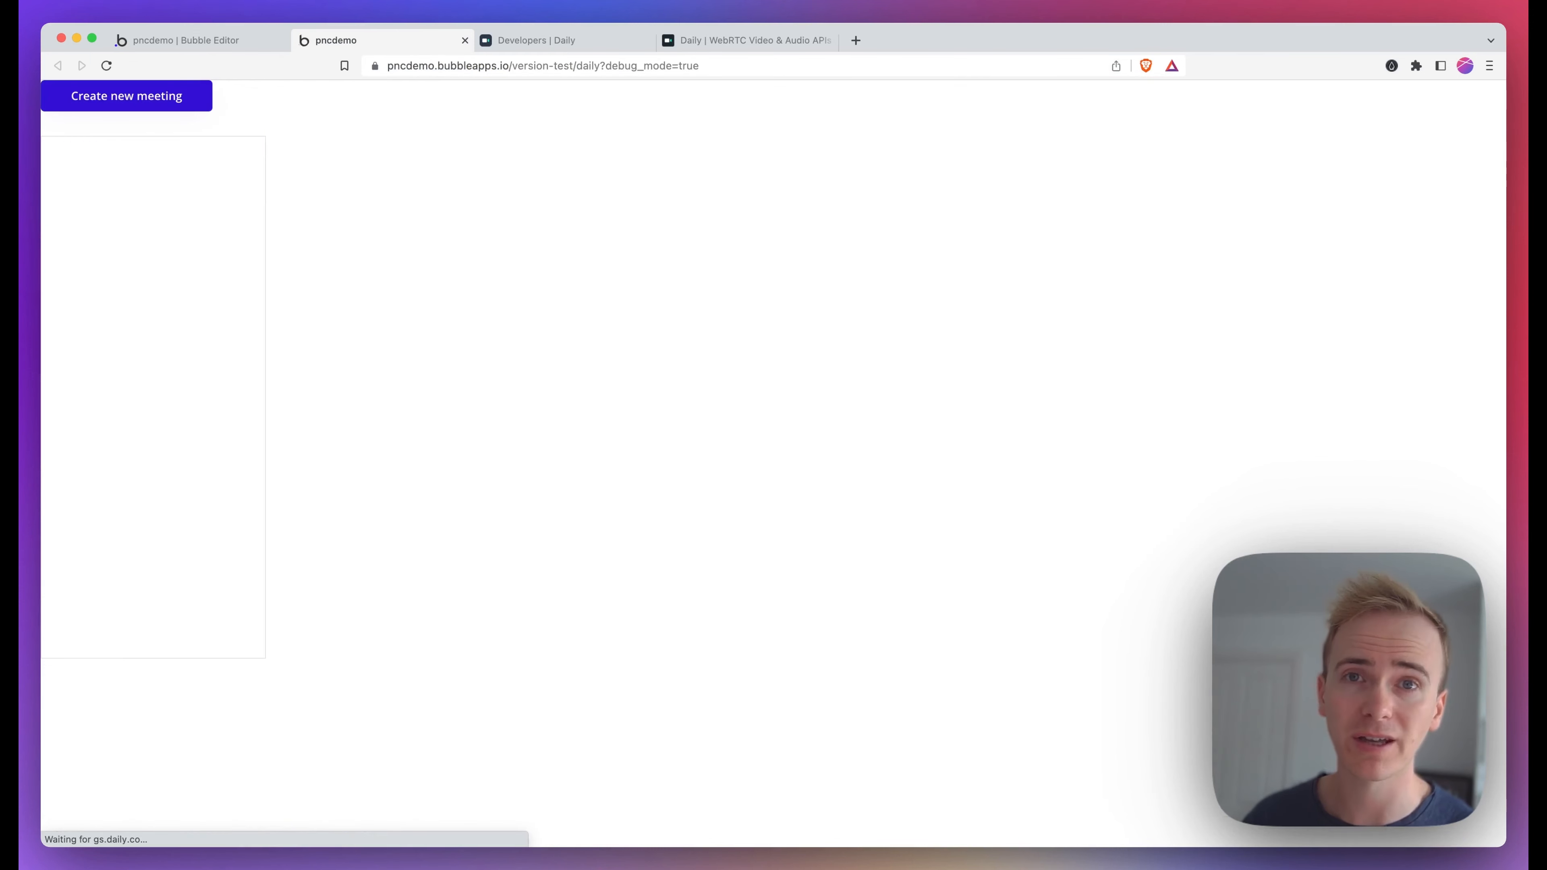
pyautogui.click(112, 152)
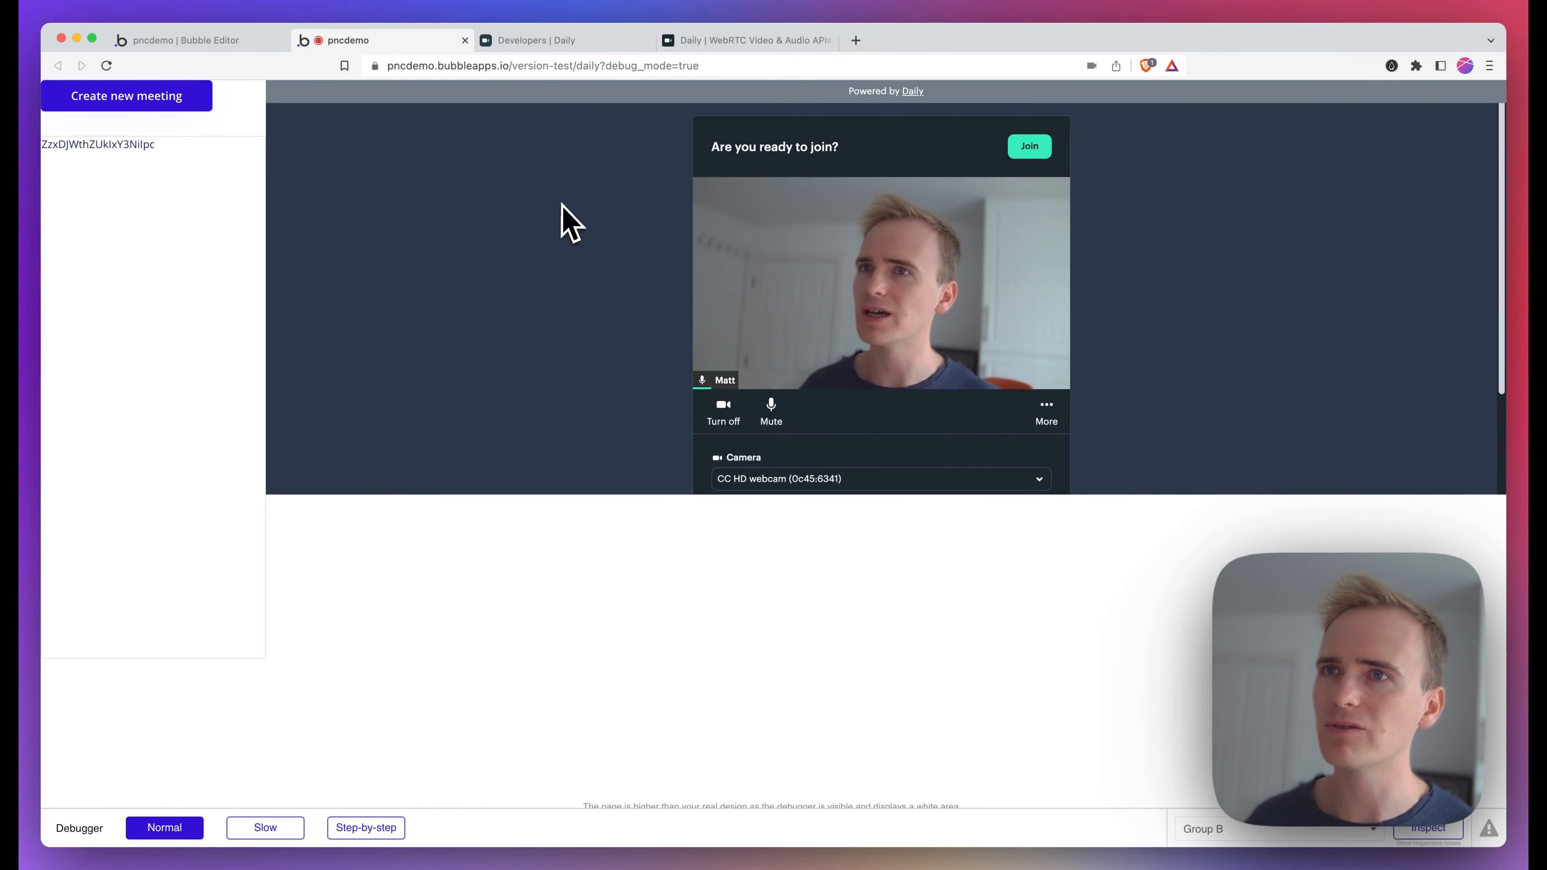
pyautogui.scroll(-3, 1008, 209)
pyautogui.scroll(3, 1007, 207)
pyautogui.click(1029, 146)
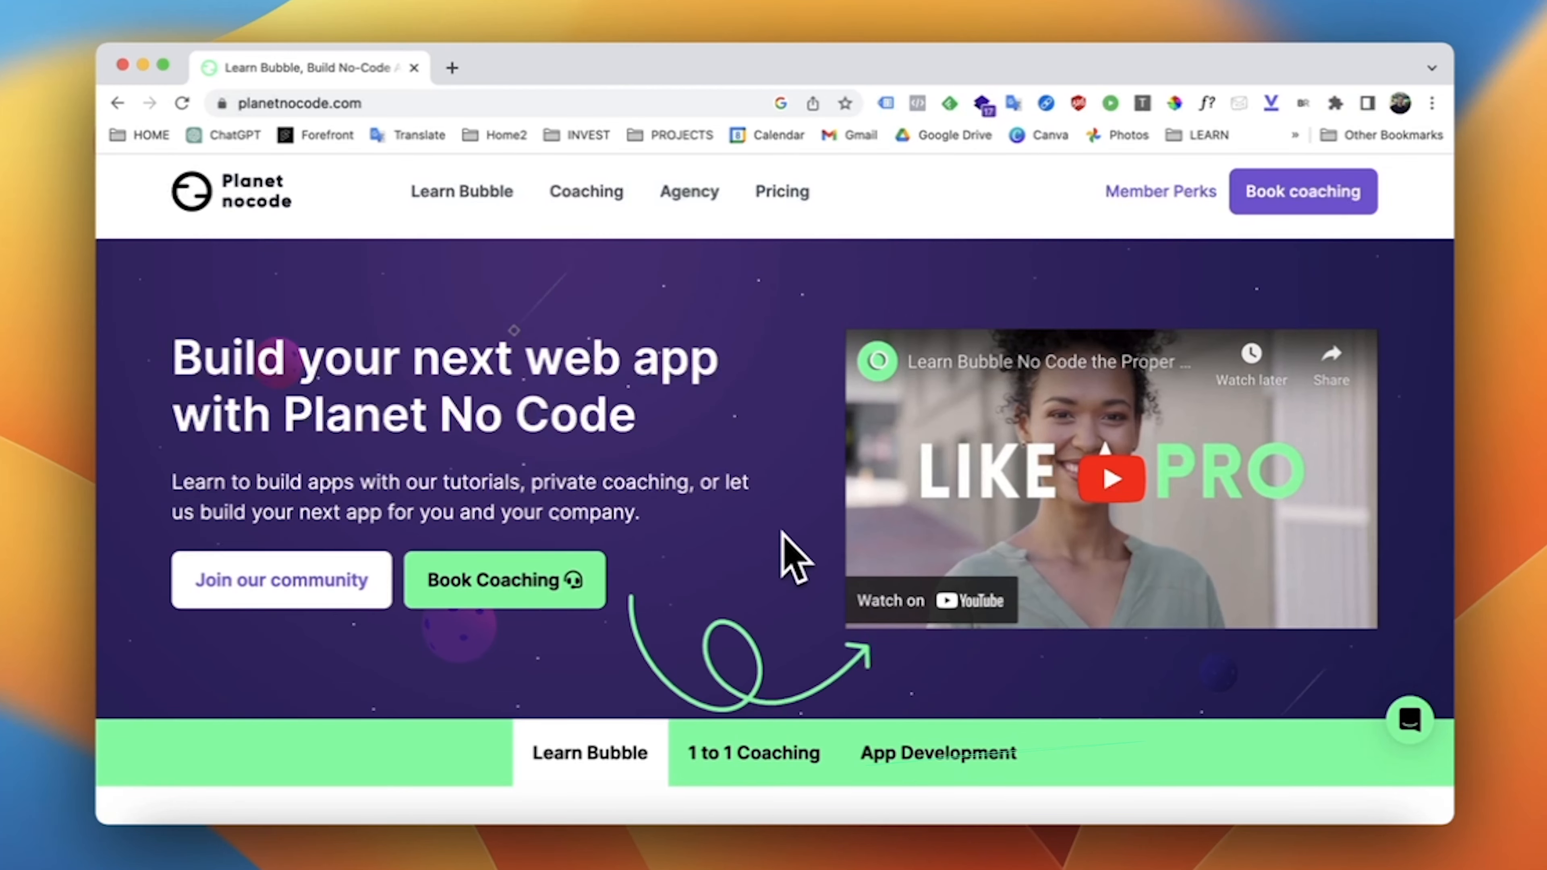
# Switch to the Planet No Code website and open its Member Perks page
pyautogui.scroll(-6, 780, 529)
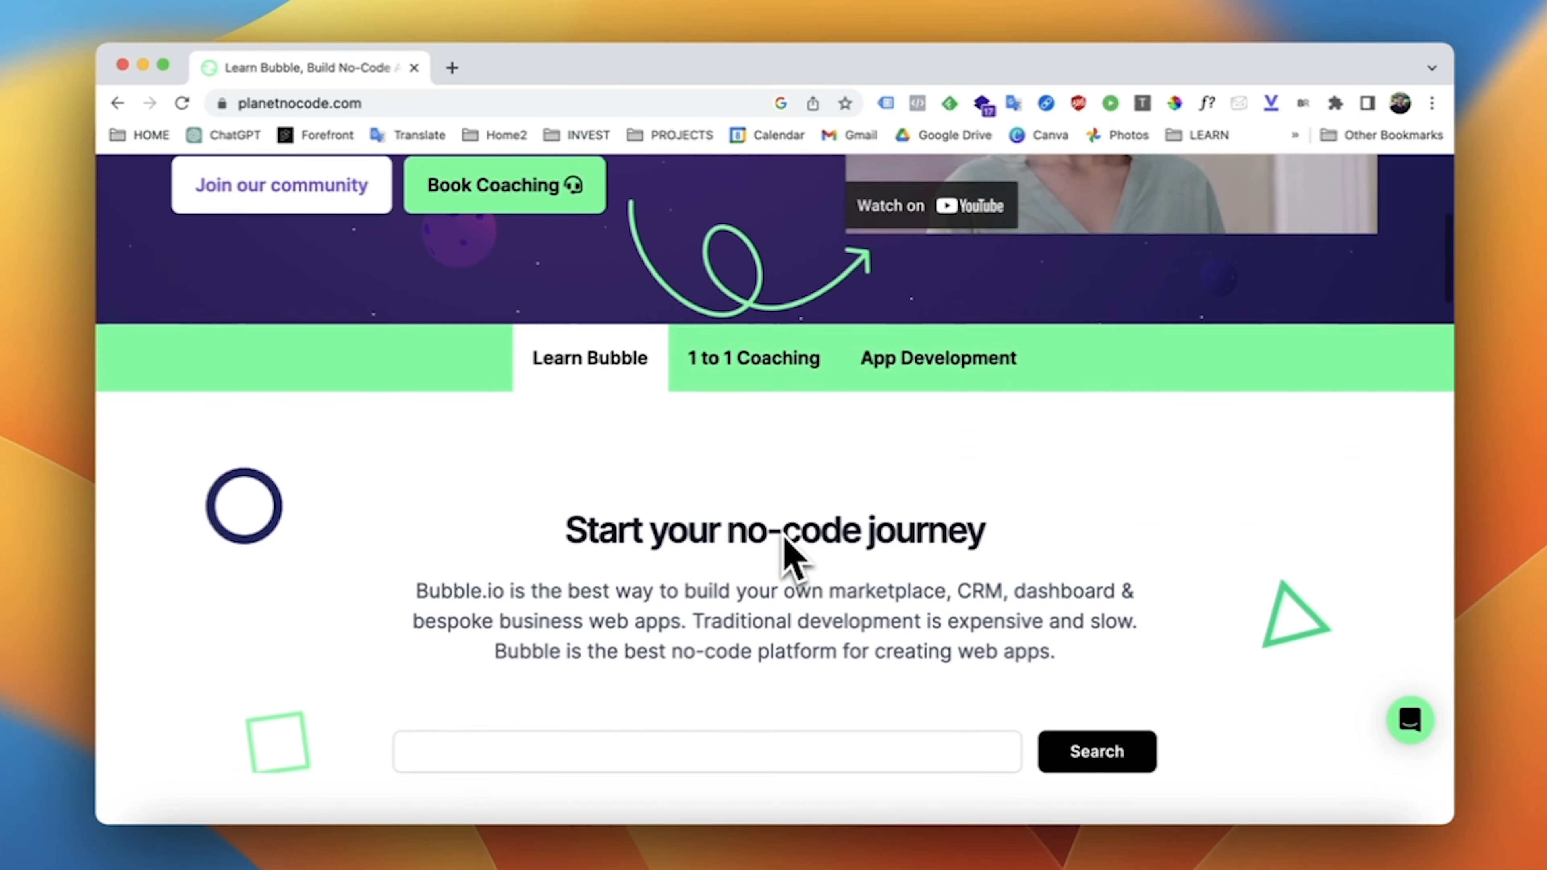
pyautogui.scroll(-7, 788, 552)
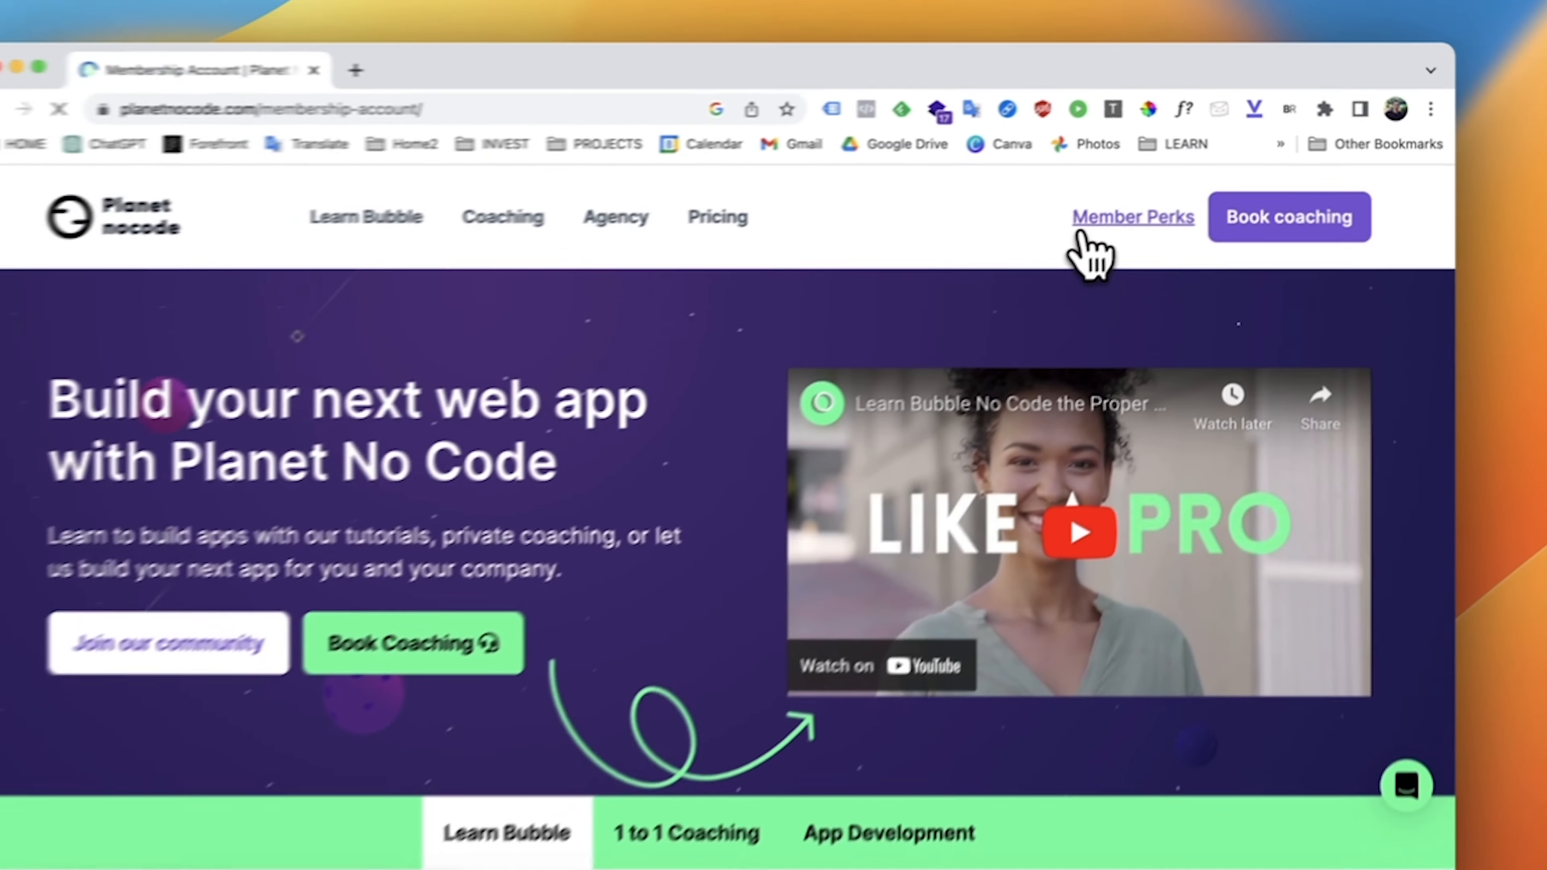
pyautogui.click(789, 369)
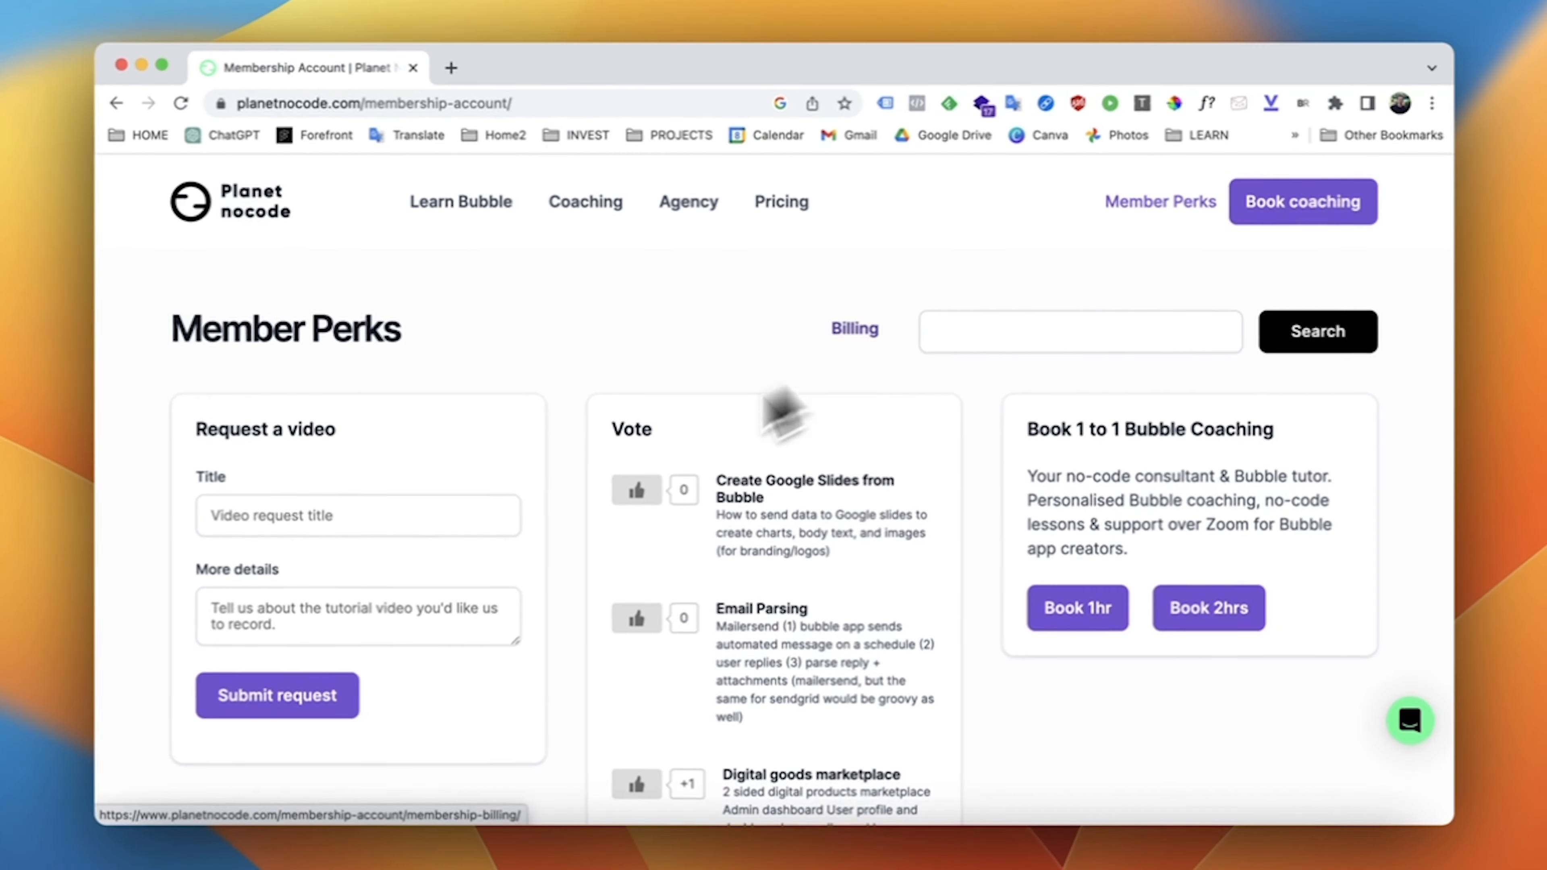
pyautogui.click(424, 516)
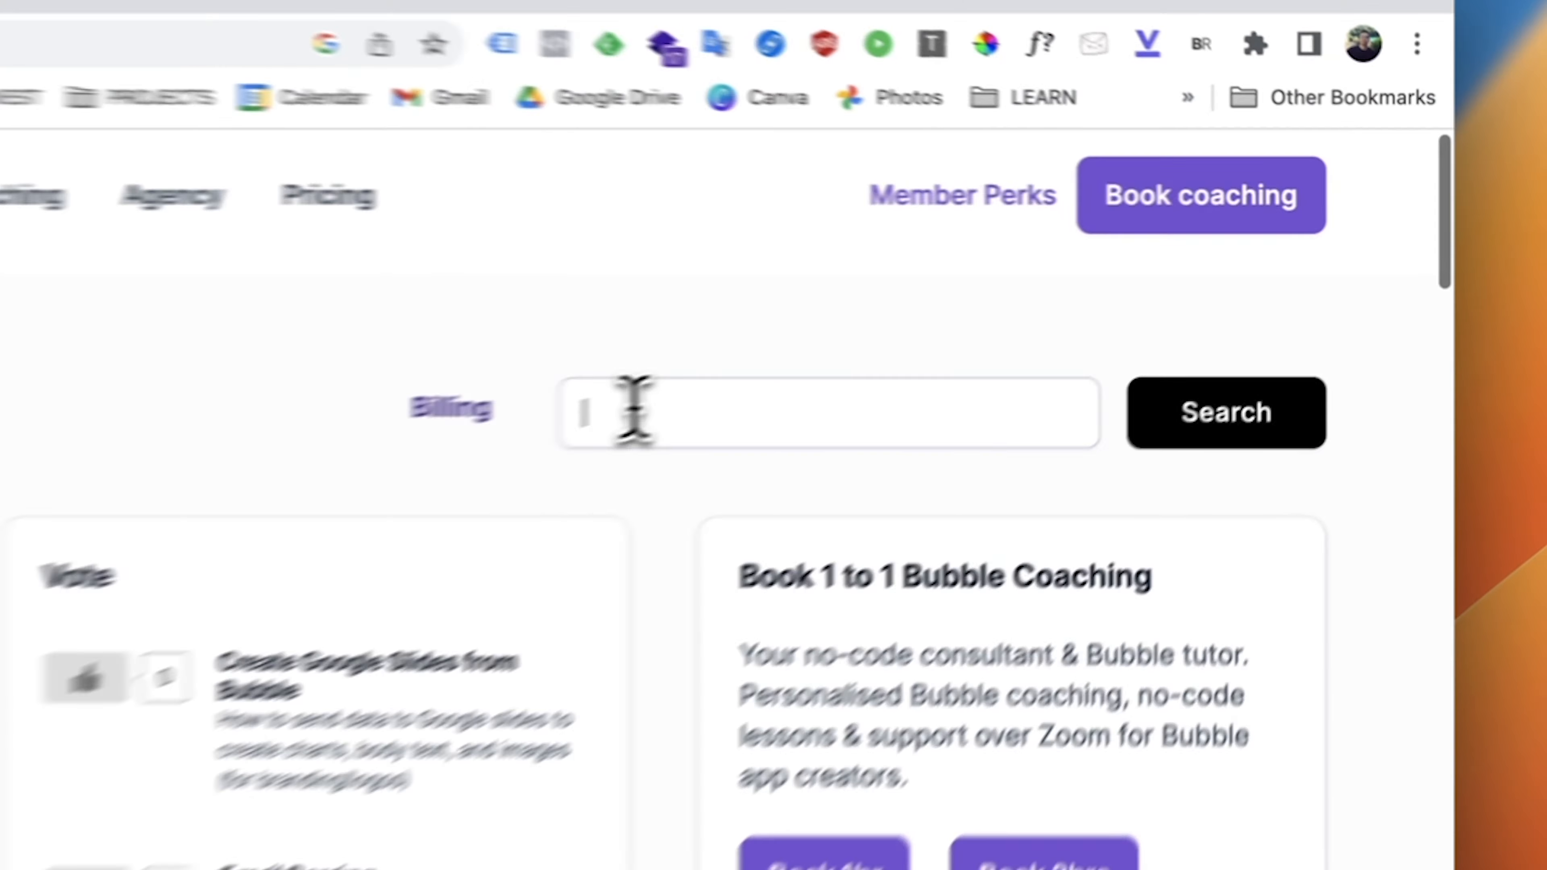
# Search the member perks for custom states tutorials
pyautogui.click(504, 439)
pyautogui.write('custom s')
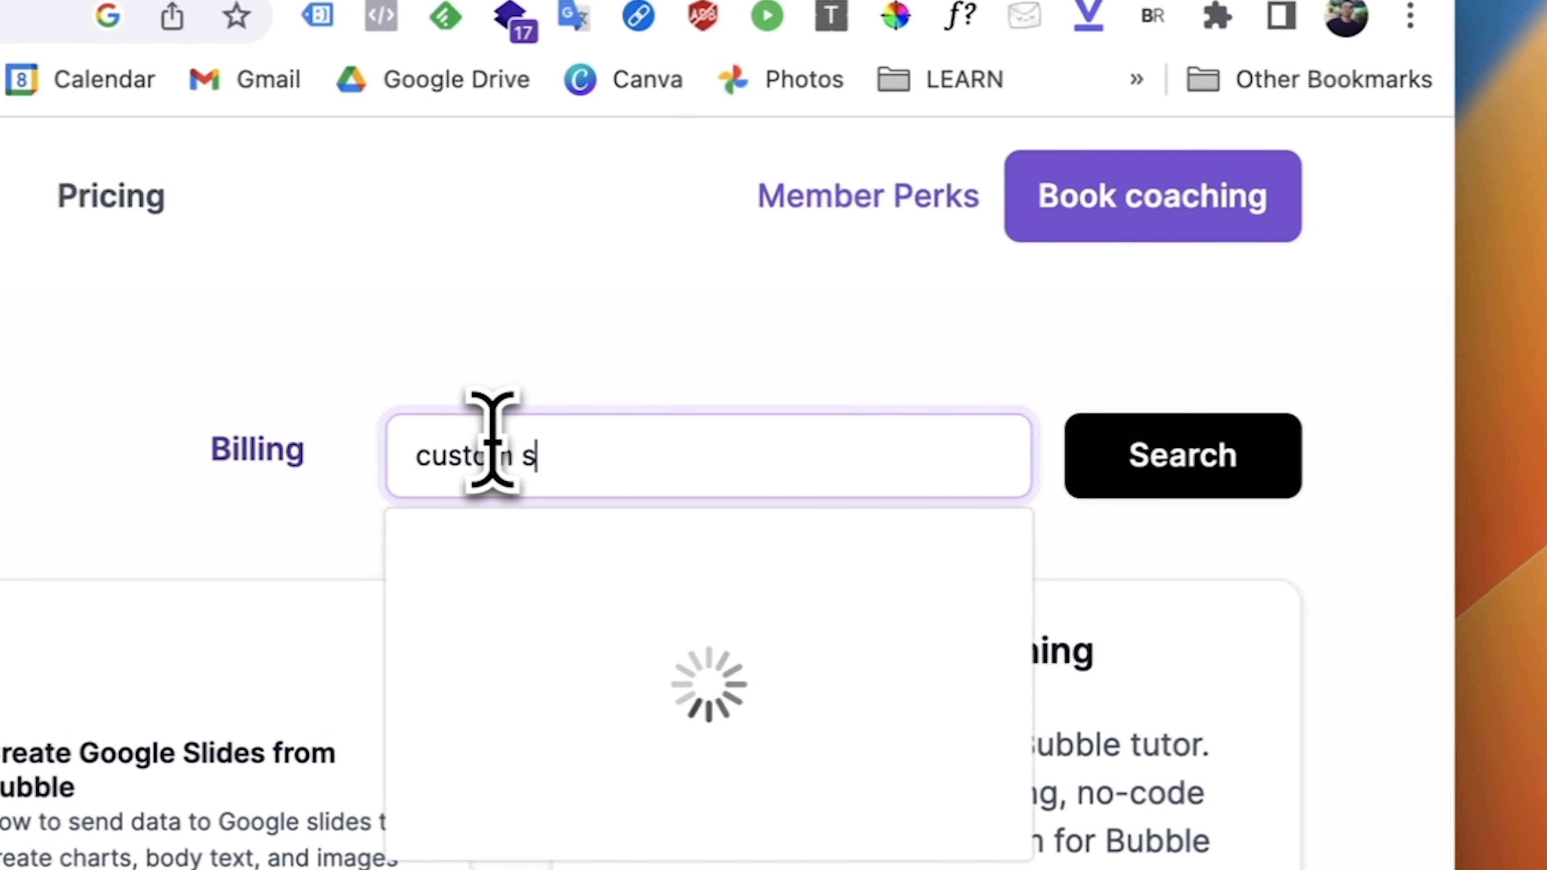
pyautogui.write('tates')
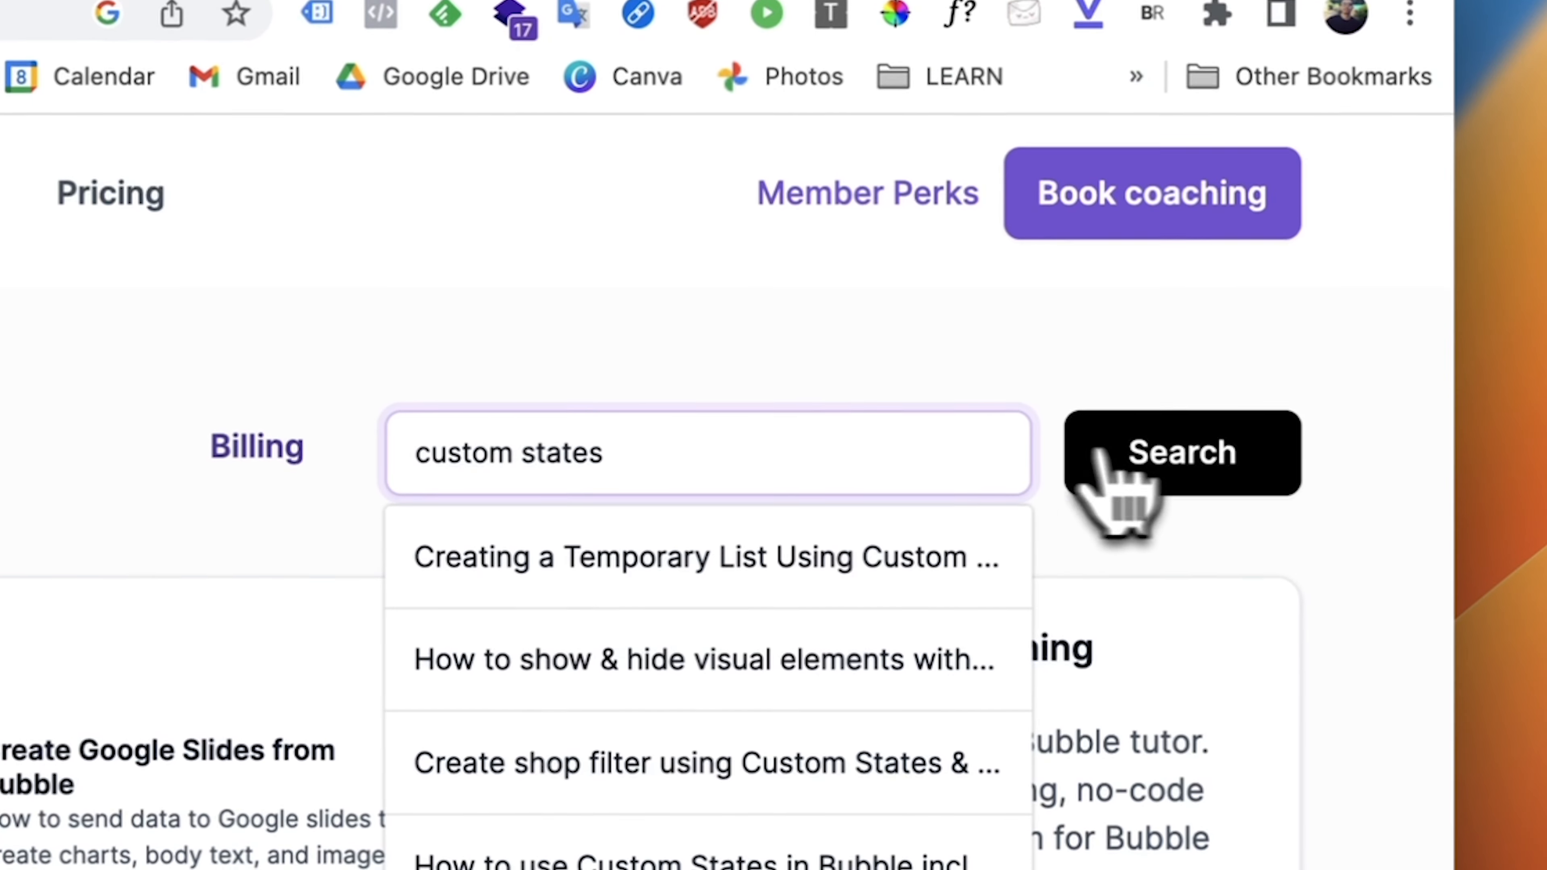
pyautogui.click(1182, 477)
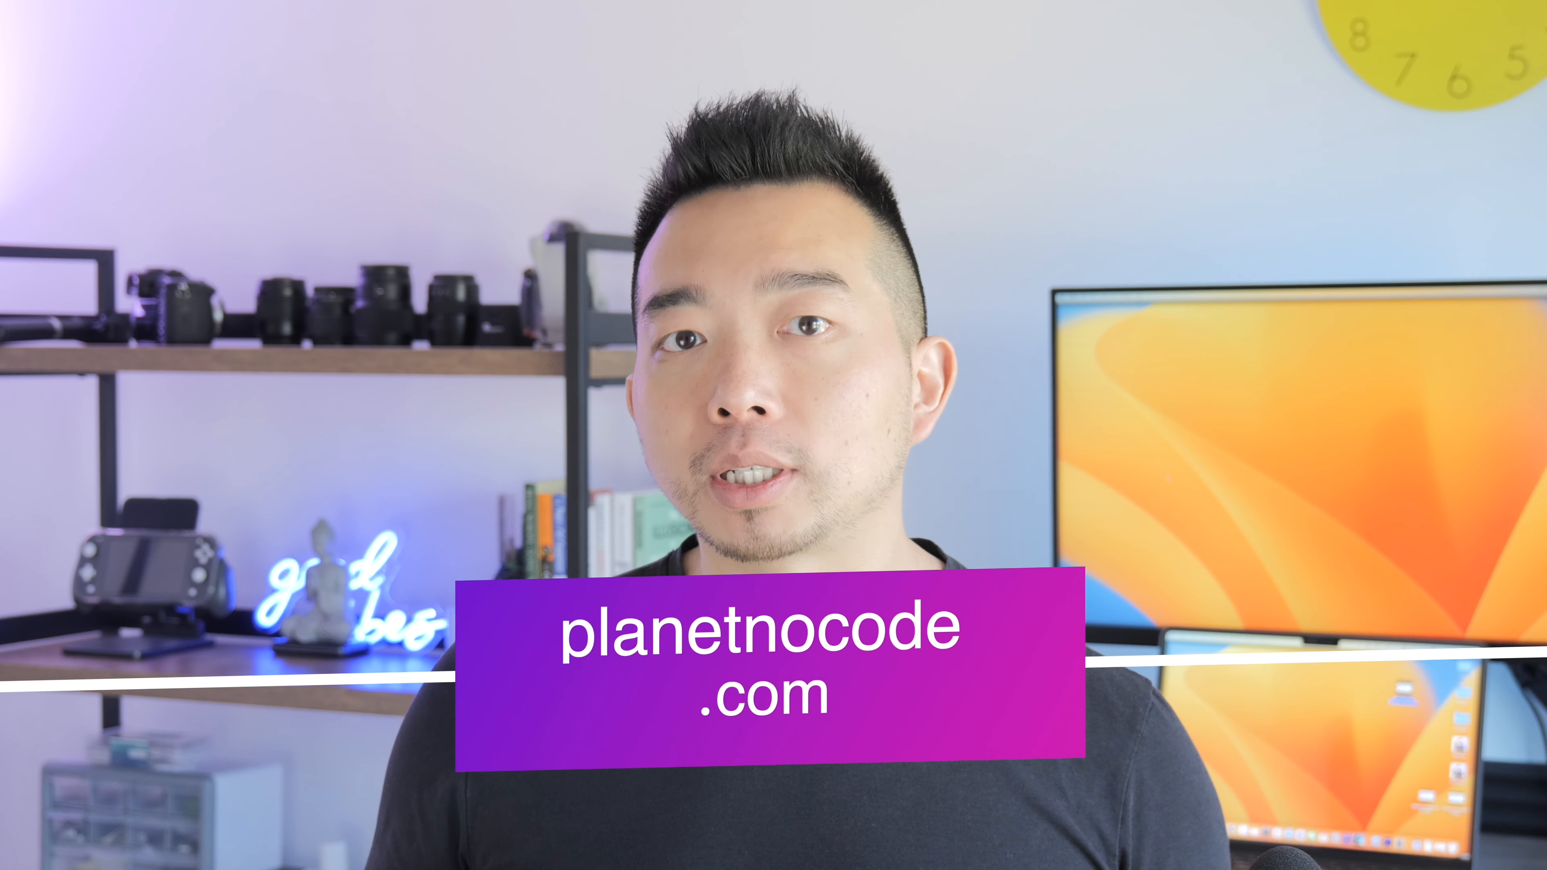